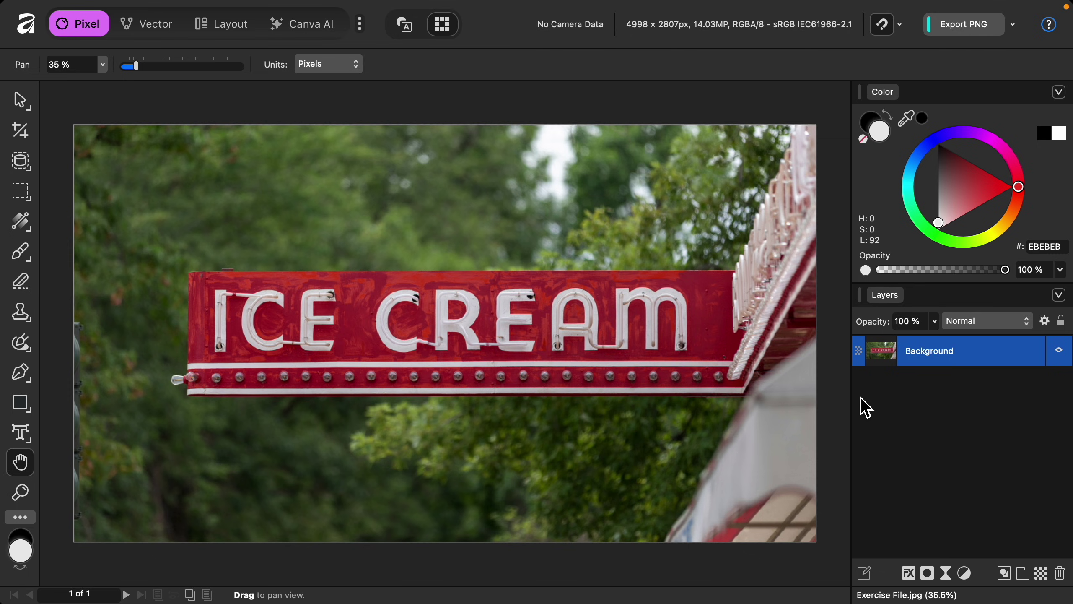
# Step: Add a Curves adjustment above the photo and lower the white point of the Master curve to an output of about 0.575
pyautogui.click(965, 573)
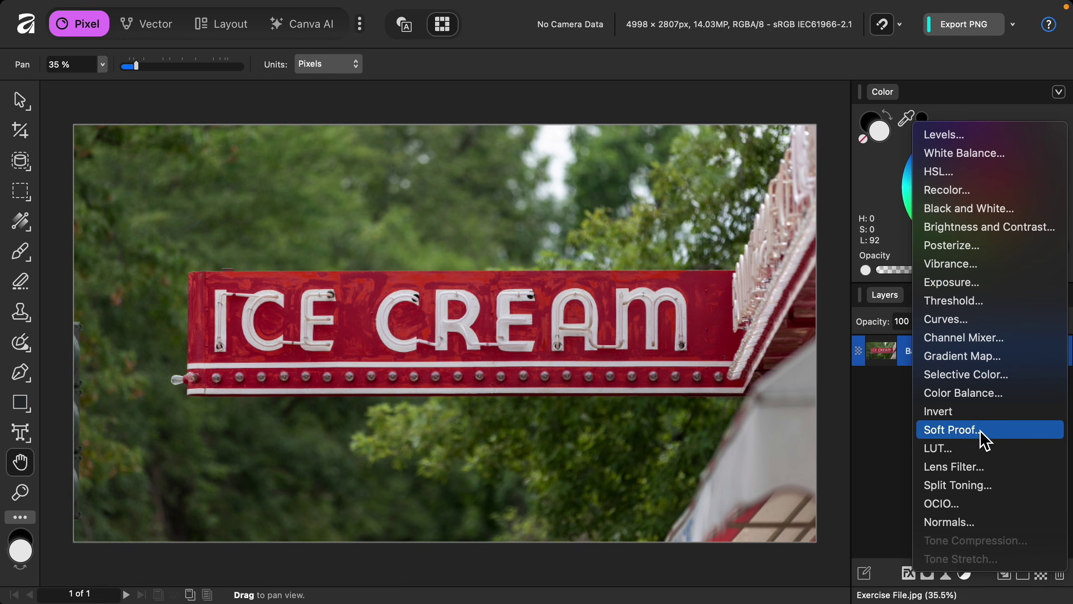
pyautogui.click(987, 321)
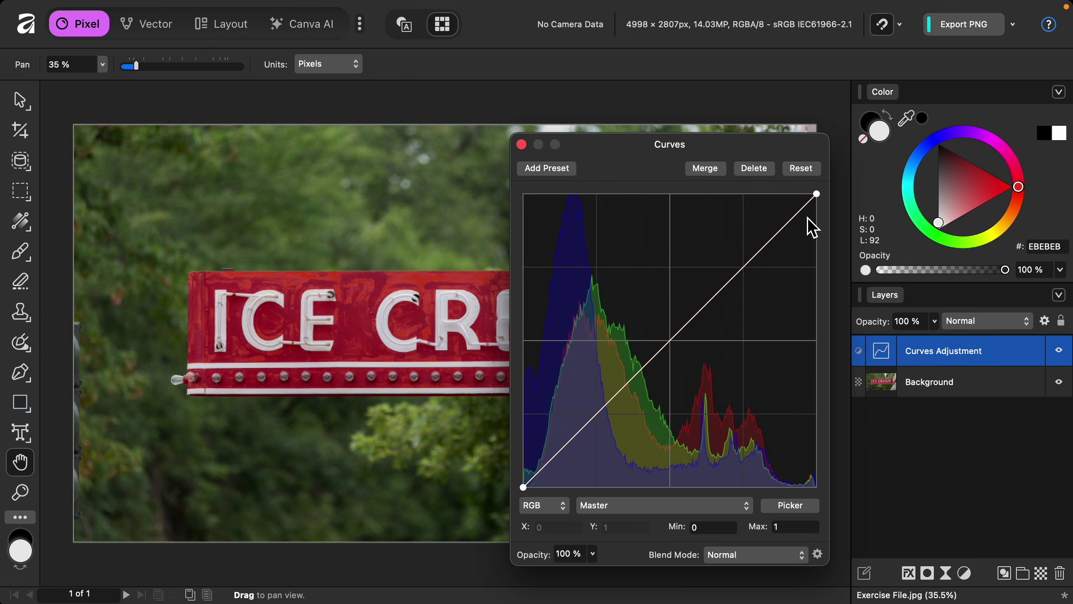
pyautogui.moveTo(818, 198); pyautogui.dragTo(850, 325)
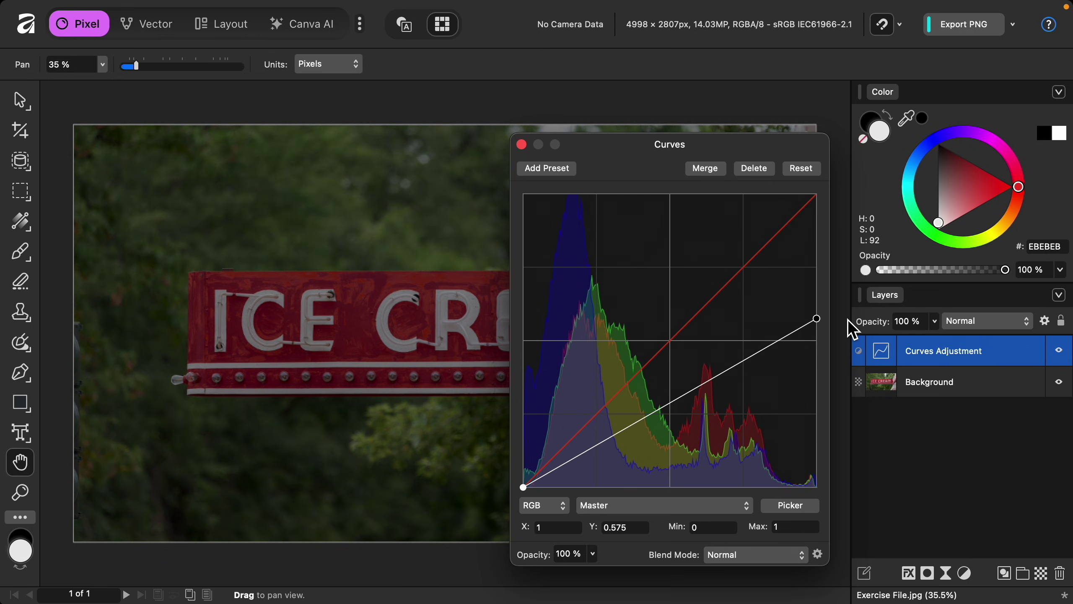
pyautogui.scroll(-2, 427, 329)
pyautogui.hscroll(5, 428, 329)
pyautogui.scroll(-2, 427, 329)
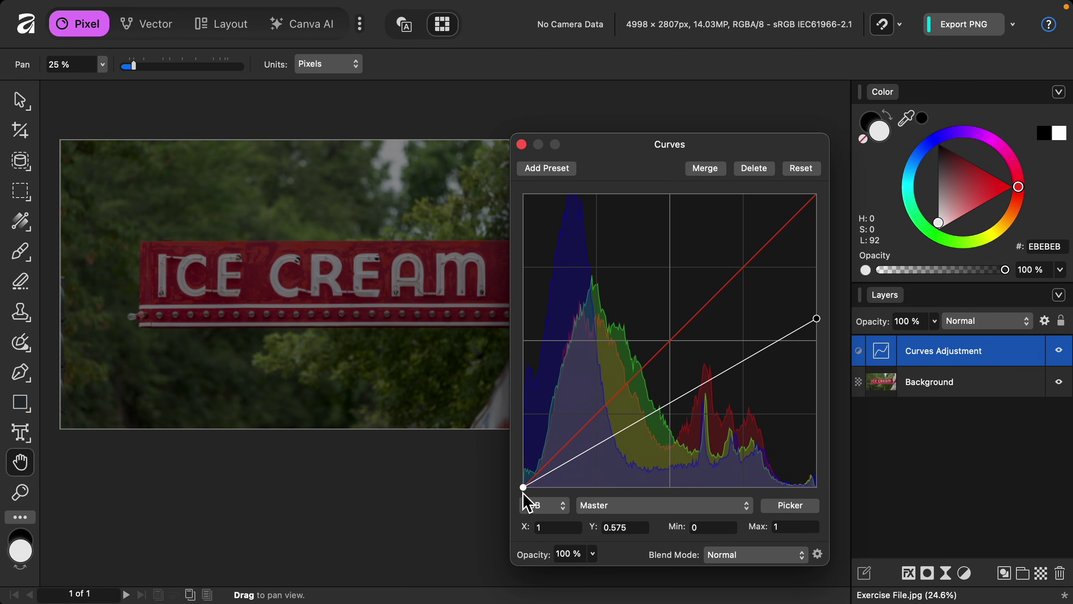
# Step: Shift the curve's black point to an input of about 0.132 and pull its upper middle down to about X 0.621, Y 0.227
pyautogui.moveTo(523, 487); pyautogui.dragTo(565, 505)
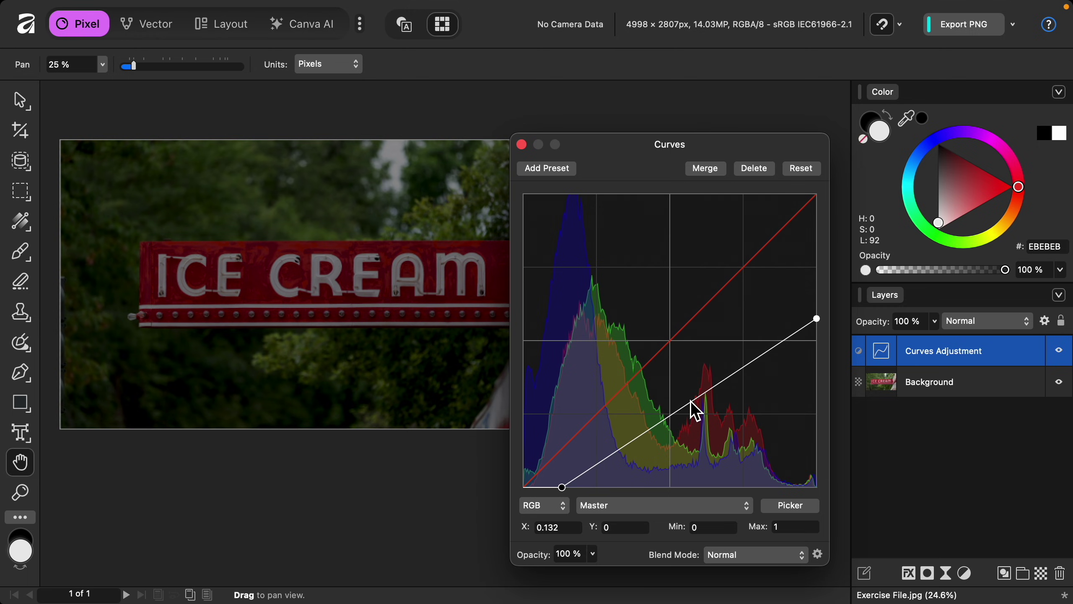
pyautogui.moveTo(698, 400); pyautogui.dragTo(709, 424)
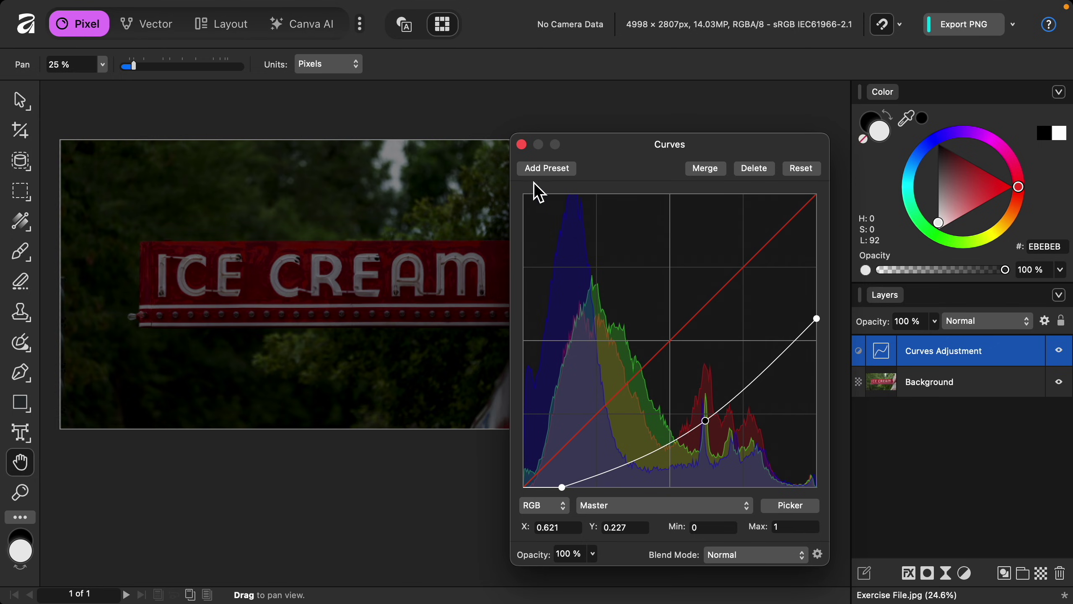
pyautogui.click(522, 145)
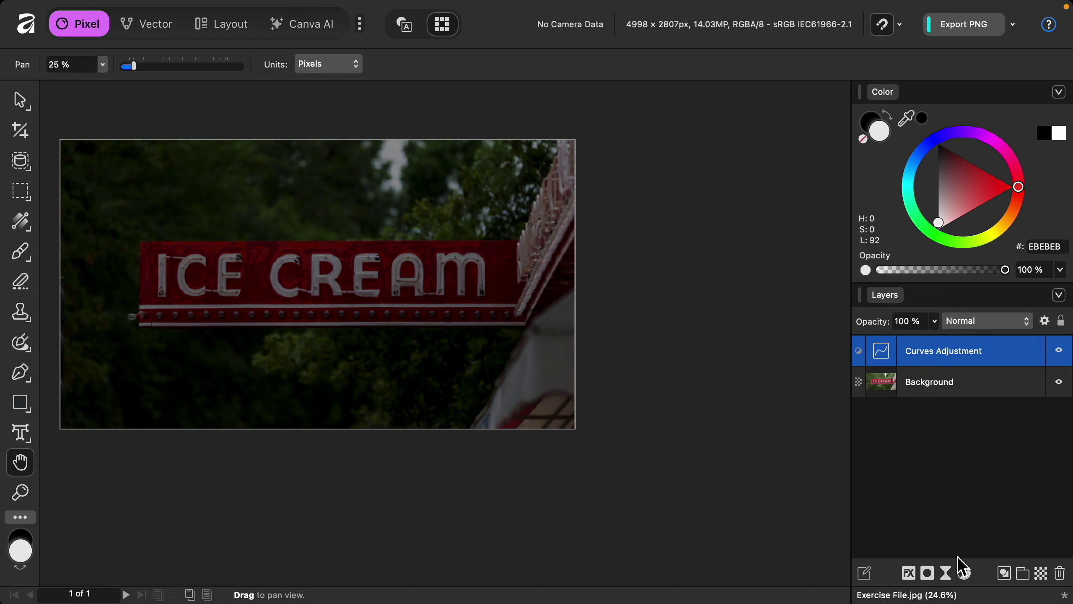
# Step: Add a White Balance adjustment and cool the photo to a white balance of -63%
pyautogui.click(964, 574)
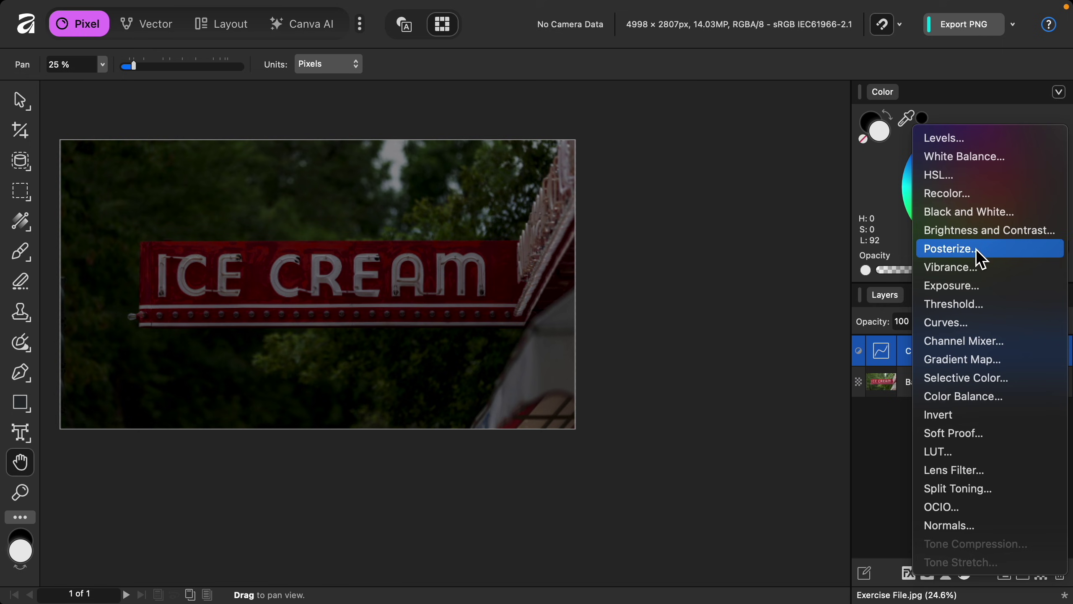
pyautogui.click(1019, 158)
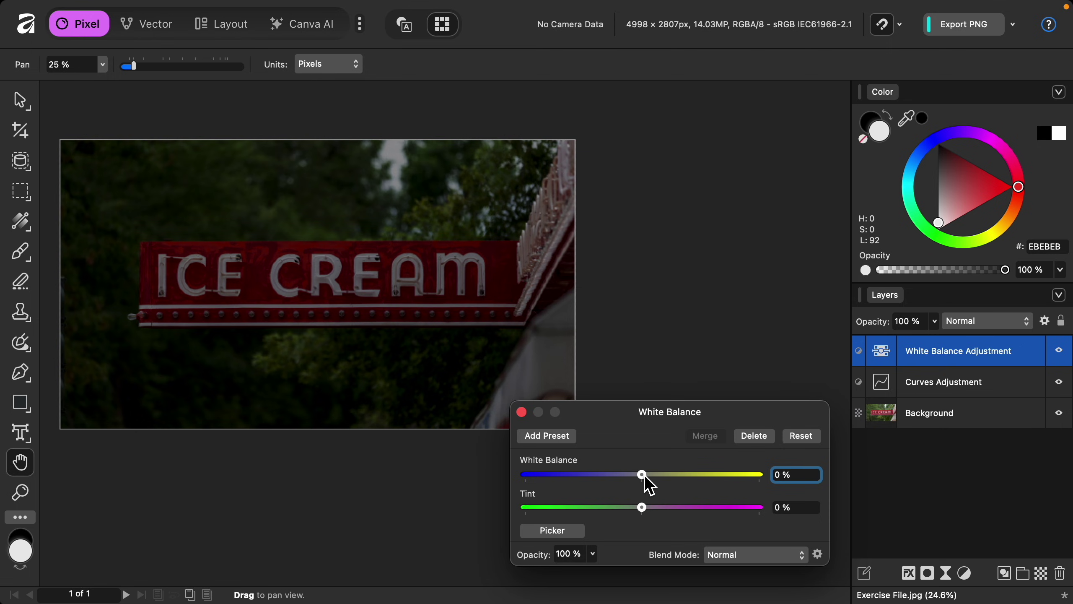
pyautogui.moveTo(643, 475); pyautogui.dragTo(572, 486)
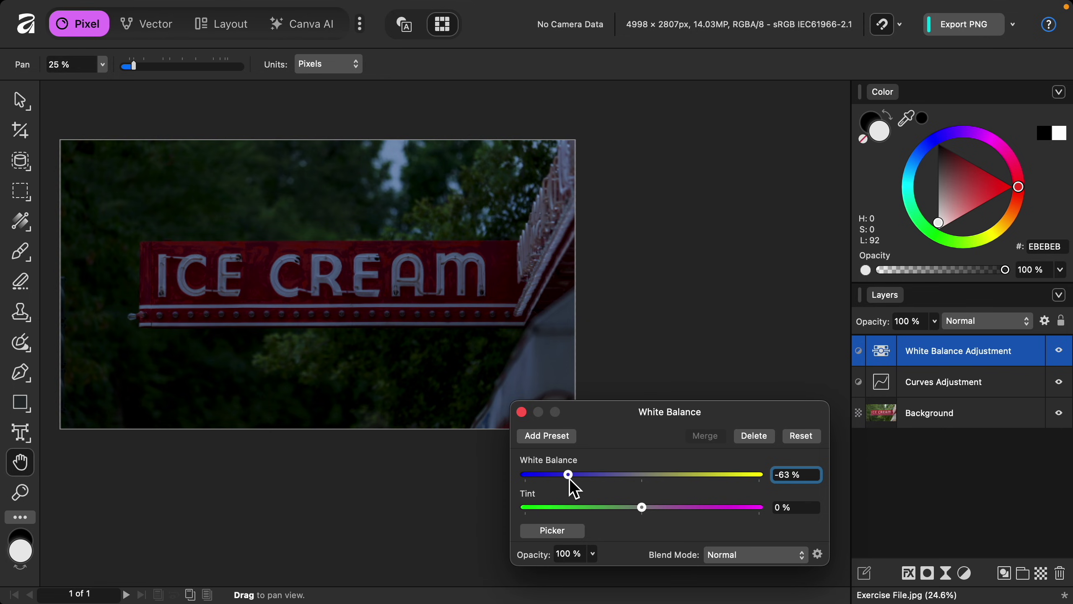
pyautogui.click(522, 411)
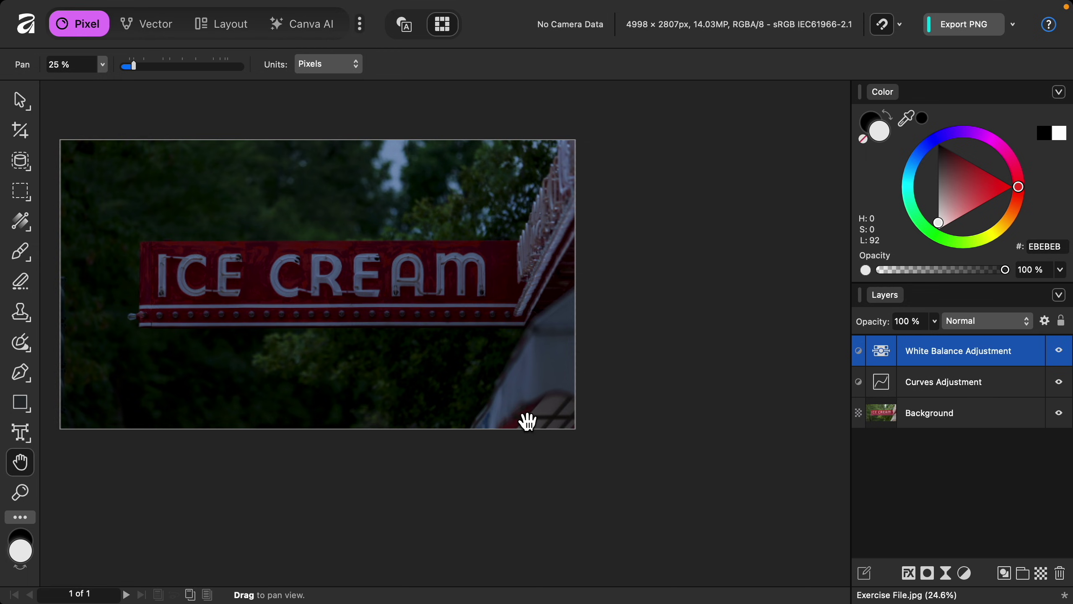
pyautogui.hscroll(-5, 528, 421)
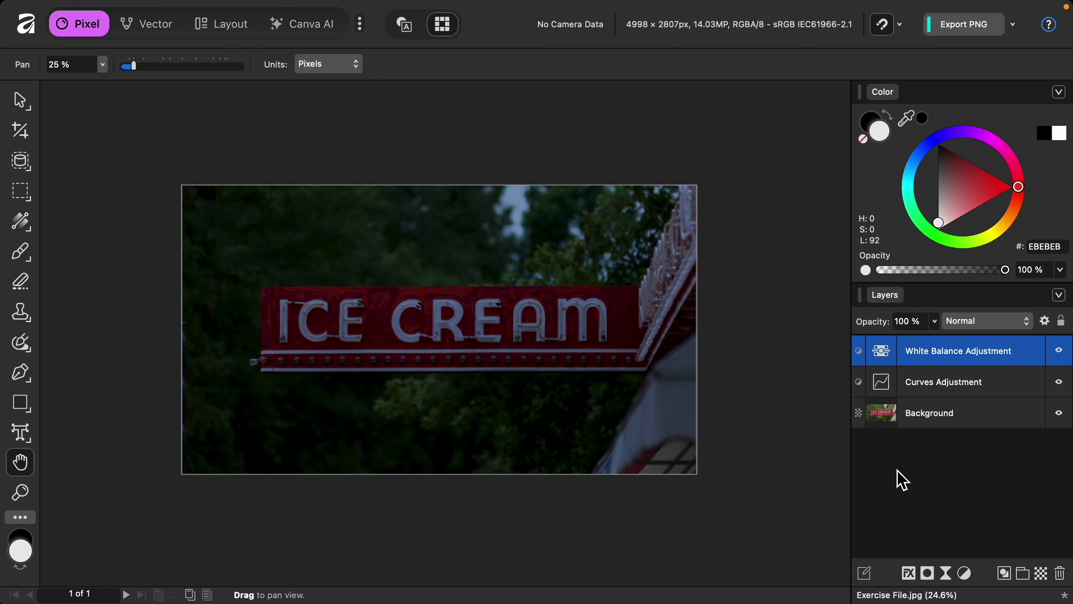
# Step: Add an empty pixel layer on top and set up a black paint brush with 0% hardness and 41% flow
pyautogui.click(1041, 577)
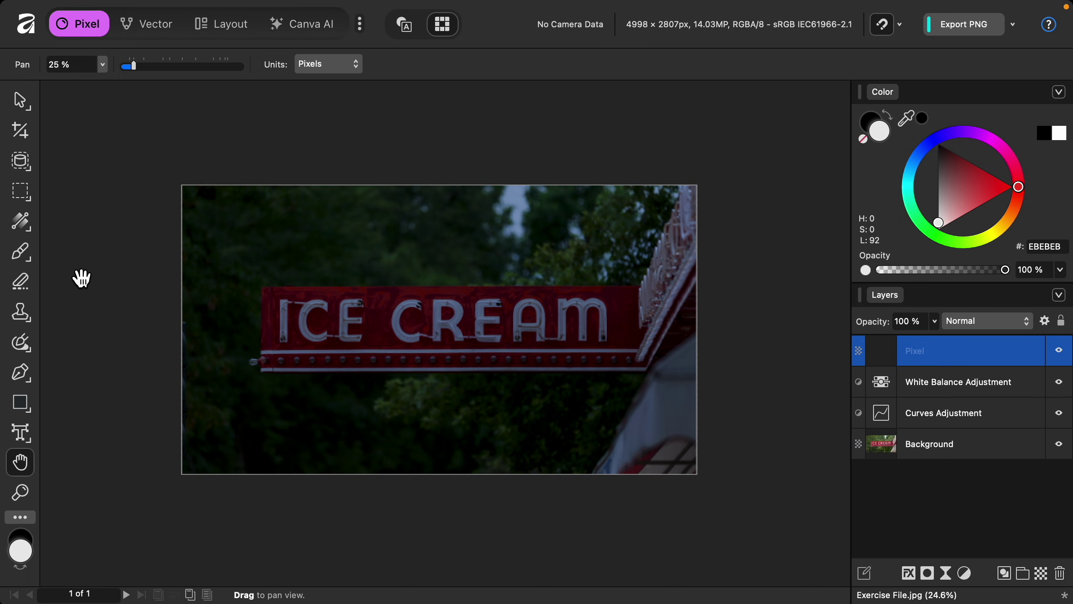
pyautogui.click(29, 255)
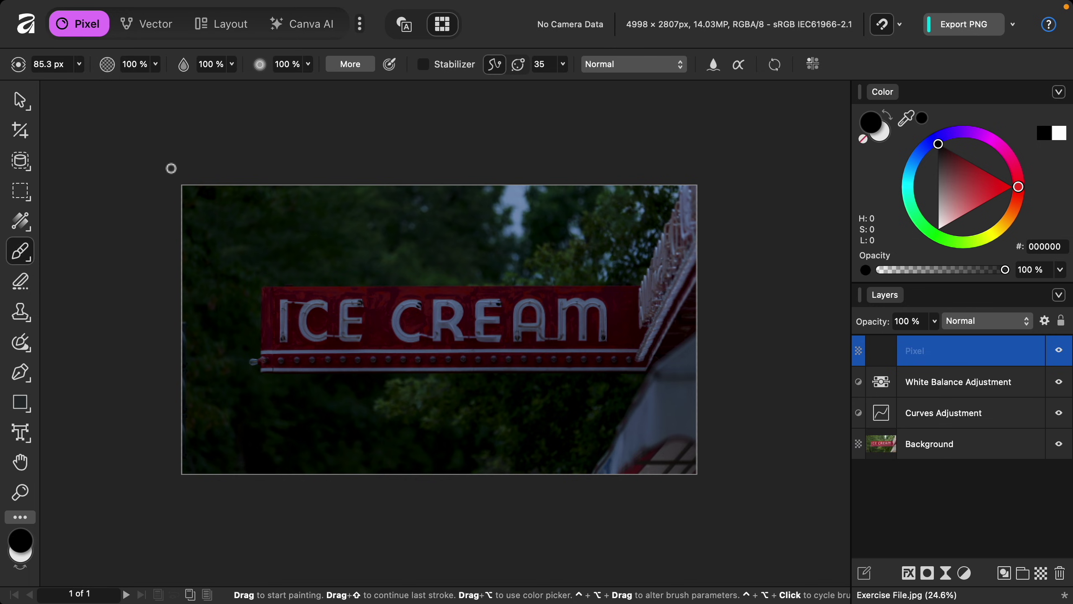
pyautogui.moveTo(263, 65); pyautogui.dragTo(177, 96)
pyautogui.moveTo(184, 68); pyautogui.dragTo(181, 74)
pyautogui.moveTo(144, 107); pyautogui.dragTo(136, 105)
# Step: Enlarge the brush to a width of about 1055.6 px
pyautogui.press(']')
pyautogui.press(']')
pyautogui.press(']')
pyautogui.press(']')
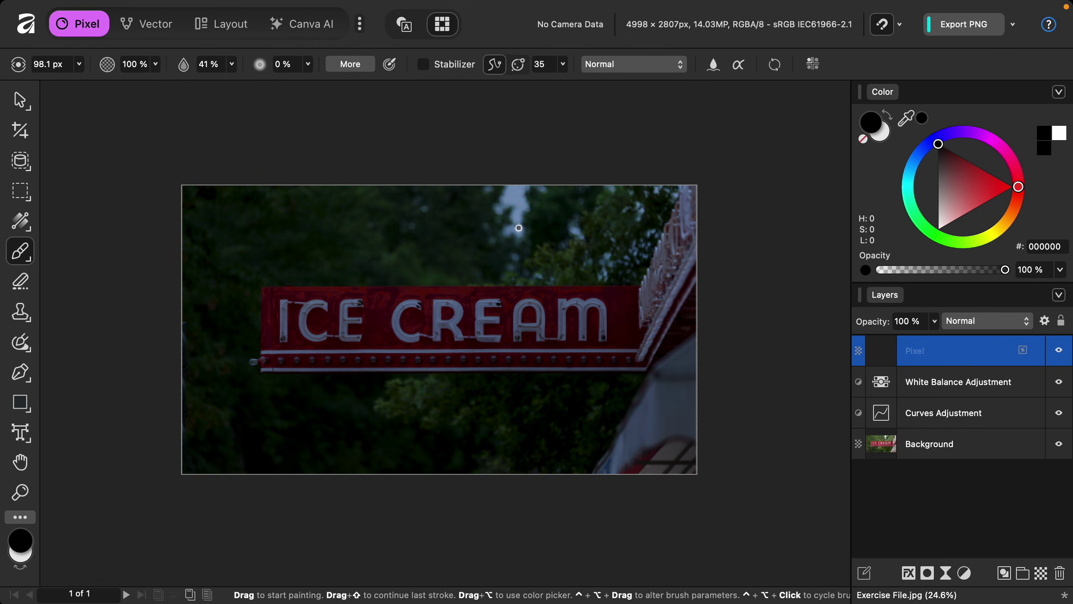
pyautogui.press(']')
pyautogui.press(']')
pyautogui.press(']')
pyautogui.press(']')
pyautogui.press(']')
pyautogui.press(']')
pyautogui.press(']')
pyautogui.press(']')
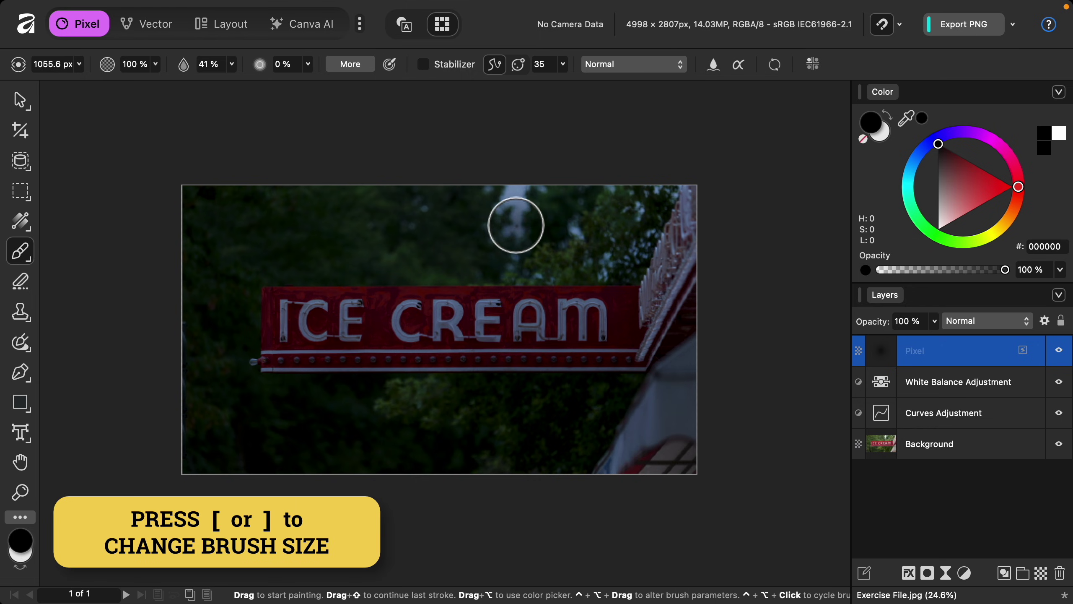
# Step: Try painting black over the bright sky gap above the sign at 41% flow, and undo the painting
pyautogui.moveTo(516, 224)
pyautogui.mouseDown()
pyautogui.moveTo(519, 189)
pyautogui.moveTo(515, 242)
pyautogui.moveTo(645, 248)
pyautogui.moveTo(545, 255)
pyautogui.moveTo(578, 215)
pyautogui.mouseUp()
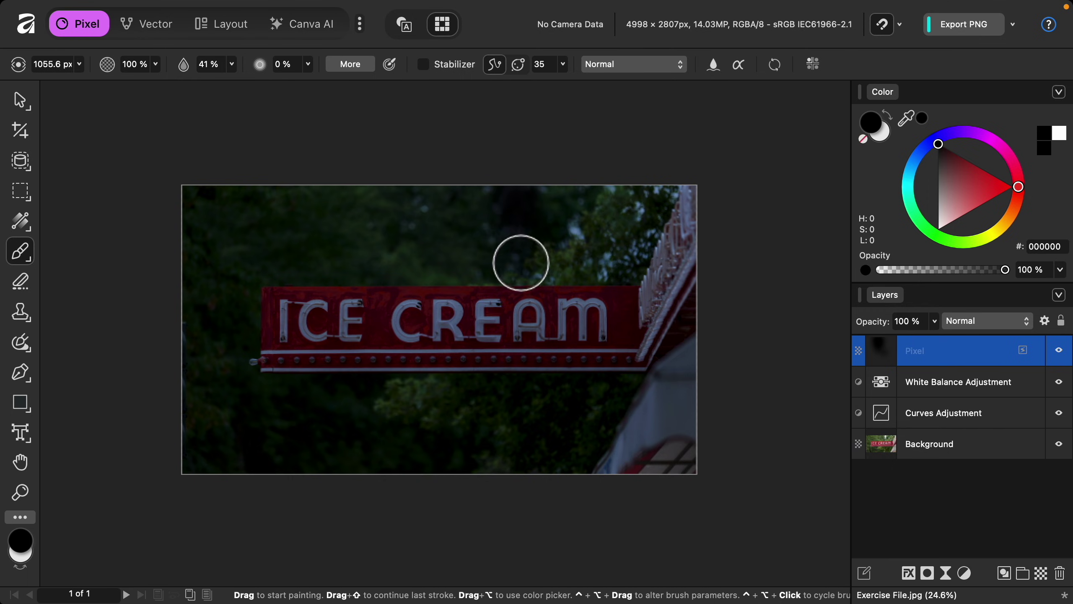
pyautogui.press('super+z')
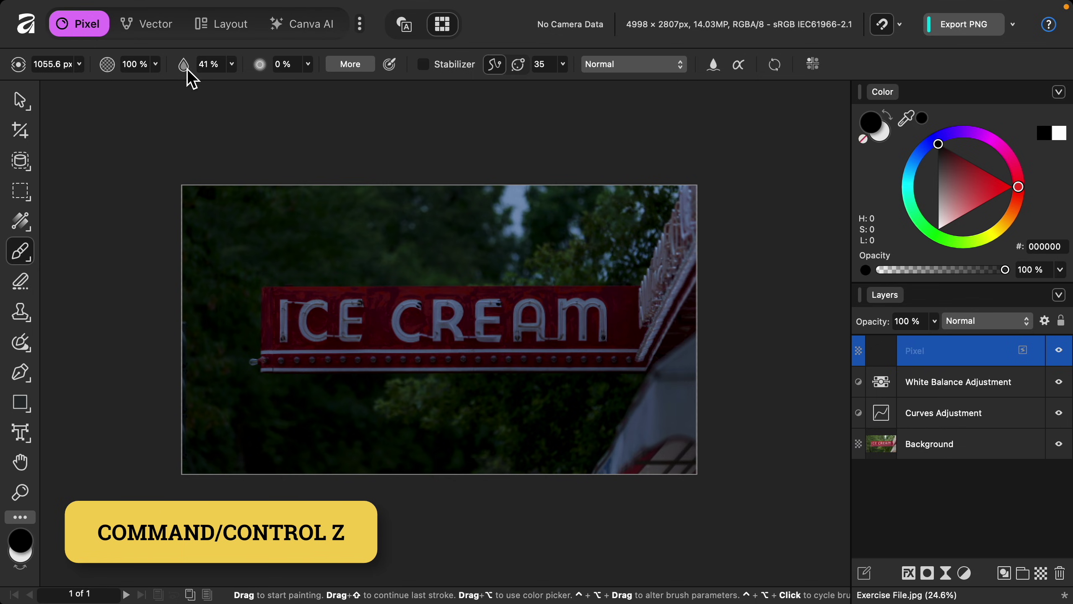
# Step: Reduce the brush flow to 8% and paint black over the bright sky gaps between the trees above the sign
pyautogui.moveTo(187, 72); pyautogui.dragTo(158, 84)
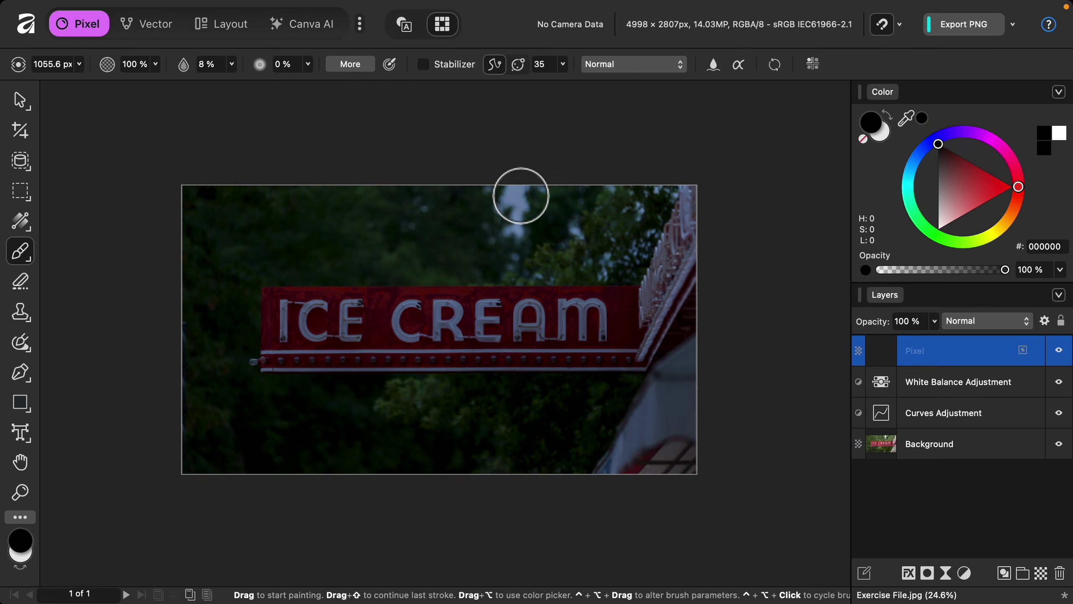
pyautogui.moveTo(523, 237)
pyautogui.mouseDown()
pyautogui.moveTo(506, 175)
pyautogui.moveTo(503, 218)
pyautogui.mouseUp()
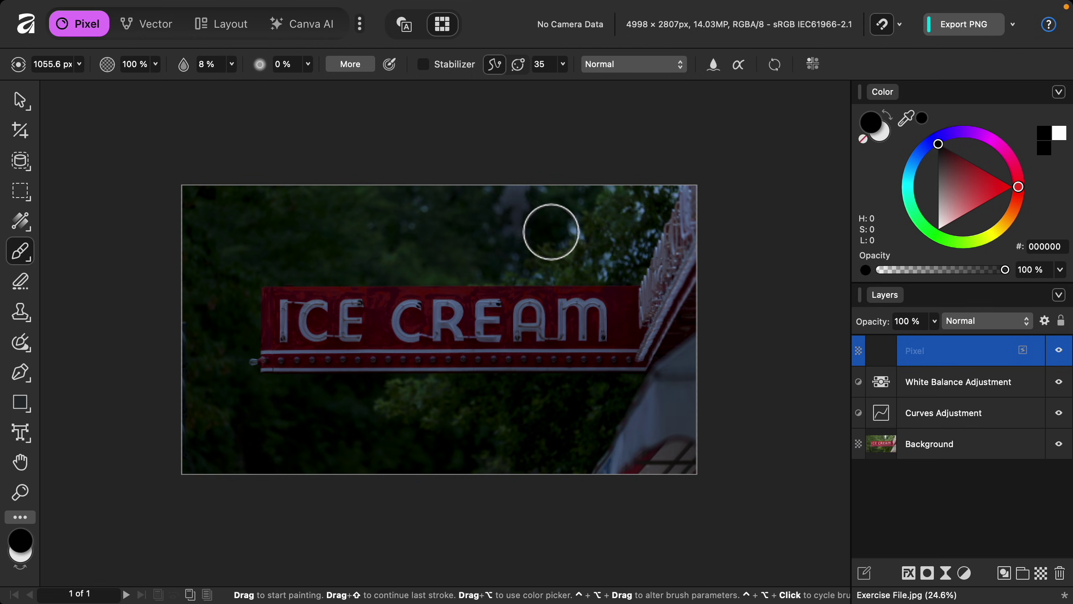
pyautogui.moveTo(582, 213)
pyautogui.mouseDown()
pyautogui.moveTo(605, 237)
pyautogui.moveTo(632, 237)
pyautogui.moveTo(630, 191)
pyautogui.moveTo(516, 263)
pyautogui.moveTo(511, 211)
pyautogui.moveTo(410, 192)
pyautogui.moveTo(517, 199)
pyautogui.moveTo(589, 237)
pyautogui.moveTo(615, 268)
pyautogui.moveTo(539, 262)
pyautogui.mouseUp()
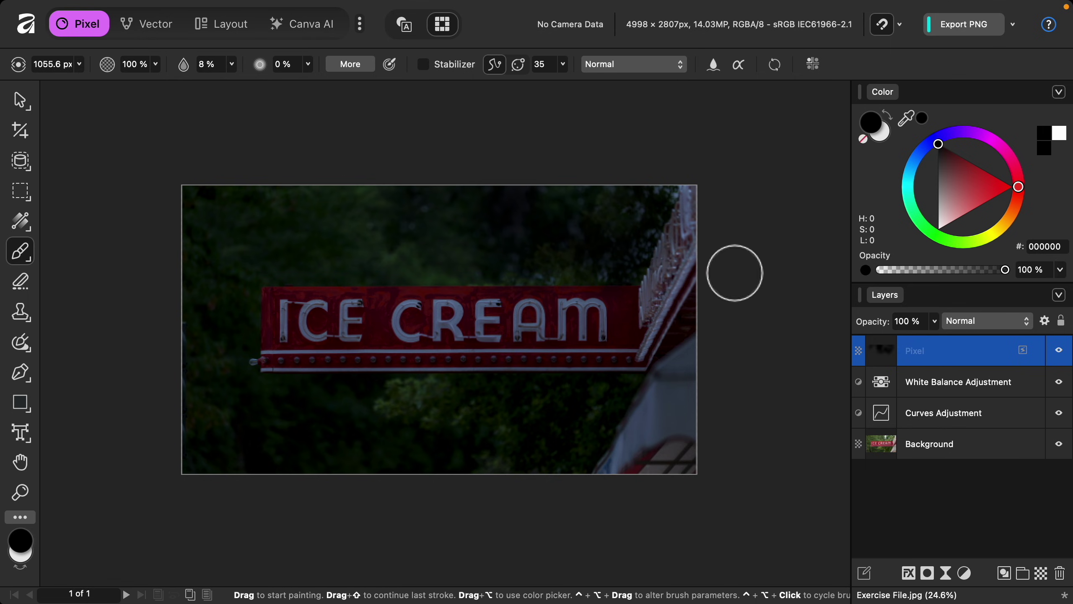
# Step: In the painted layer's blend options, lower the dark end of the Underlying Composition Ranges to an output of 72%
pyautogui.hscroll(10, 735, 272)
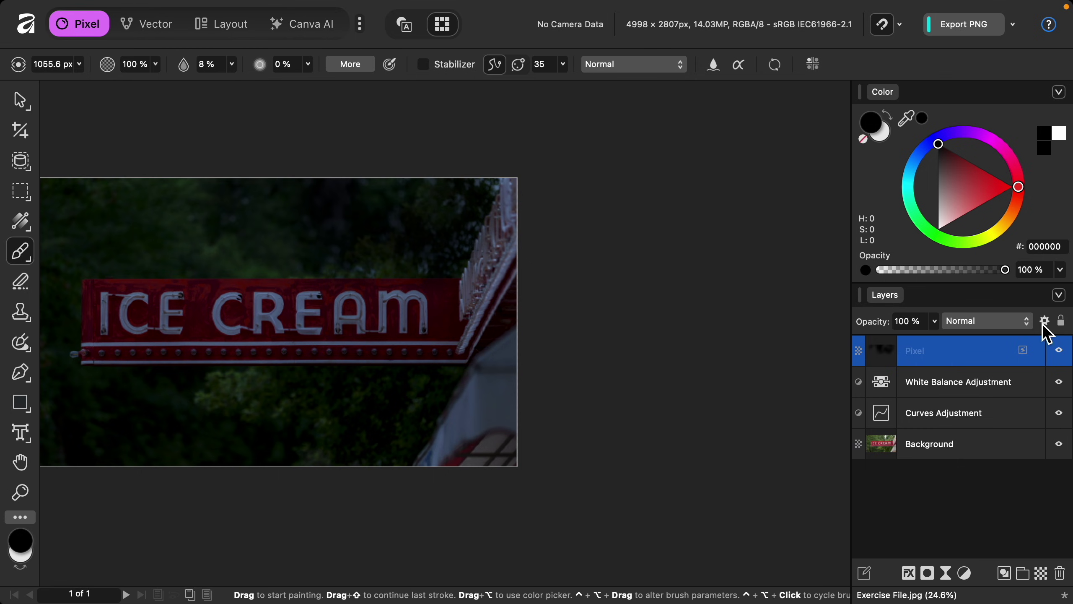
pyautogui.click(1044, 321)
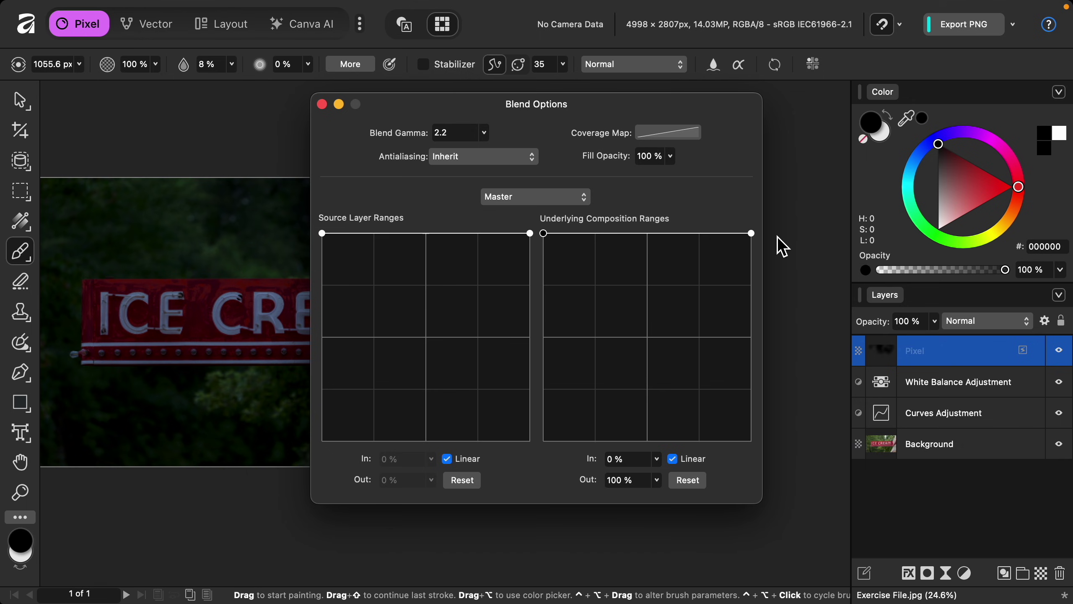
pyautogui.moveTo(616, 111); pyautogui.dragTo(755, 106)
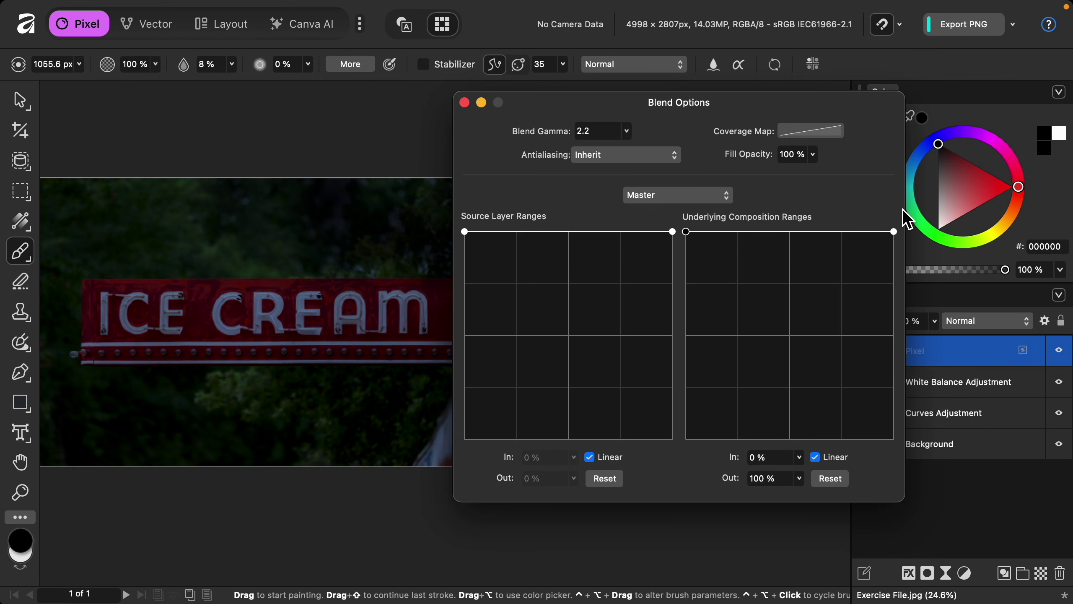
pyautogui.click(895, 232)
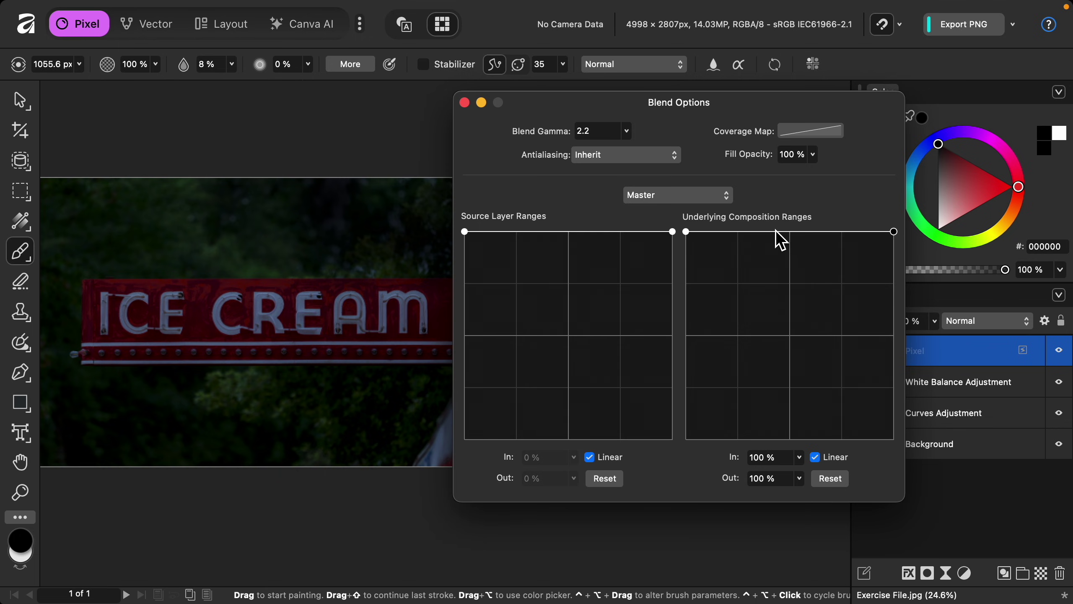
pyautogui.moveTo(686, 233); pyautogui.dragTo(680, 293)
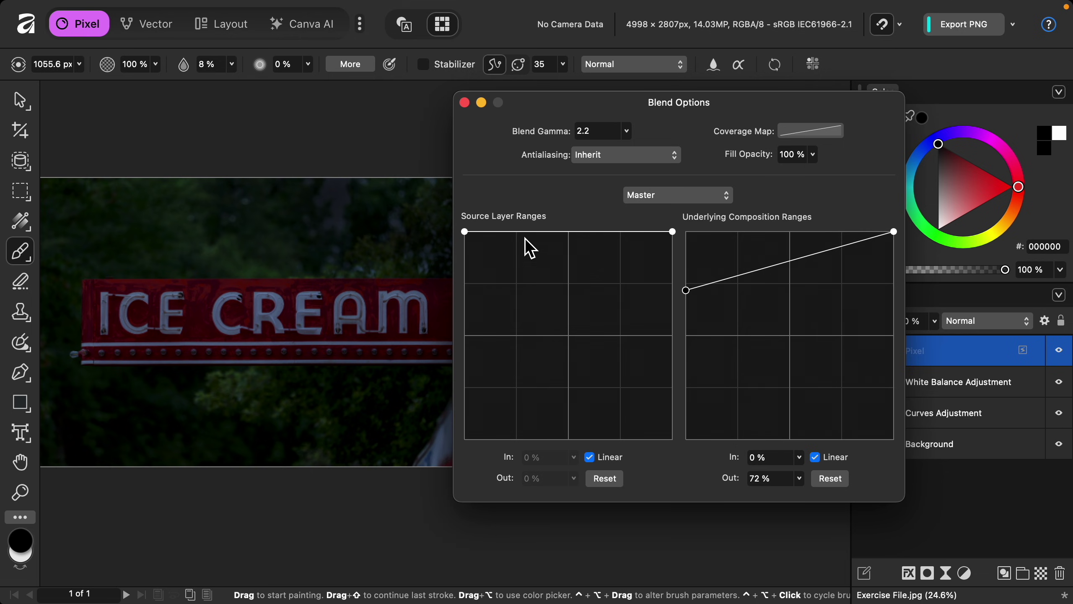
pyautogui.click(465, 104)
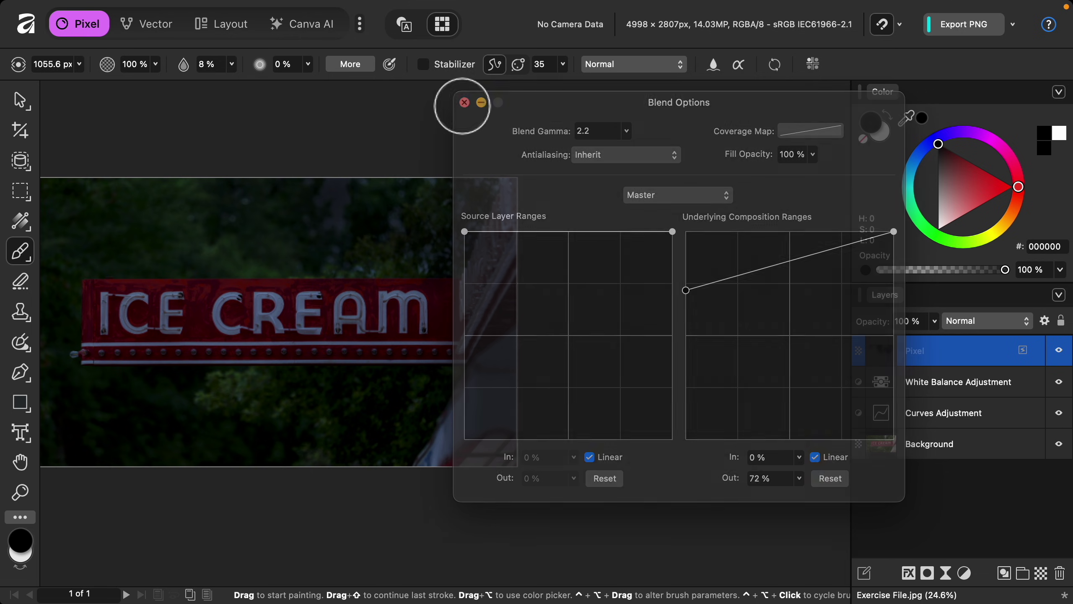
# Step: Add a live Add Noise filter to the painted pixel layer
pyautogui.hscroll(-5, 532, 167)
pyautogui.scroll(-2, 534, 170)
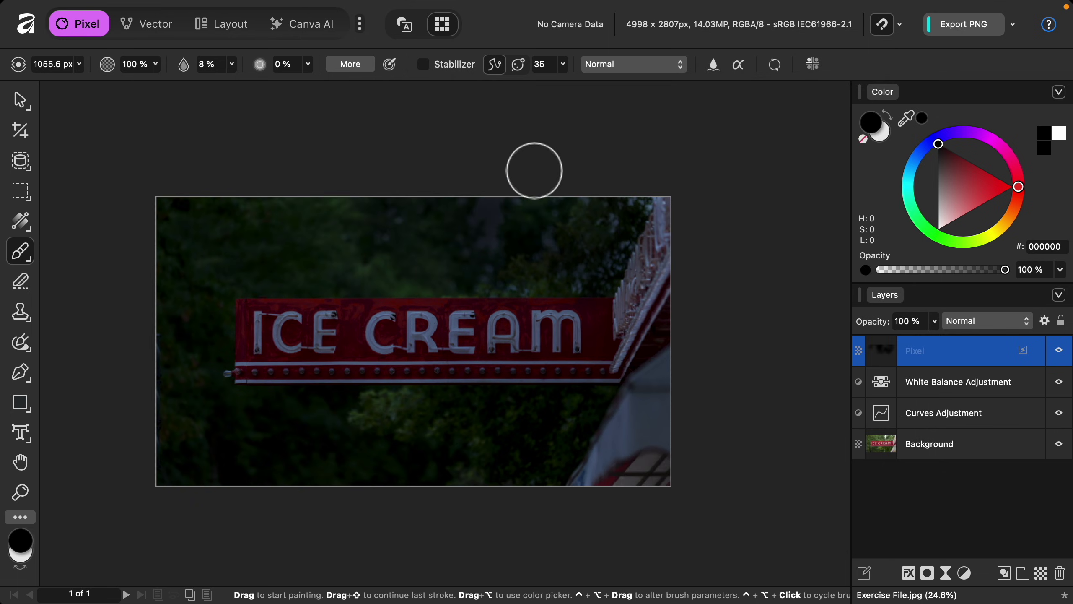
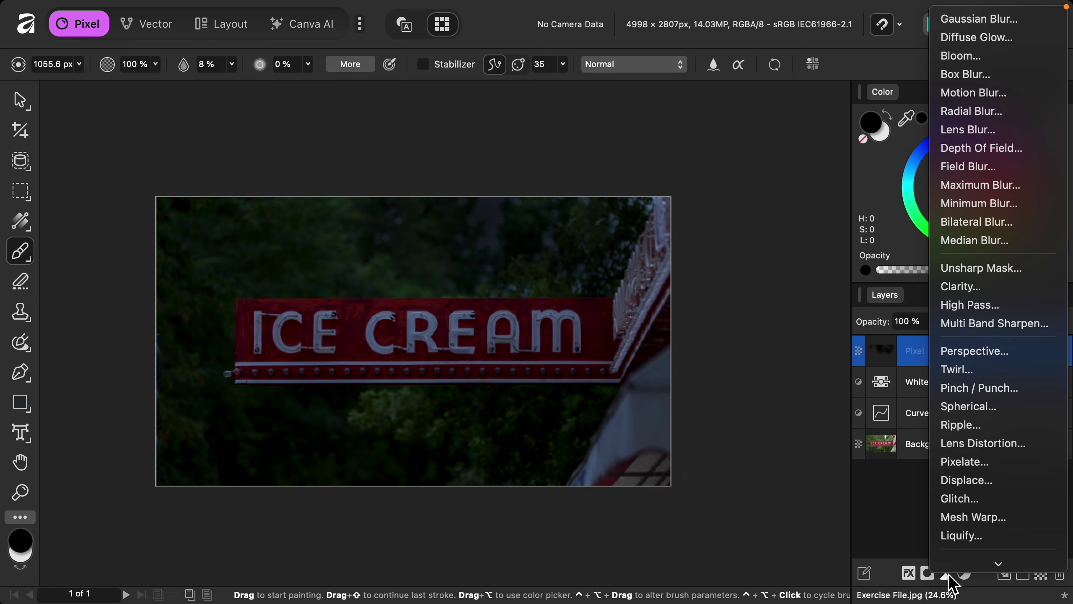
pyautogui.moveTo(953, 569)
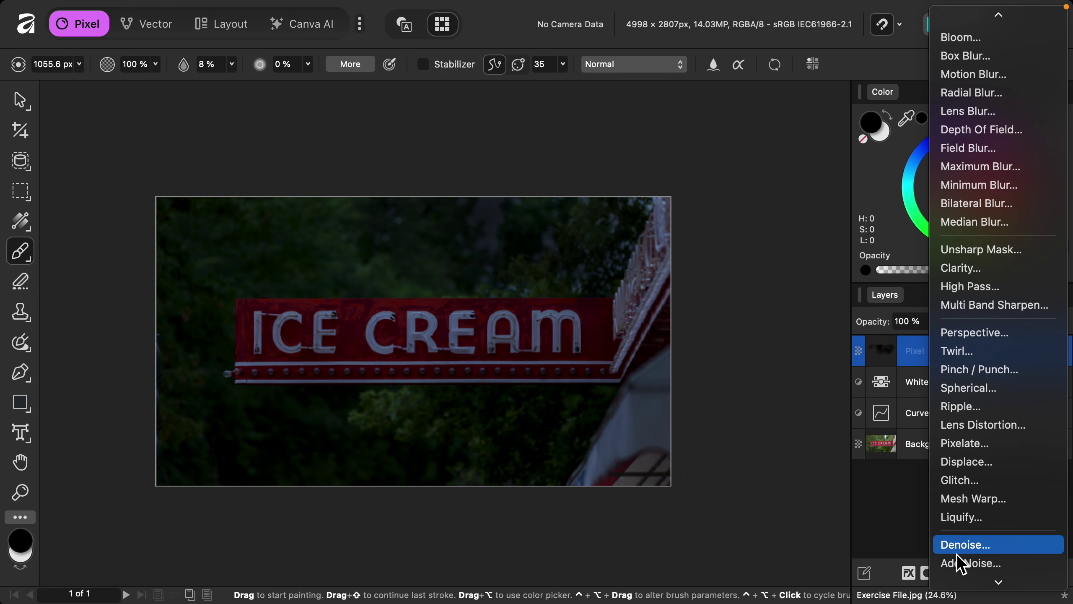
pyautogui.click(1009, 565)
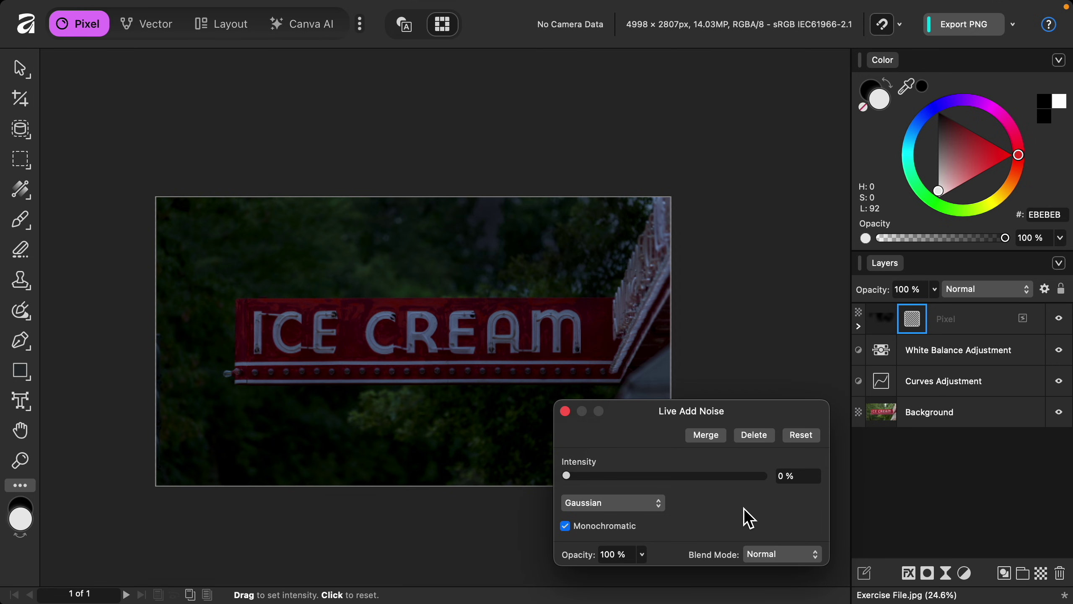
# Step: Move the Add Noise filter out of the pixel layer to the top of the layer stack
pyautogui.scroll(5, 533, 345)
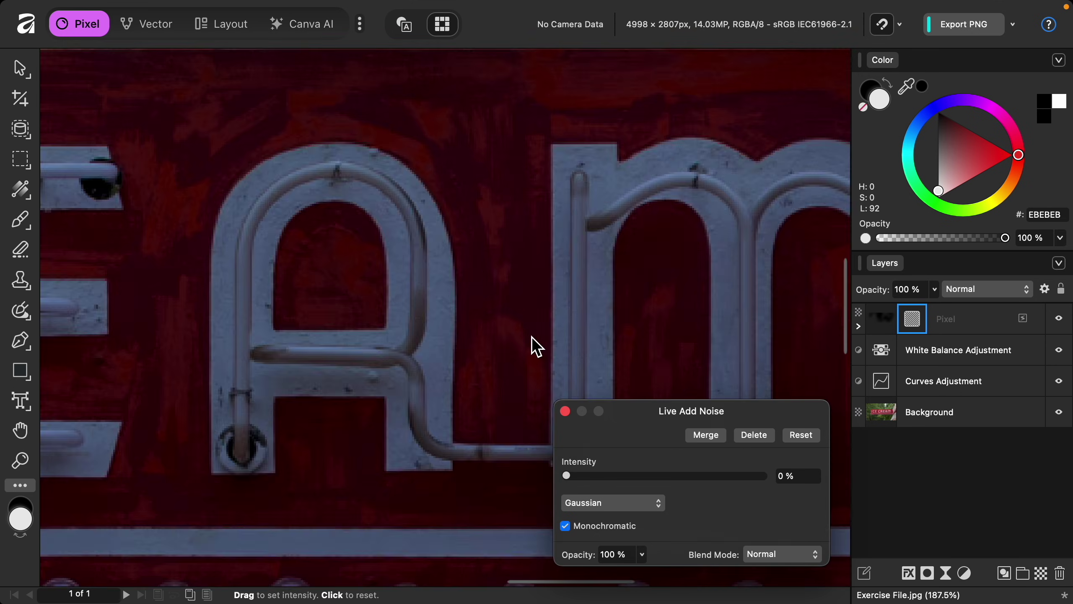
pyautogui.scroll(3, 533, 344)
pyautogui.scroll(3, 545, 364)
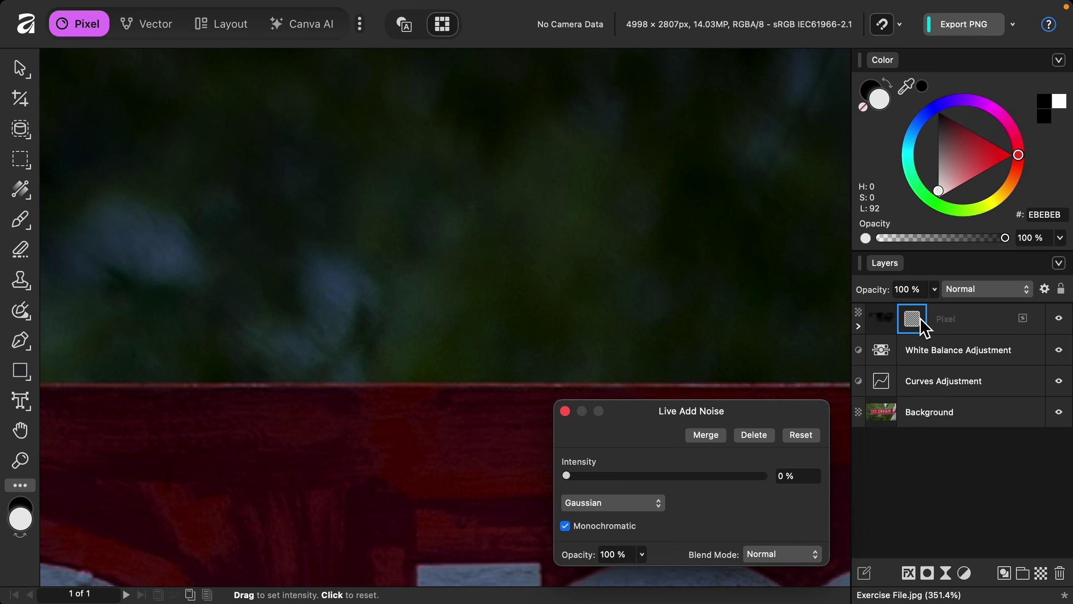
pyautogui.click(859, 326)
pyautogui.click(883, 351)
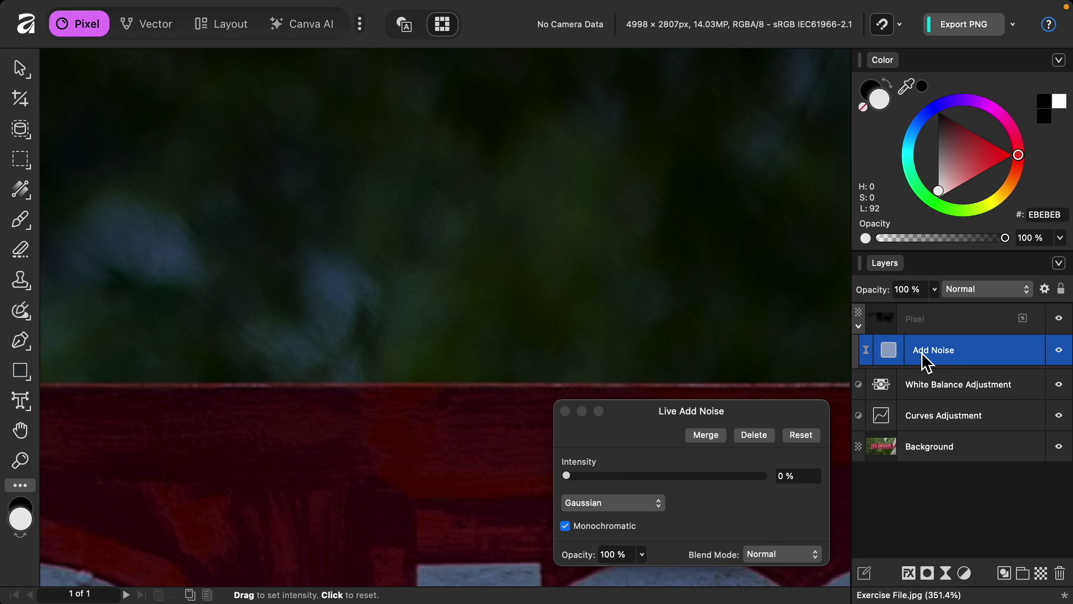
pyautogui.moveTo(925, 362); pyautogui.dragTo(919, 319)
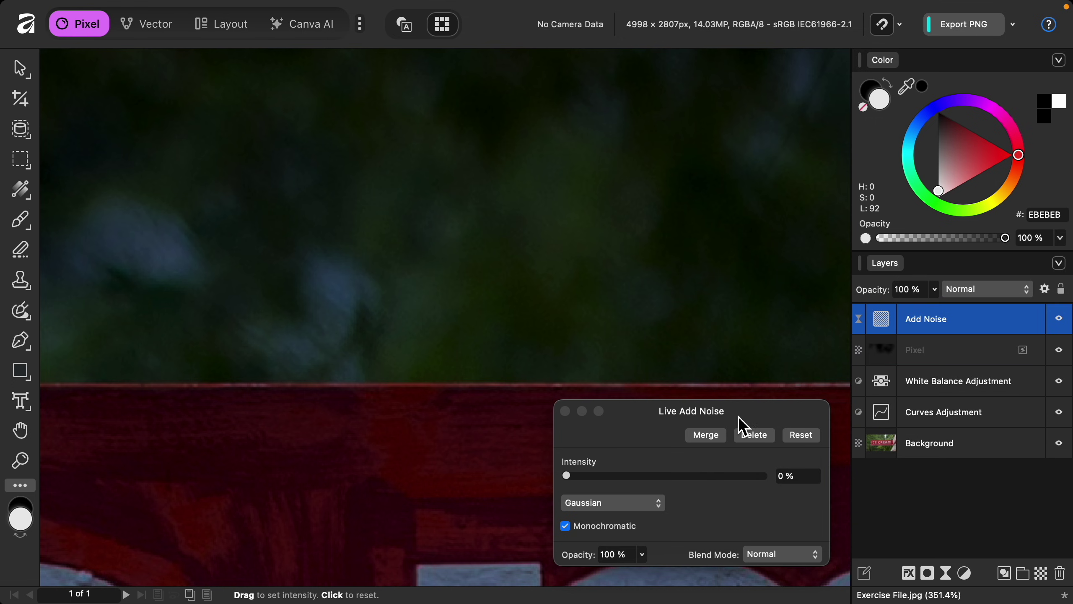
# Step: Set the live Add Noise filter's intensity to 7% and close its settings
pyautogui.moveTo(567, 475); pyautogui.dragTo(669, 476)
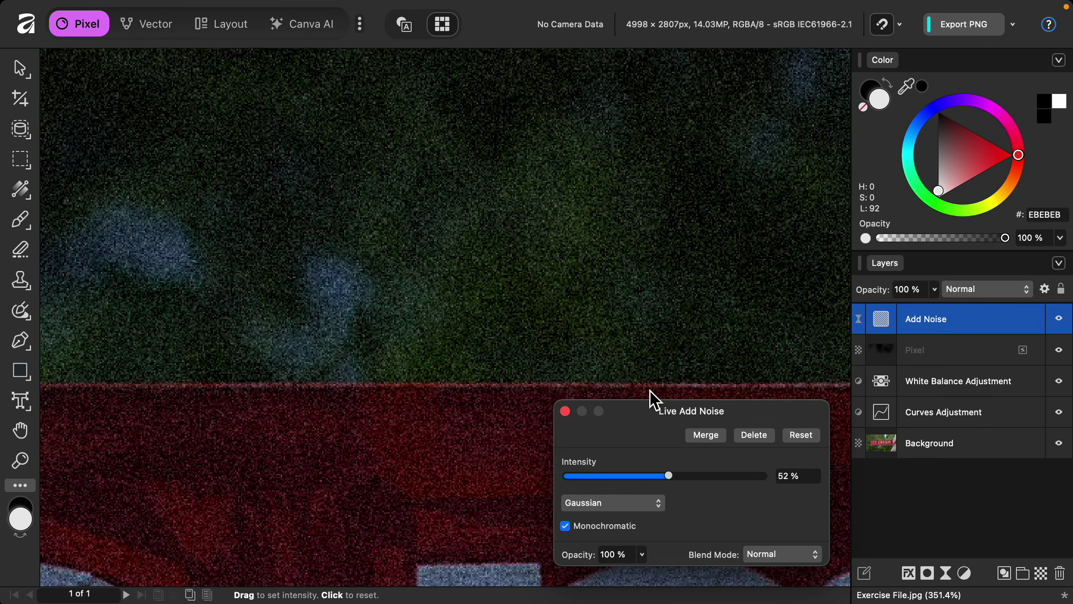
pyautogui.moveTo(671, 475); pyautogui.dragTo(580, 477)
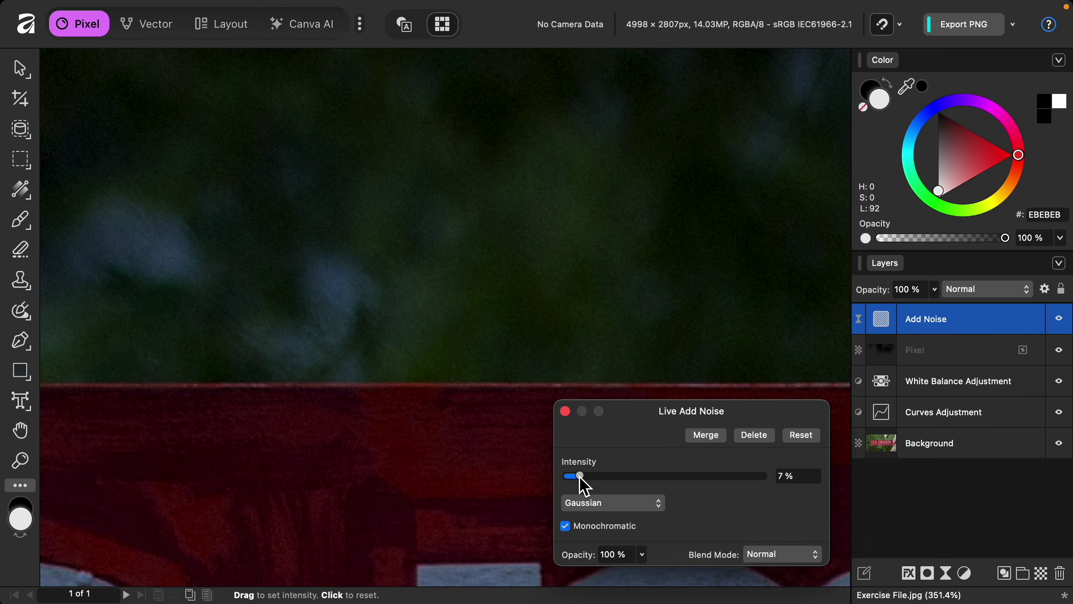
pyautogui.click(566, 411)
pyautogui.press('b')
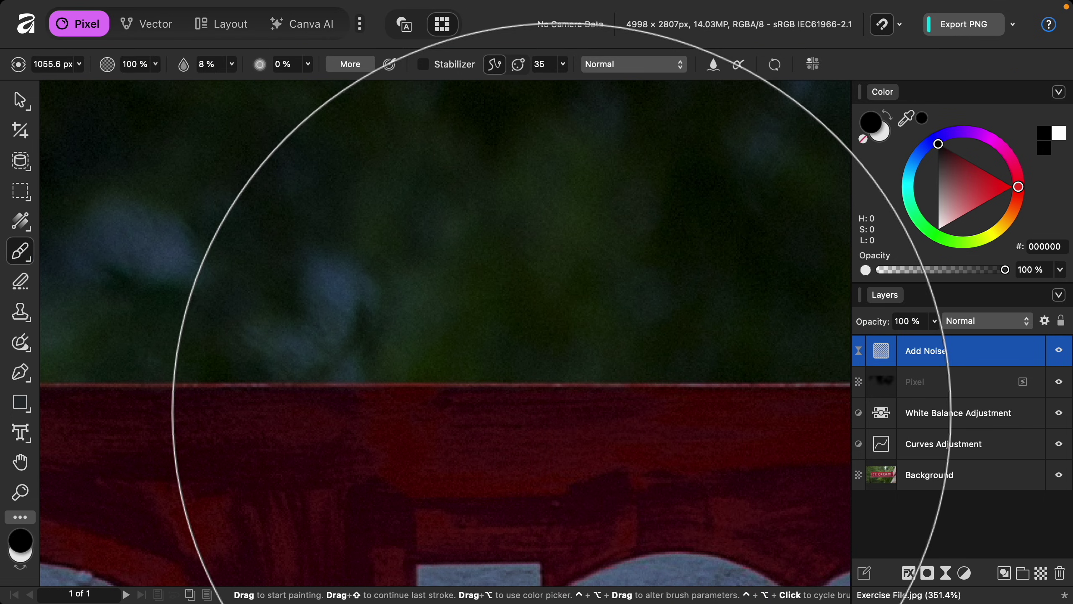
pyautogui.press('x')
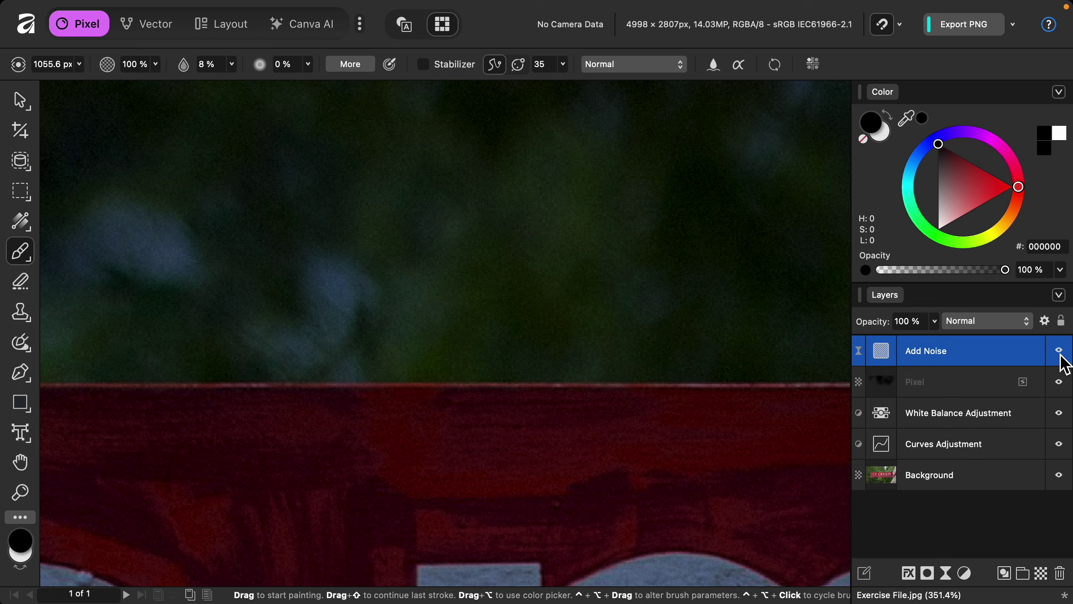
pyautogui.press('x')
# Step: Compare the night edit with the original photo by hiding and reshowing the four layers above Background together
pyautogui.press('h')
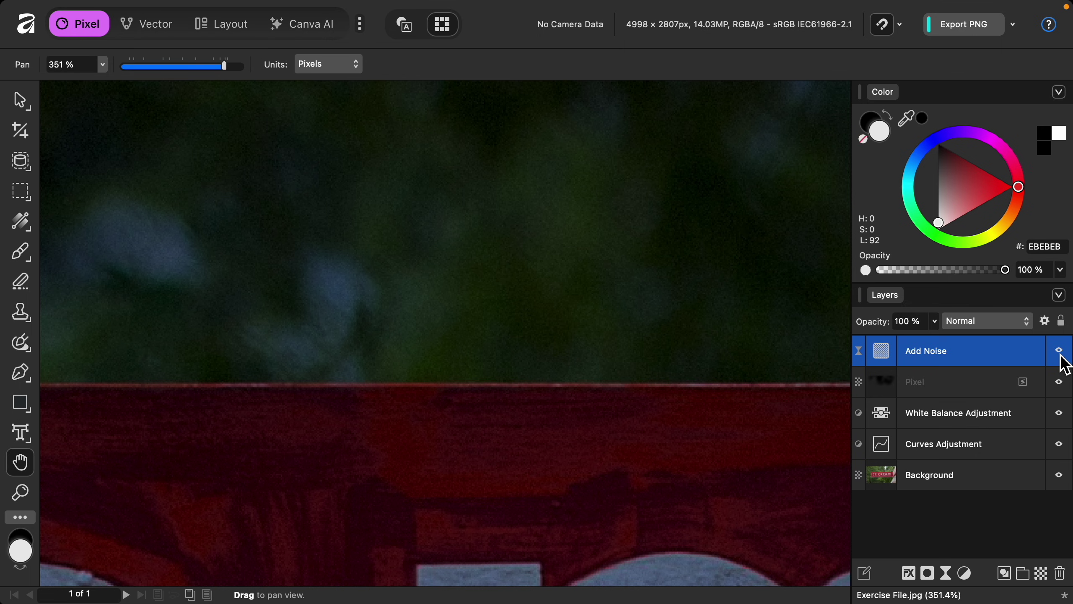
pyautogui.press('super+0')
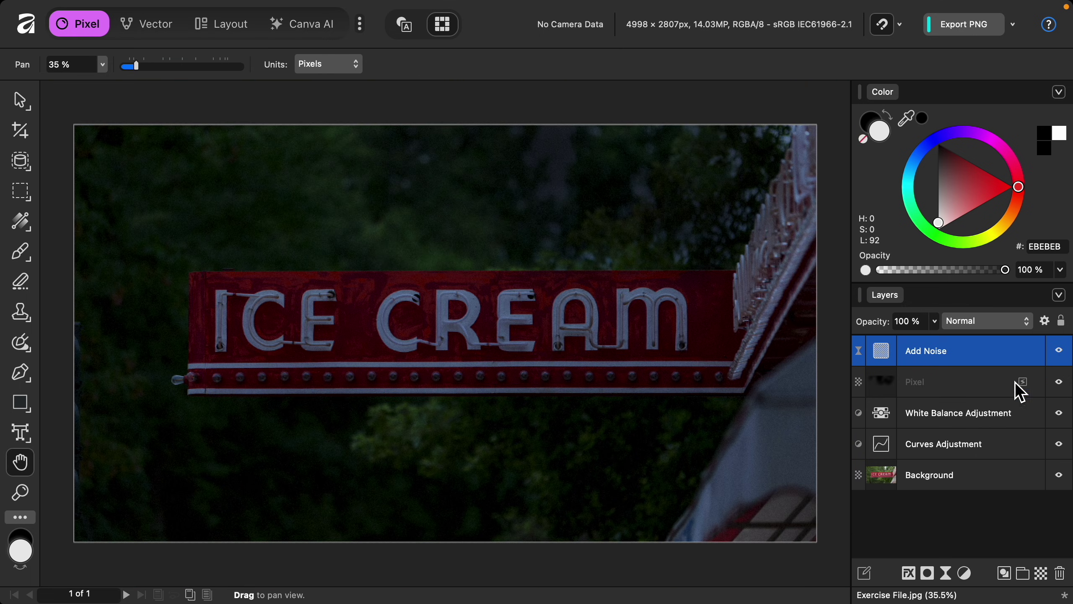
pyautogui.keyDown('shift'); pyautogui.click(981, 457); pyautogui.keyUp('shift')
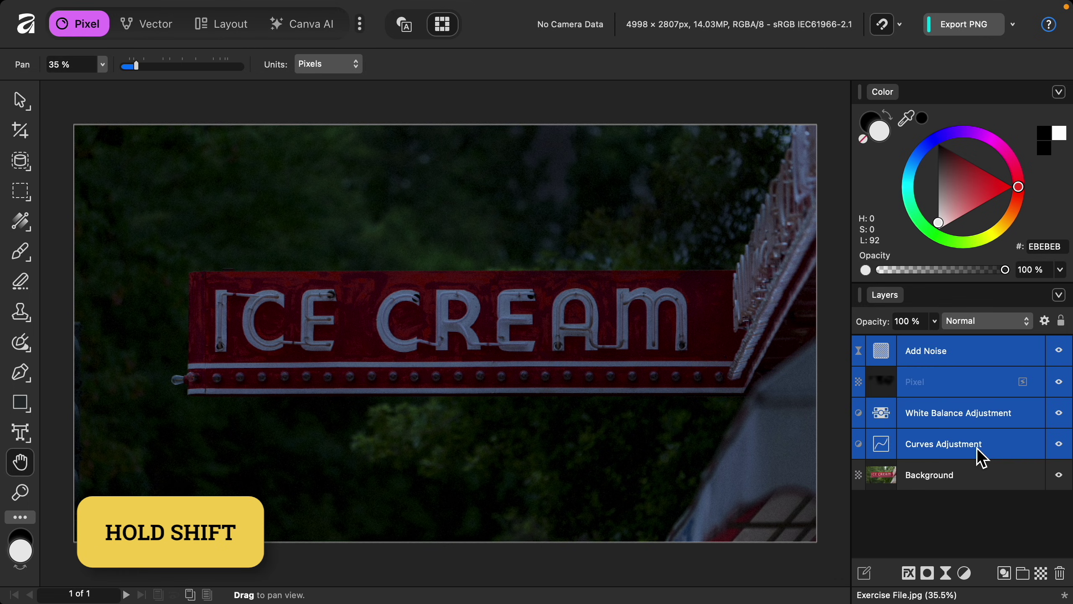
pyautogui.click(1062, 449)
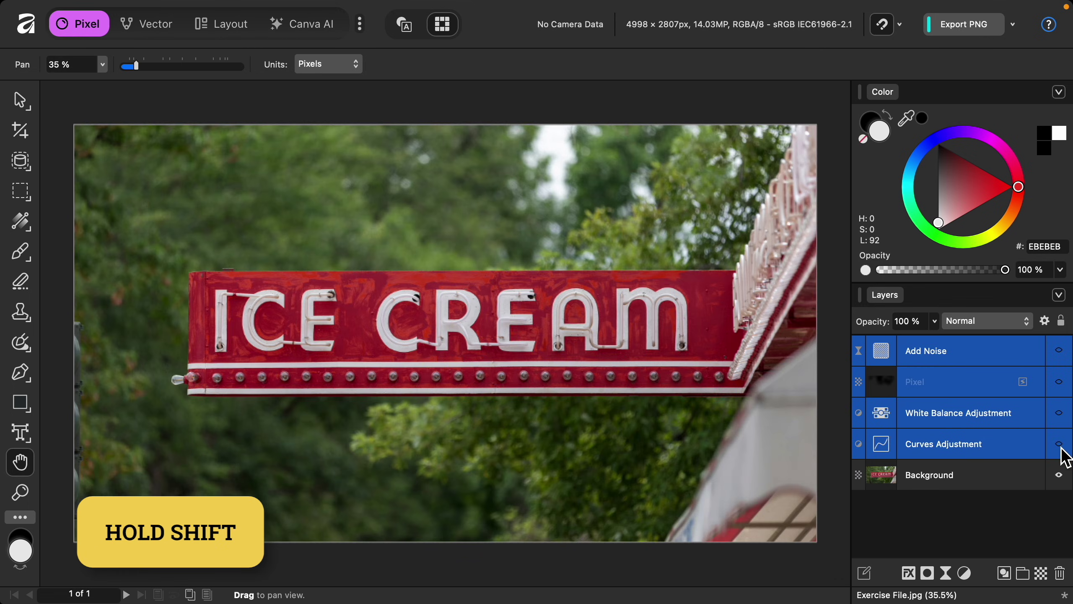
pyautogui.click(1062, 449)
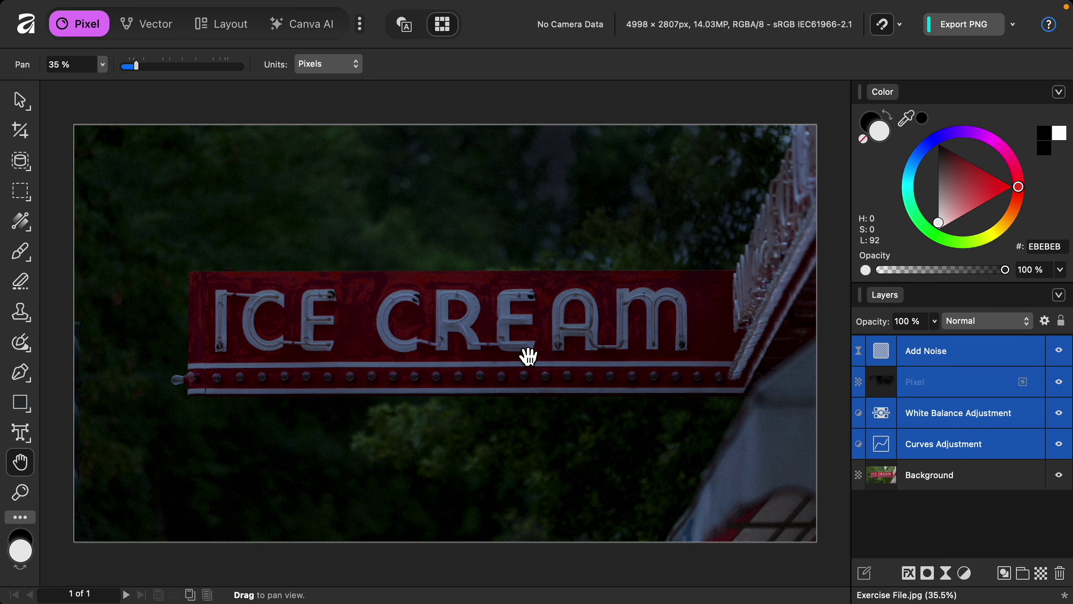
# Step: Choose the Pen tool, deselect all layers and check the Rubber band mode option in the tool's settings
pyautogui.click(21, 377)
pyautogui.scroll(5, 207, 343)
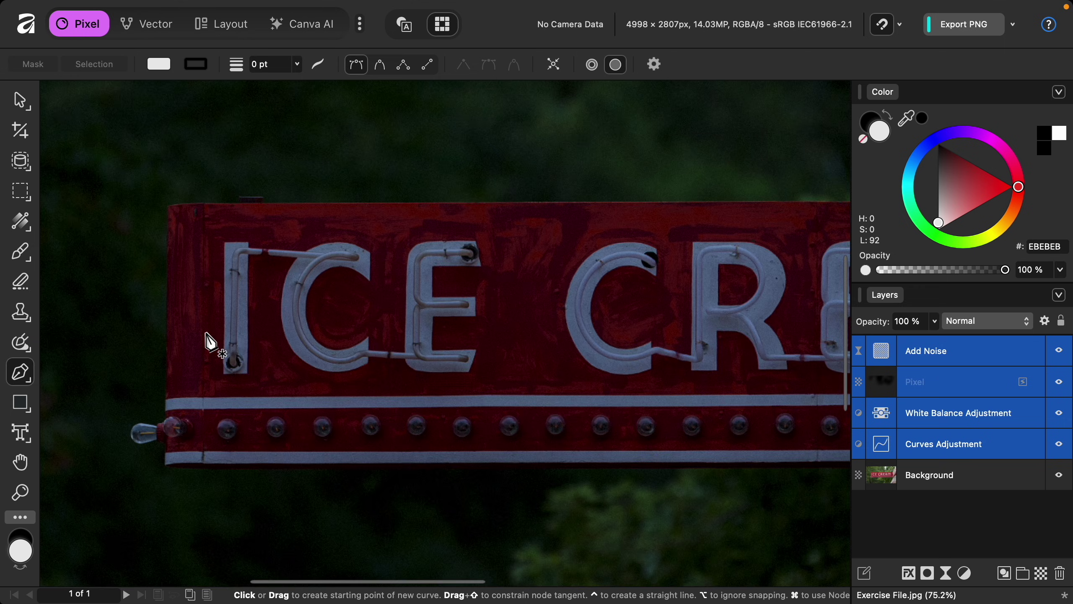
pyautogui.scroll(5, 207, 343)
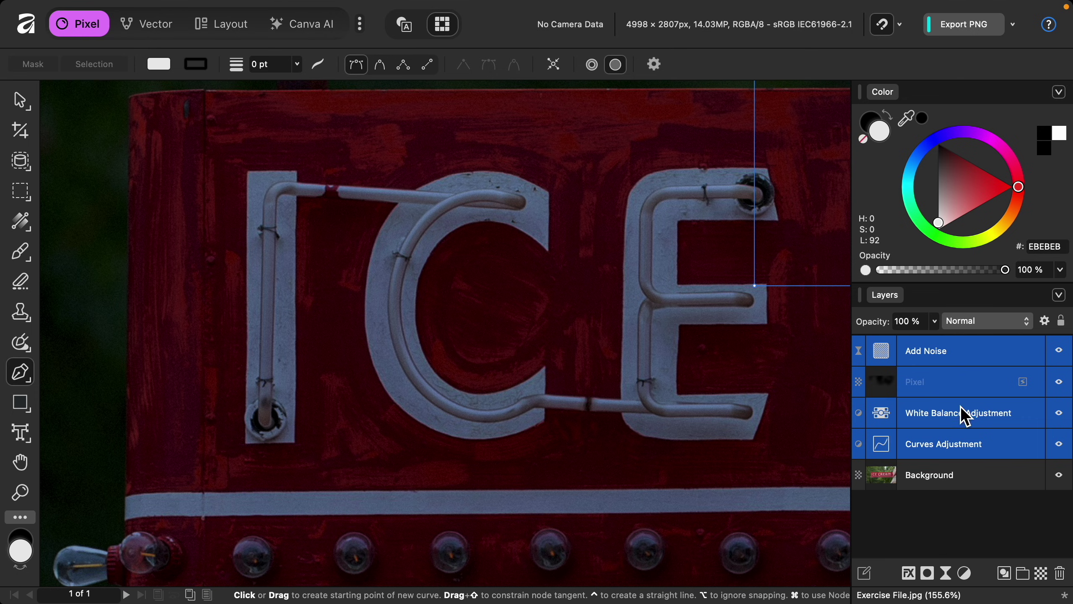
pyautogui.click(955, 523)
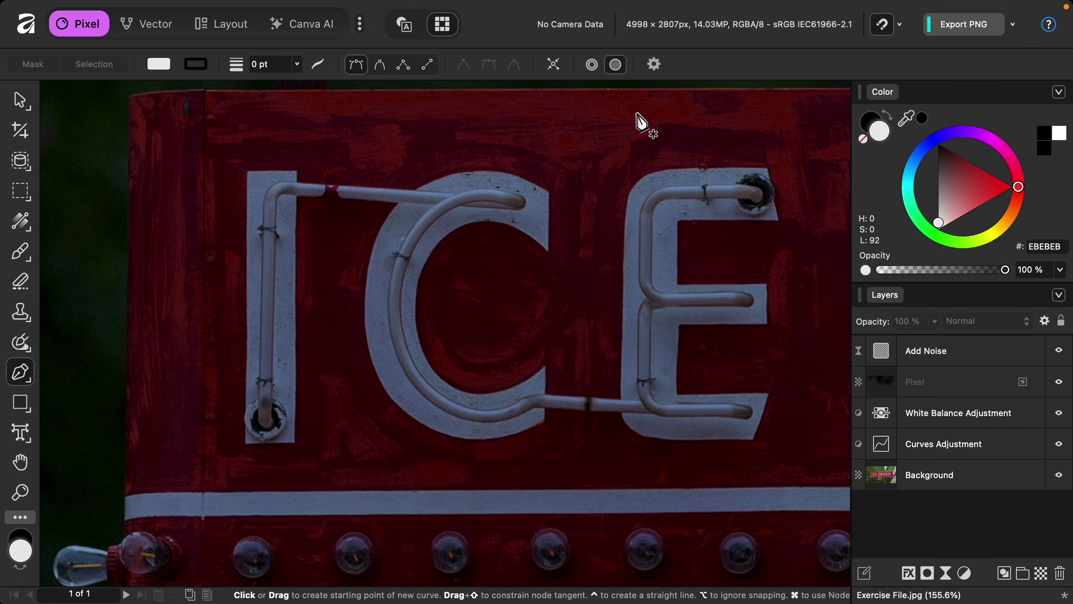
pyautogui.click(654, 65)
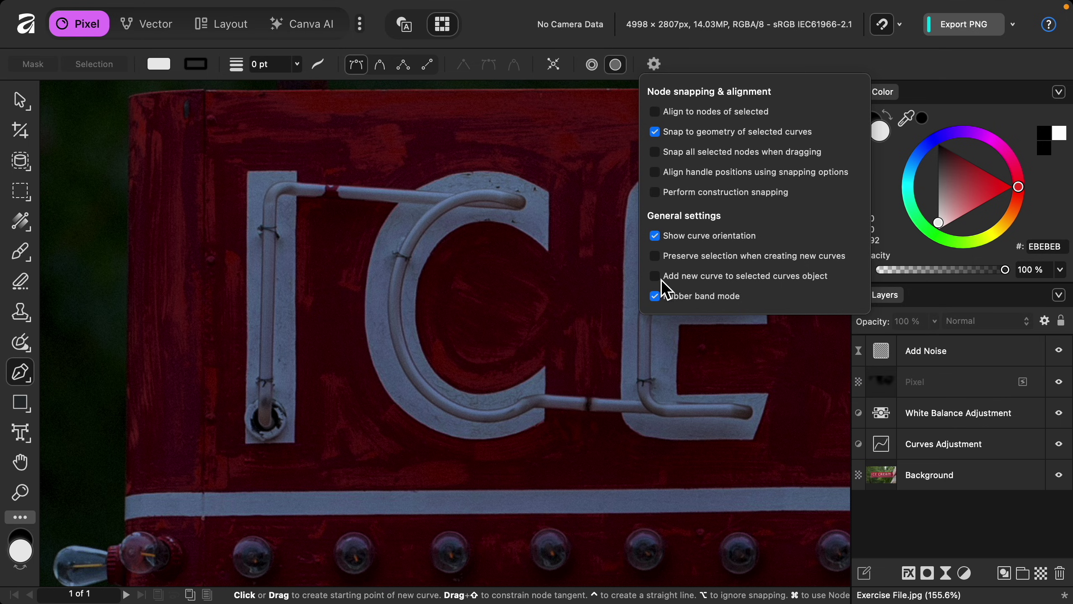
pyautogui.click(655, 64)
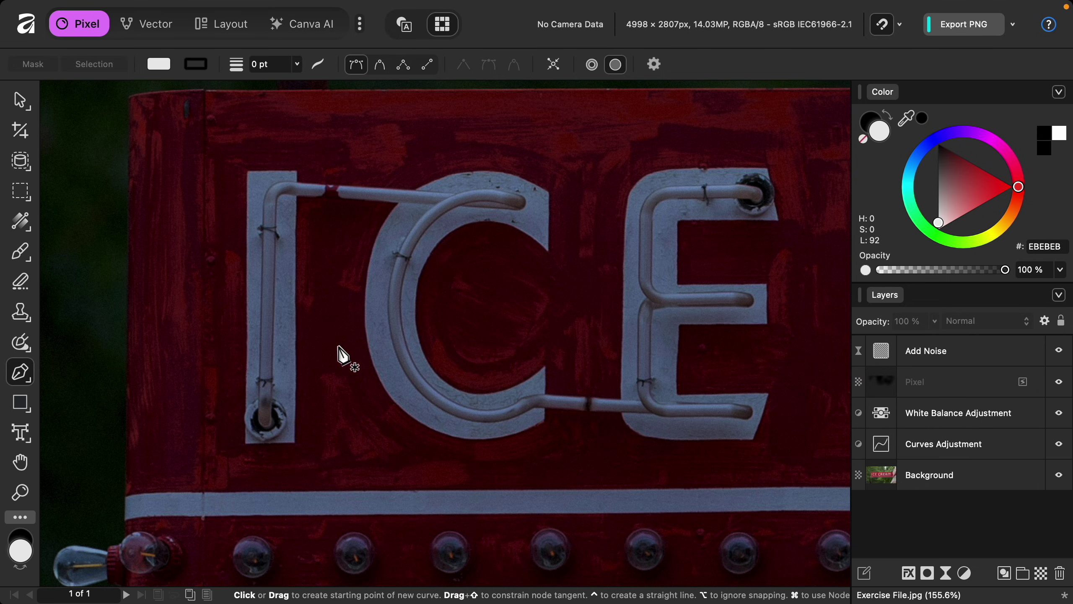
# Step: Start a Pen curve around the bottom end of the letter I's neon tube and set its fill and stroke to none
pyautogui.scroll(6, 259, 440)
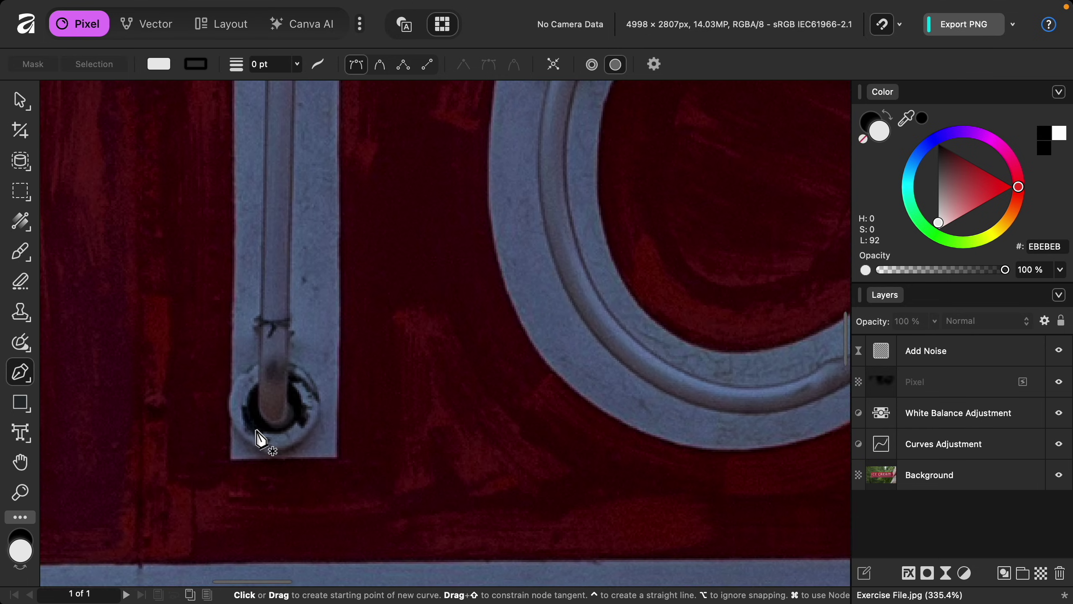
pyautogui.scroll(3, 260, 439)
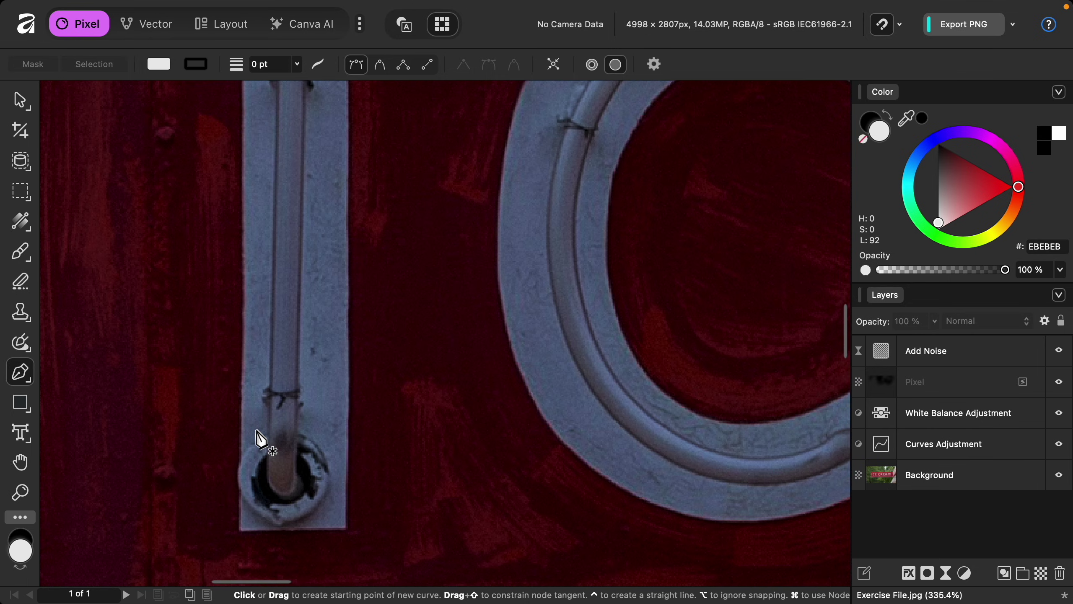
pyautogui.click(287, 495)
pyautogui.moveTo(282, 497); pyautogui.dragTo(272, 496)
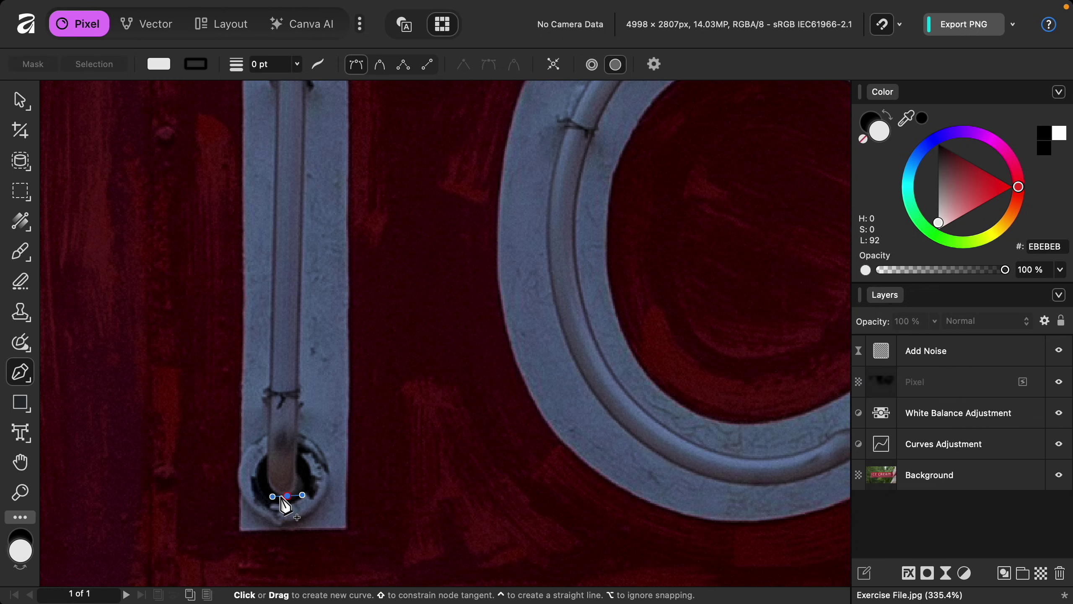
pyautogui.scroll(5, 272, 501)
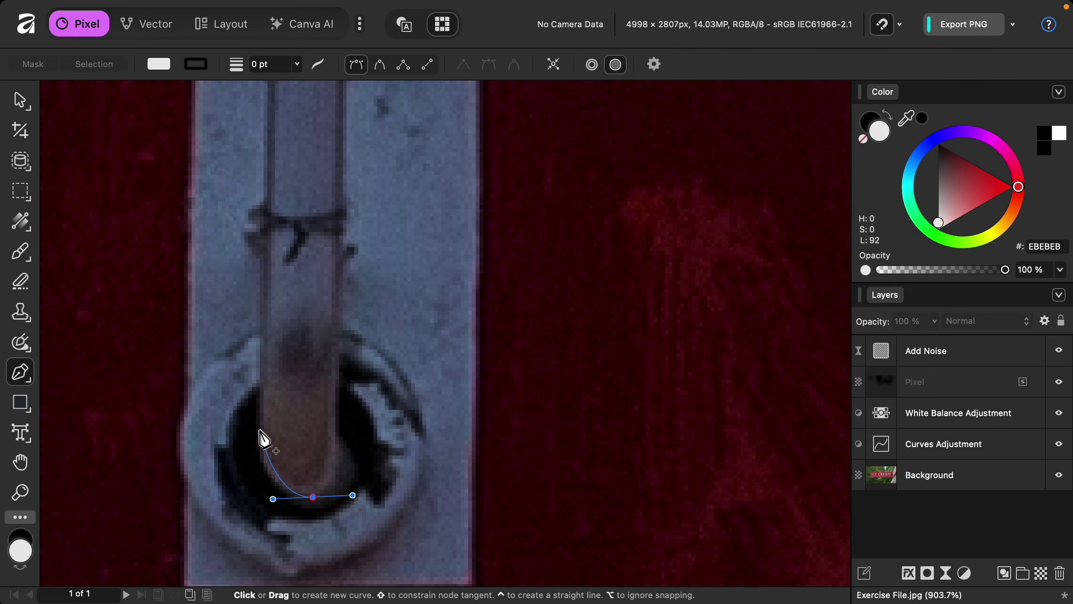
pyautogui.moveTo(260, 428); pyautogui.dragTo(260, 375)
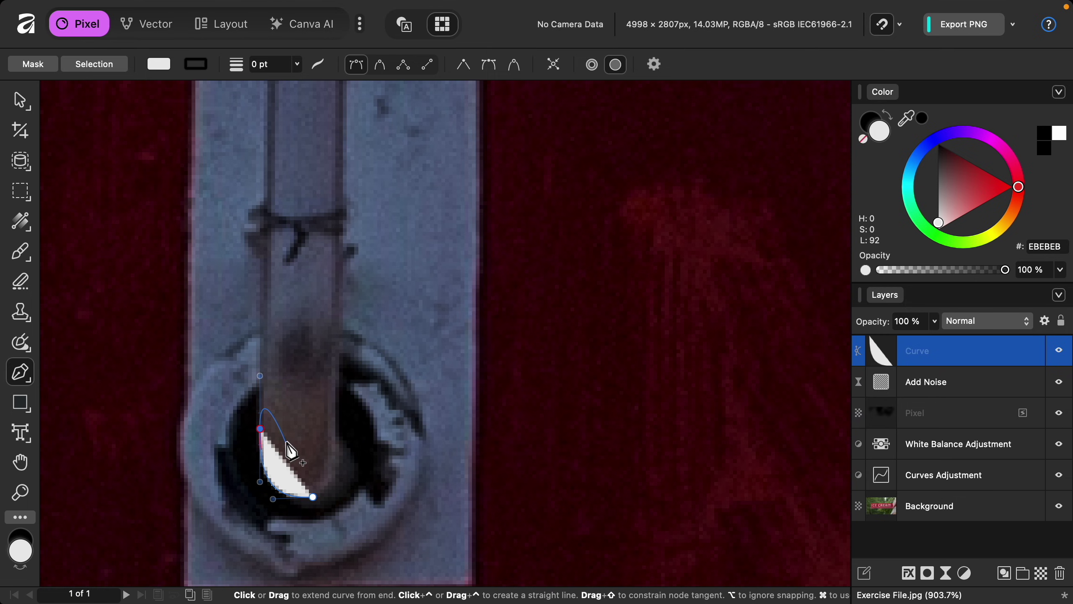
pyautogui.click(864, 140)
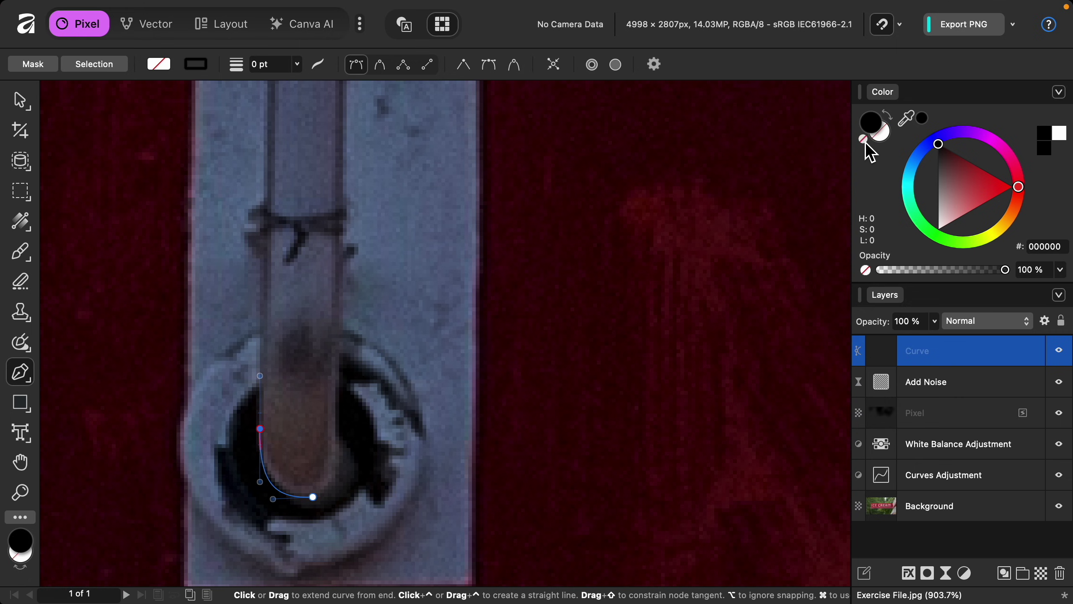
pyautogui.click(864, 142)
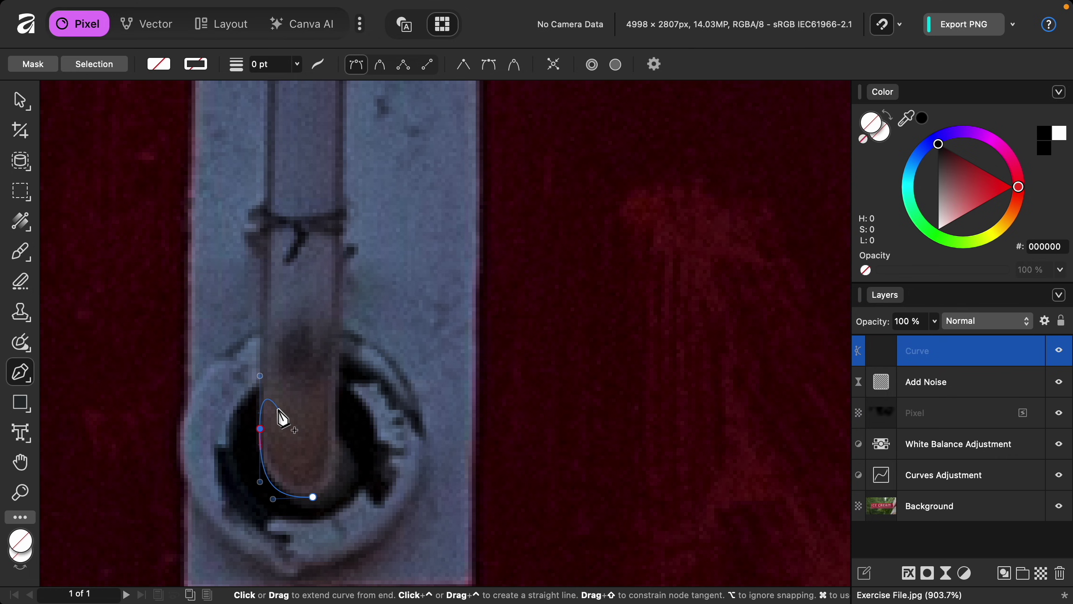
# Step: Extend the curve up the outer left edge of the I's neon tube and around its top bend
pyautogui.scroll(-3, 280, 413)
pyautogui.scroll(2, 281, 415)
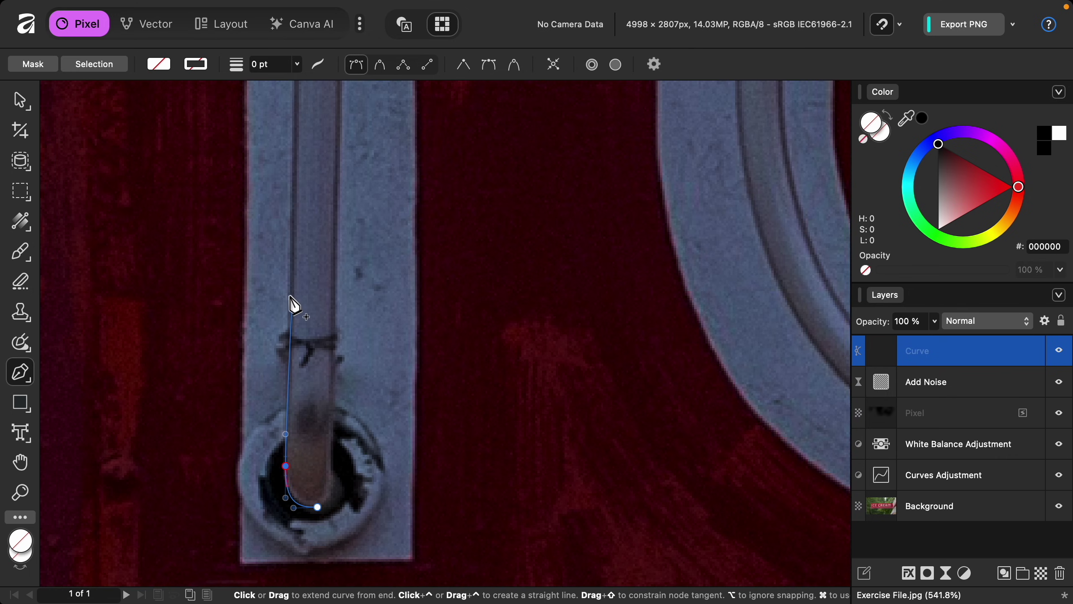
pyautogui.click(289, 292)
pyautogui.scroll(3, 290, 300)
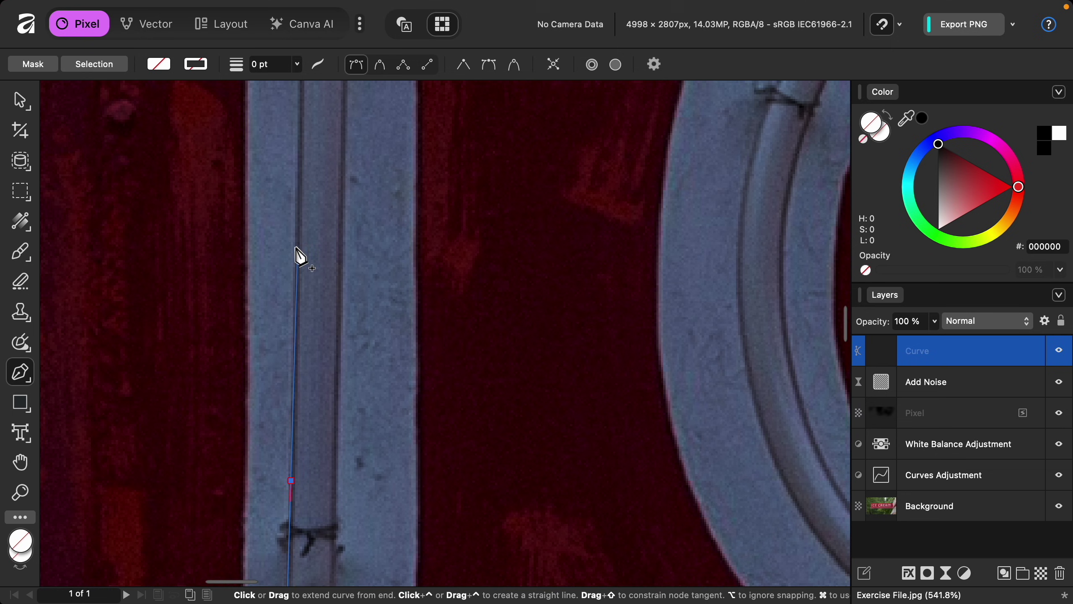
pyautogui.click(297, 219)
pyautogui.scroll(4, 299, 226)
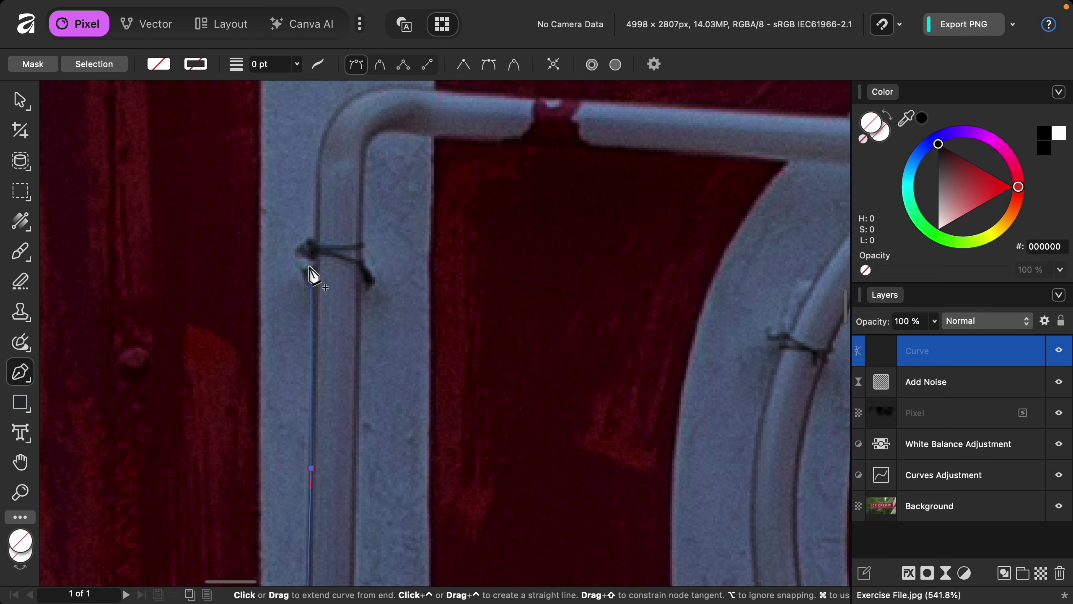
pyautogui.click(315, 243)
pyautogui.scroll(1, 317, 247)
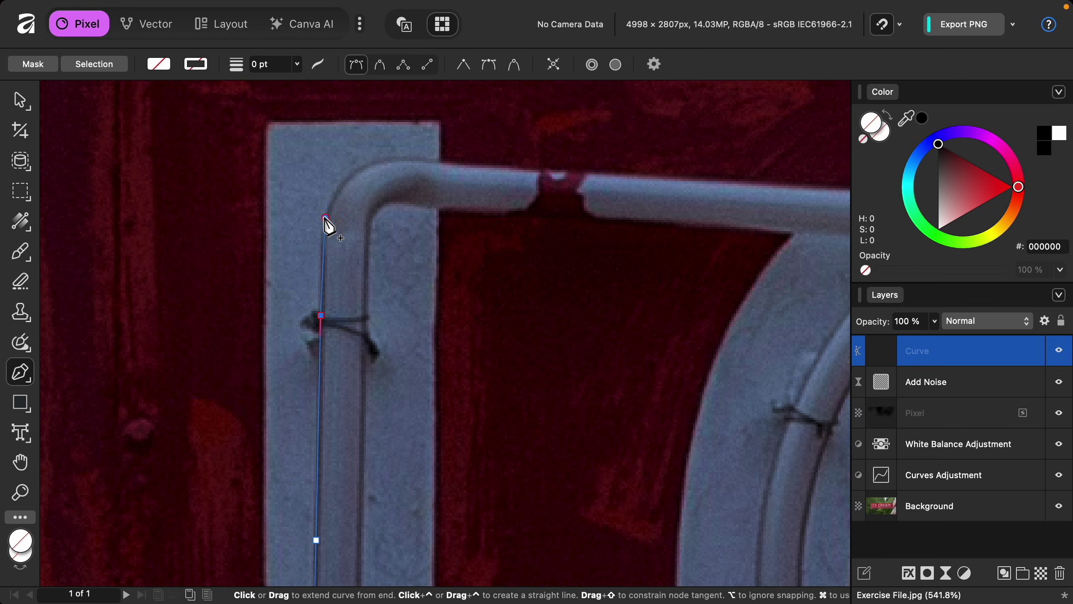
pyautogui.moveTo(326, 216); pyautogui.dragTo(332, 190)
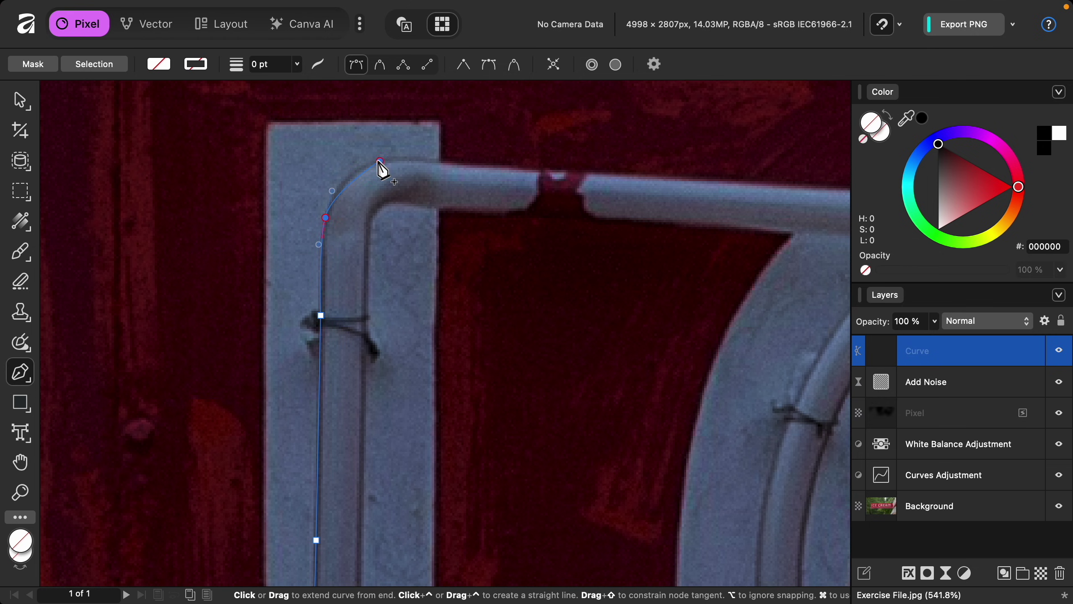
pyautogui.moveTo(380, 160); pyautogui.dragTo(408, 156)
# Step: Continue the curve along the upper edge of the connecting tube onto the C's tube, with a sharp node where they meet
pyautogui.hscroll(5, 465, 191)
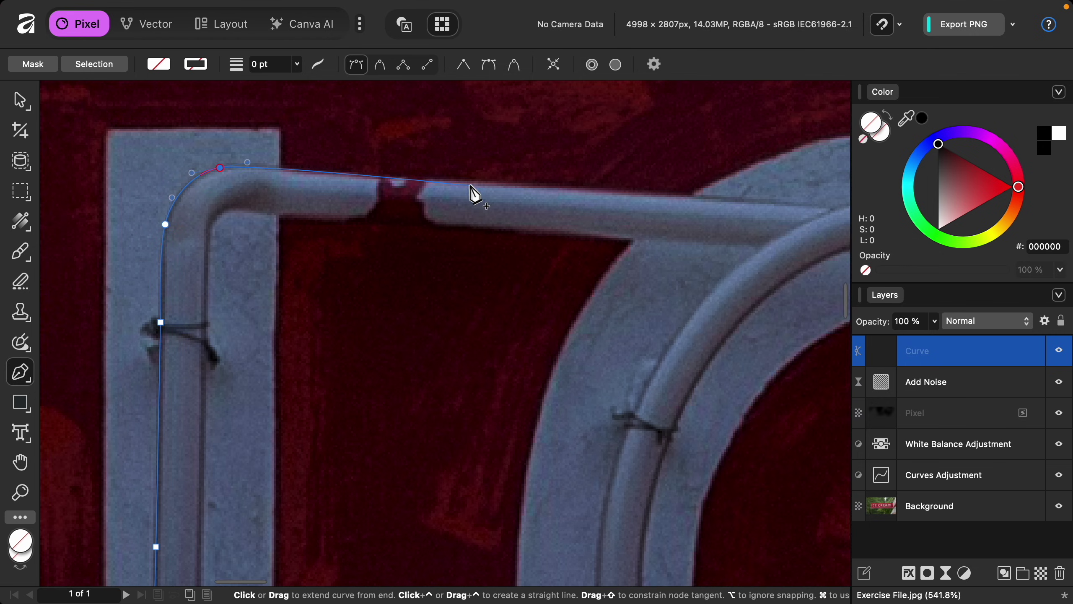
pyautogui.moveTo(475, 185); pyautogui.dragTo(507, 194)
pyautogui.hscroll(5, 507, 194)
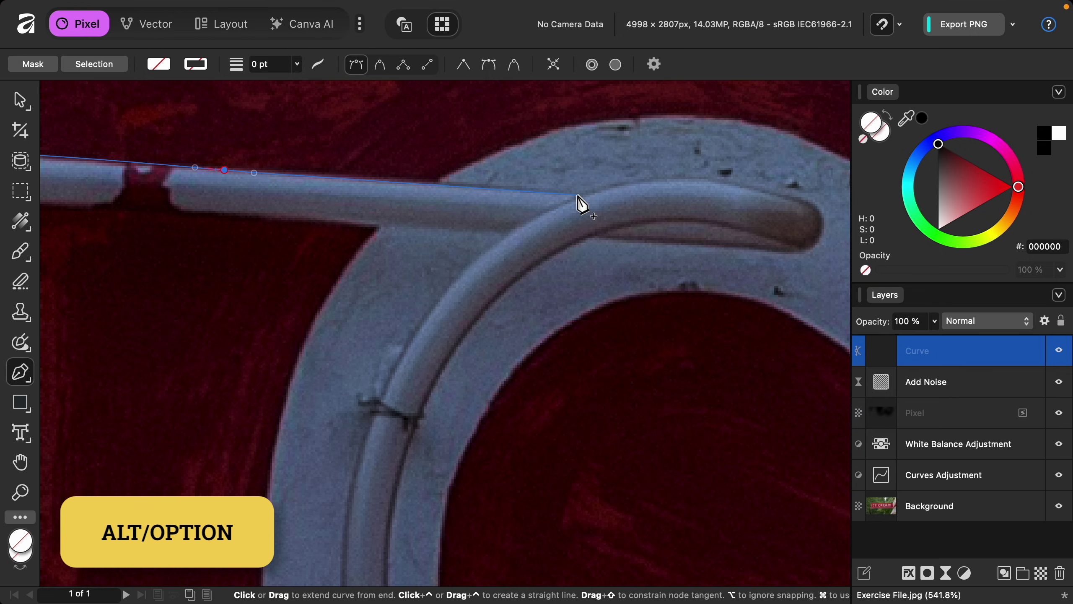
pyautogui.moveTo(579, 195); pyautogui.dragTo(619, 199)
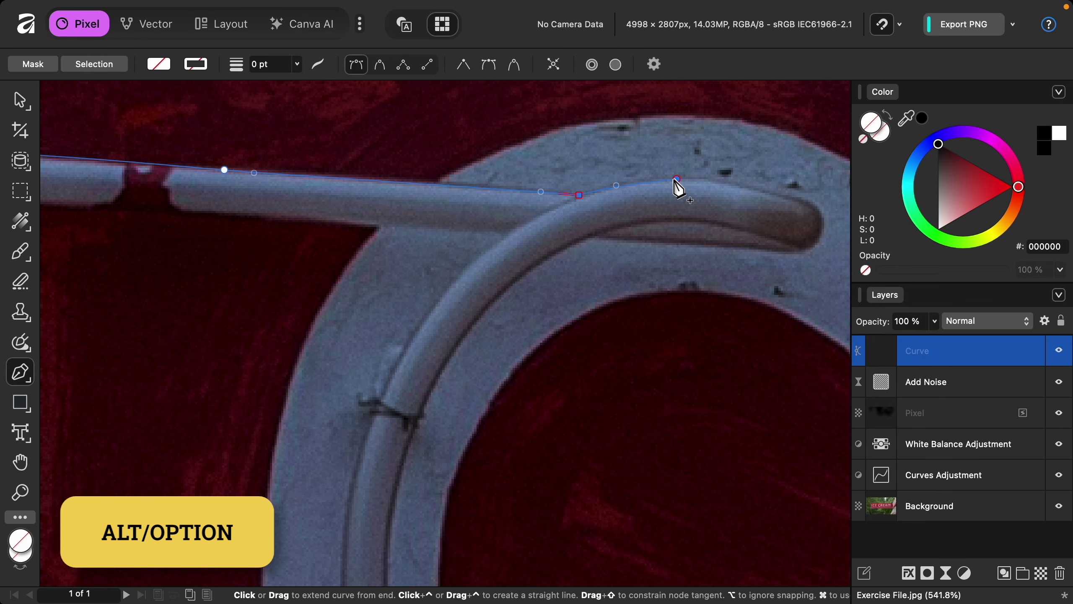
pyautogui.moveTo(676, 180); pyautogui.dragTo(719, 181)
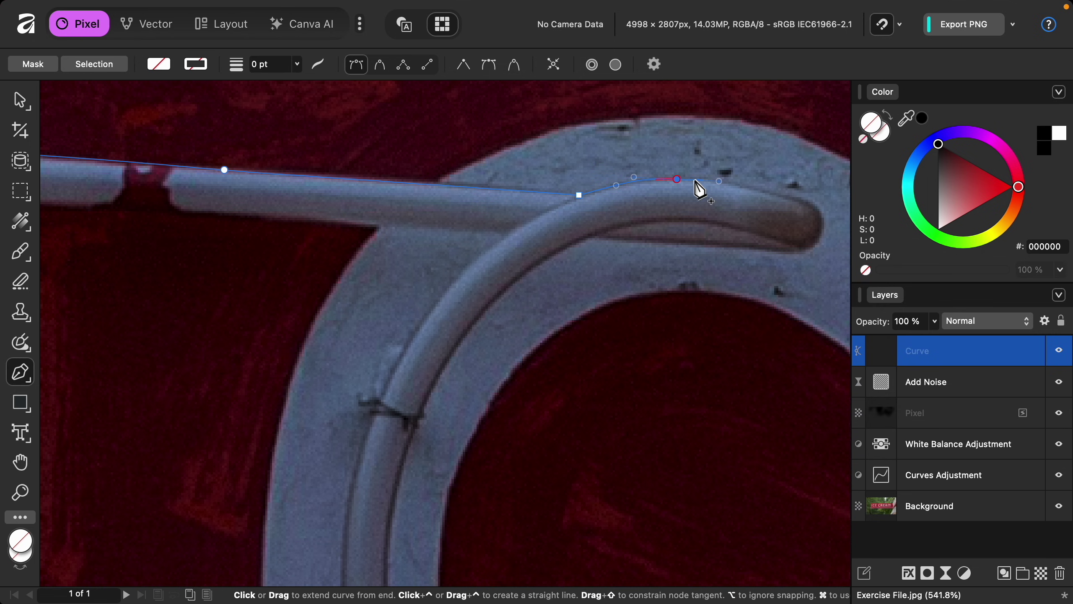
# Step: Trace the curve around the rounded upper end of the C's neon tube and back along its lower edge
pyautogui.hscroll(3, 697, 186)
pyautogui.scroll(-1, 696, 186)
pyautogui.click(735, 184)
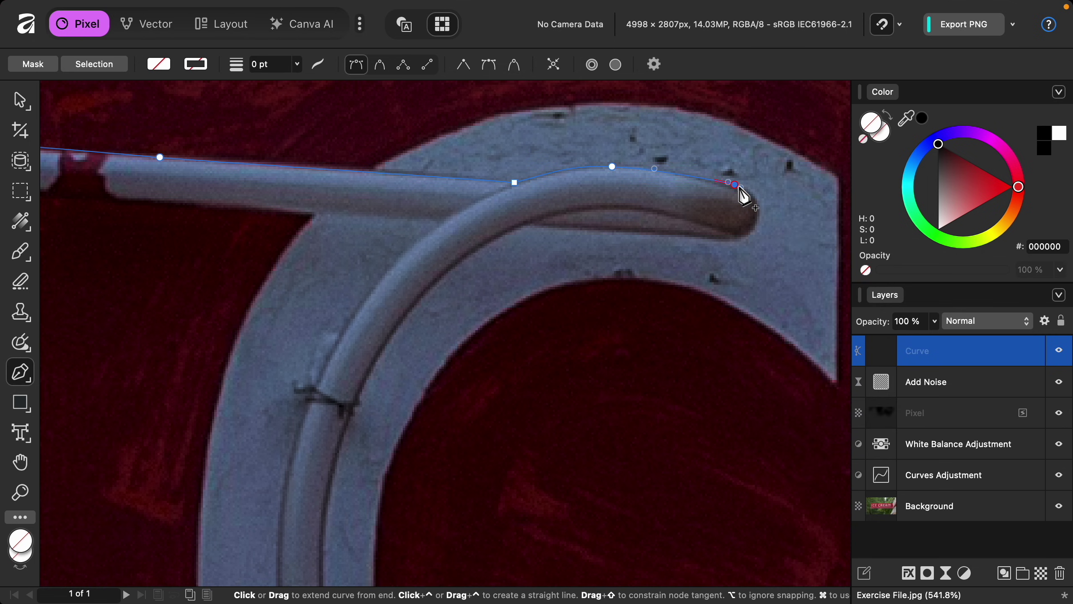
pyautogui.moveTo(755, 223); pyautogui.dragTo(661, 236)
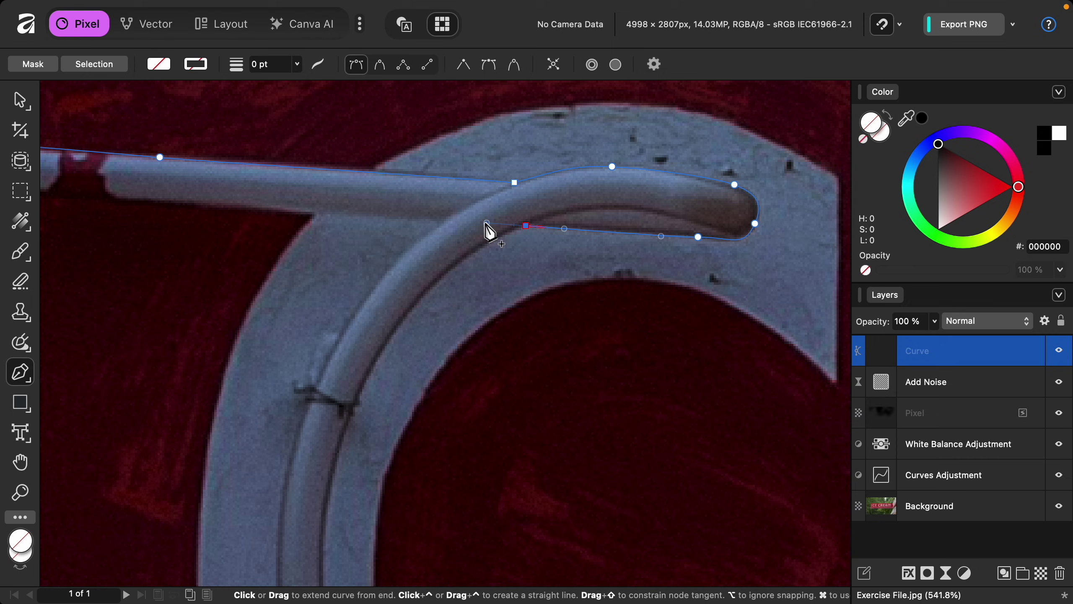
# Step: Add a sharp node under the C's upper tube end and trace its inner edge down around the lower bend
pyautogui.press('alt')
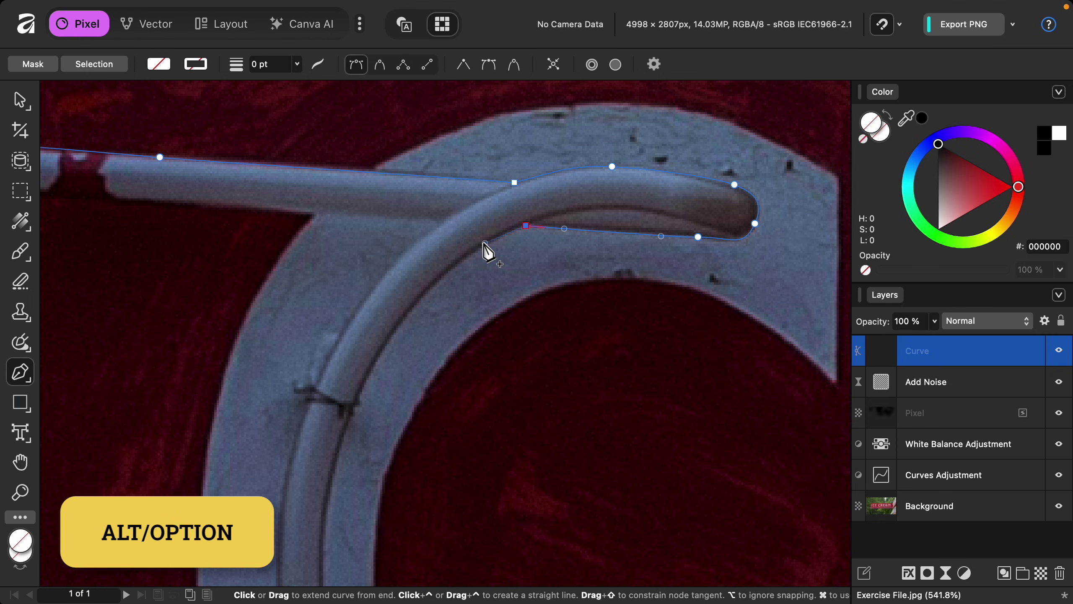
pyautogui.click(485, 243)
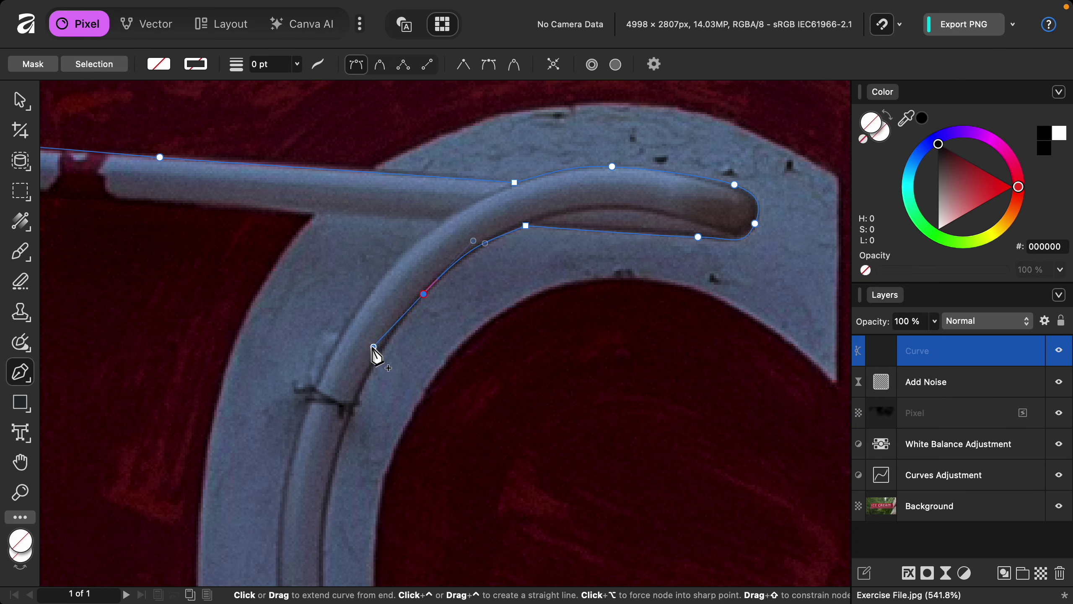
pyautogui.scroll(-10, 371, 355)
pyautogui.click(366, 421)
pyautogui.scroll(-2, 422, 501)
pyautogui.moveTo(422, 468); pyautogui.dragTo(486, 503)
pyautogui.click(582, 505)
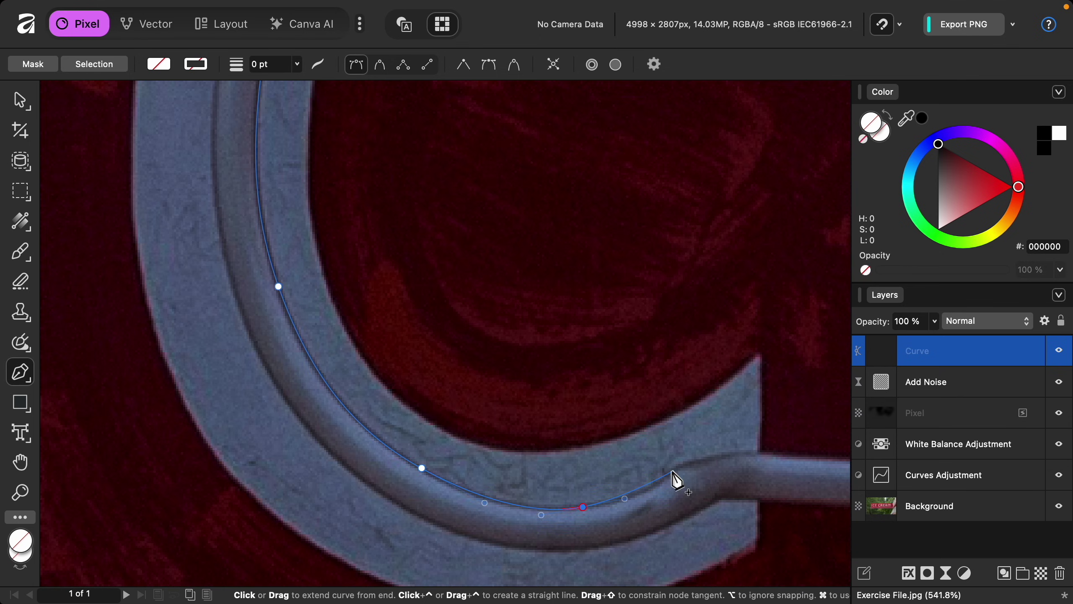
# Step: Continue the curve off the C's lower end and along the upper edge of the connecting tube to the E, with sharp nodes at the junctions
pyautogui.click(673, 470)
pyautogui.click(744, 451)
pyautogui.hscroll(10, 767, 460)
pyautogui.click(540, 440)
pyautogui.click(702, 449)
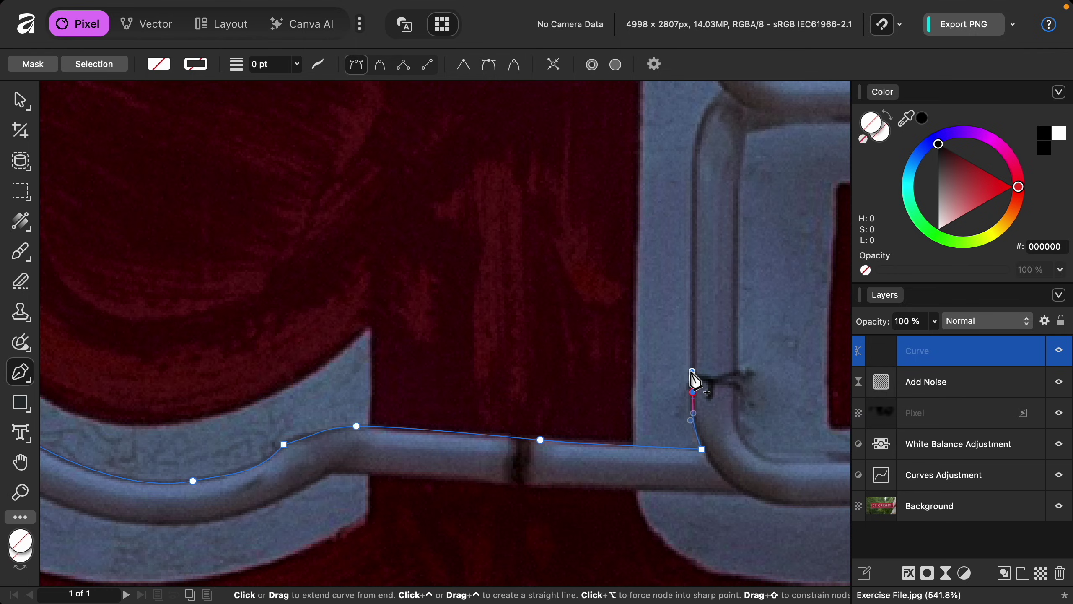
# Step: Trace up the outer edge of the E's stem past its middle notch and undo the misplaced node
pyautogui.click(695, 192)
pyautogui.scroll(5, 718, 204)
pyautogui.click(716, 202)
pyautogui.scroll(5, 697, 254)
pyautogui.press('super+z')
pyautogui.scroll(10, 678, 296)
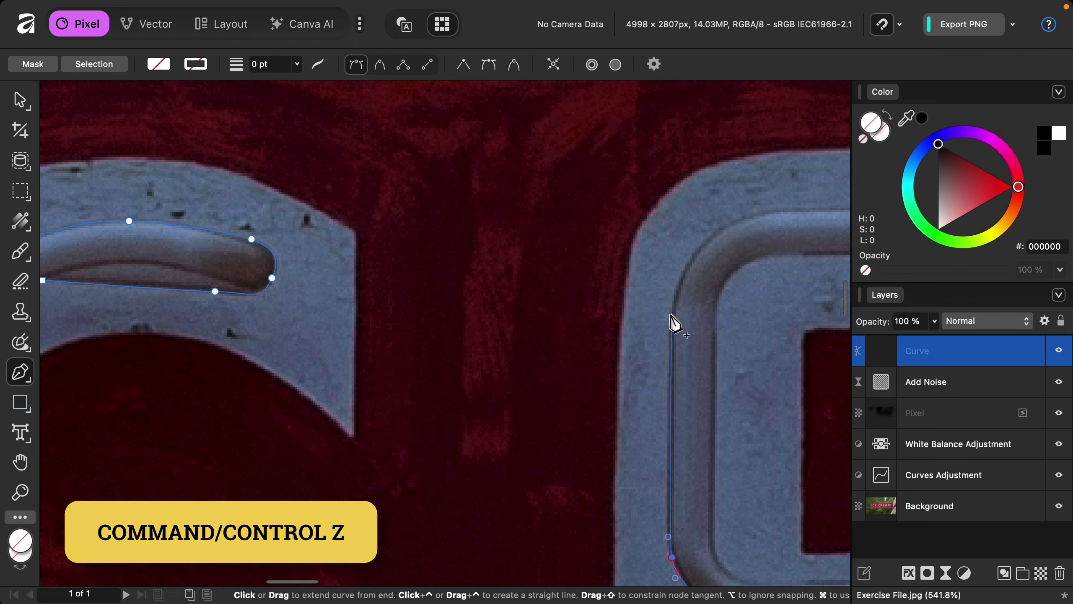
# Step: Trace the curve around the E's upper outer corner, along its top arm and around the rounded tube end
pyautogui.click(675, 307)
pyautogui.click(714, 233)
pyautogui.hscroll(10, 760, 220)
pyautogui.click(760, 208)
pyautogui.click(807, 213)
pyautogui.click(749, 234)
pyautogui.click(734, 265)
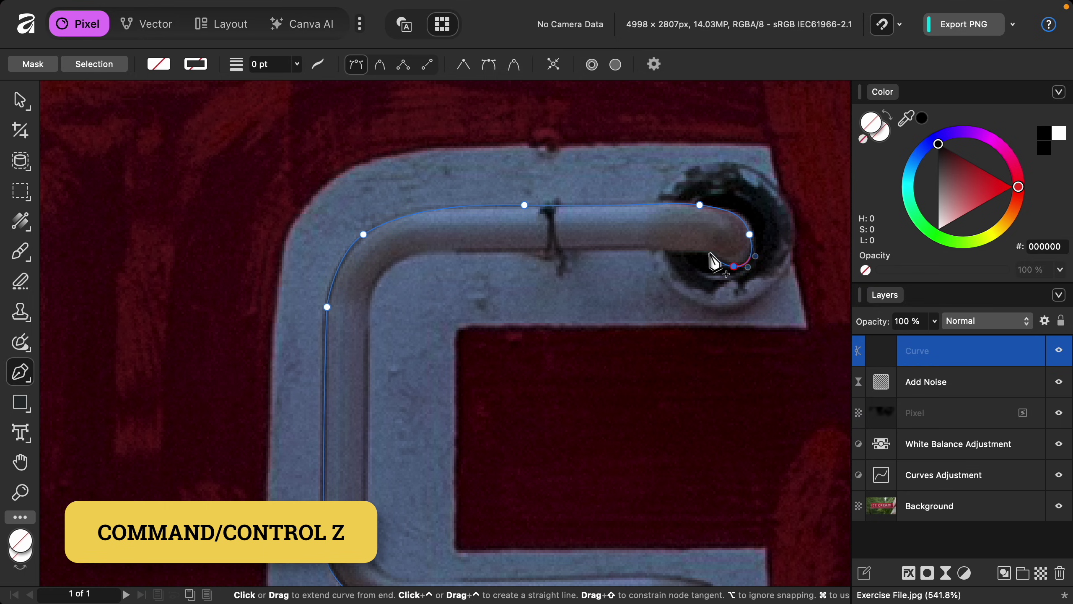
# Step: Bring the curve back along the underside of the E's top arm and down the inner edge of its upper stem
pyautogui.click(711, 254)
pyautogui.click(606, 247)
pyautogui.click(438, 252)
pyautogui.click(376, 279)
pyautogui.scroll(-5, 387, 278)
pyautogui.click(384, 382)
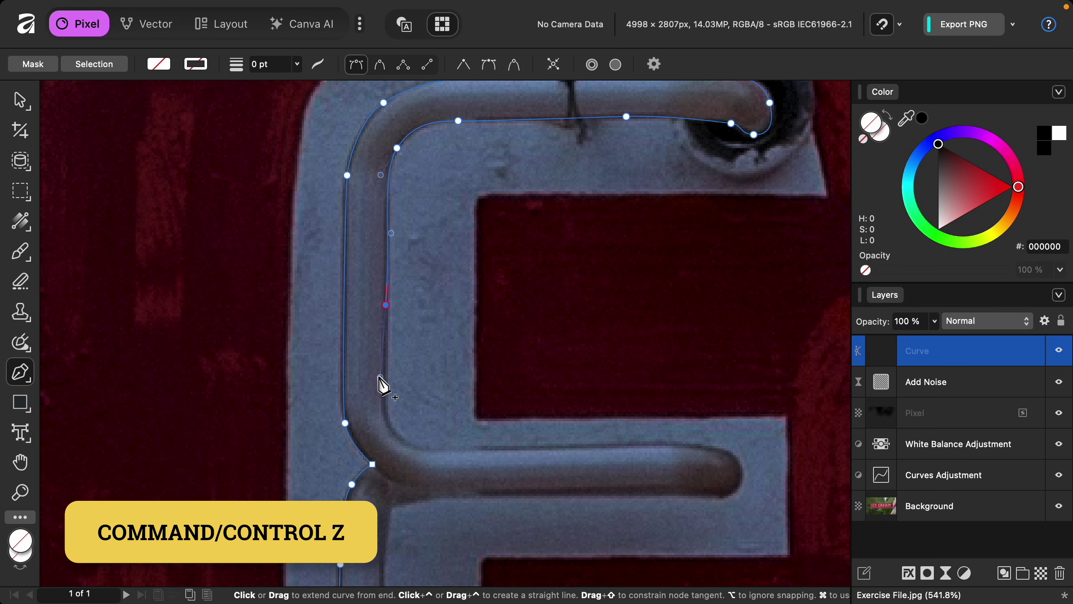
# Step: Trace the curve around the E's middle arm, along its upper edge, rounded end and underside
pyautogui.moveTo(401, 439); pyautogui.dragTo(423, 451)
pyautogui.click(520, 448)
pyautogui.click(682, 446)
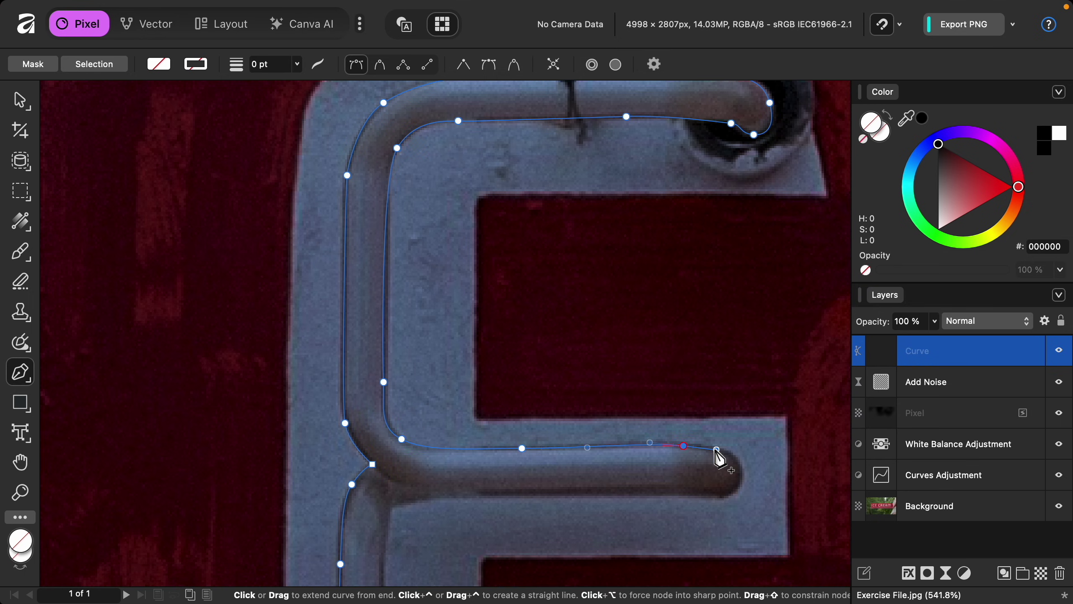
pyautogui.click(744, 468)
pyautogui.click(694, 496)
pyautogui.click(489, 496)
# Step: Curve the path off the E's middle arm and down the inner edge of the lower stem to the bottom corner
pyautogui.scroll(-4, 443, 430)
pyautogui.hscroll(-2, 443, 429)
pyautogui.moveTo(433, 417); pyautogui.dragTo(416, 428)
pyautogui.scroll(-5, 427, 507)
pyautogui.click(428, 425)
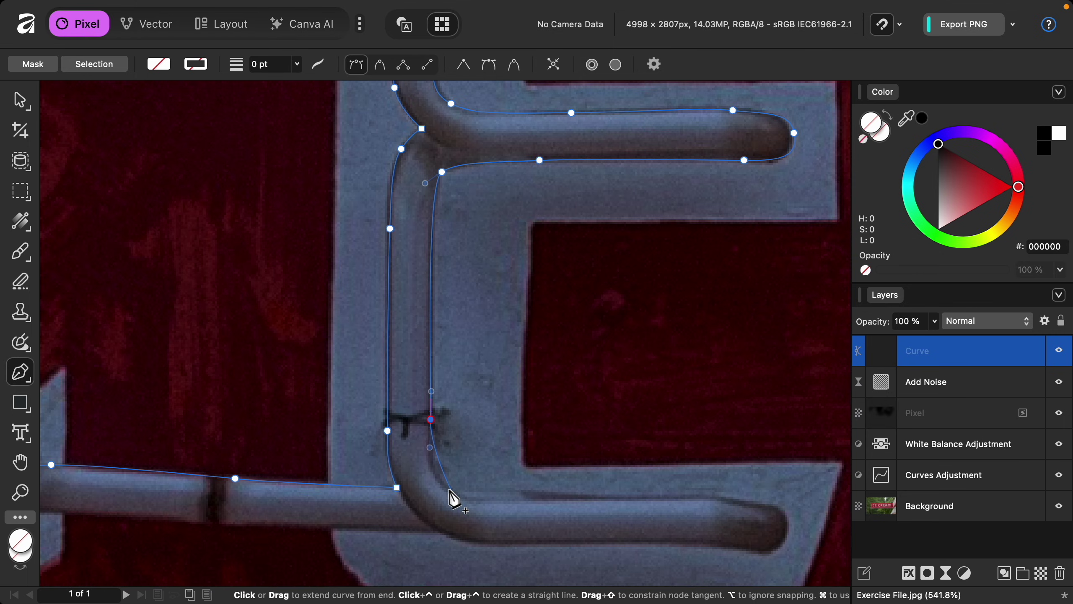
pyautogui.click(448, 497)
# Step: Trace the curve along the upper edge of the E's bottom arm and around its rounded end
pyautogui.click(529, 444)
pyautogui.click(663, 446)
pyautogui.click(729, 456)
pyautogui.click(714, 501)
pyautogui.moveTo(618, 489); pyautogui.dragTo(577, 489)
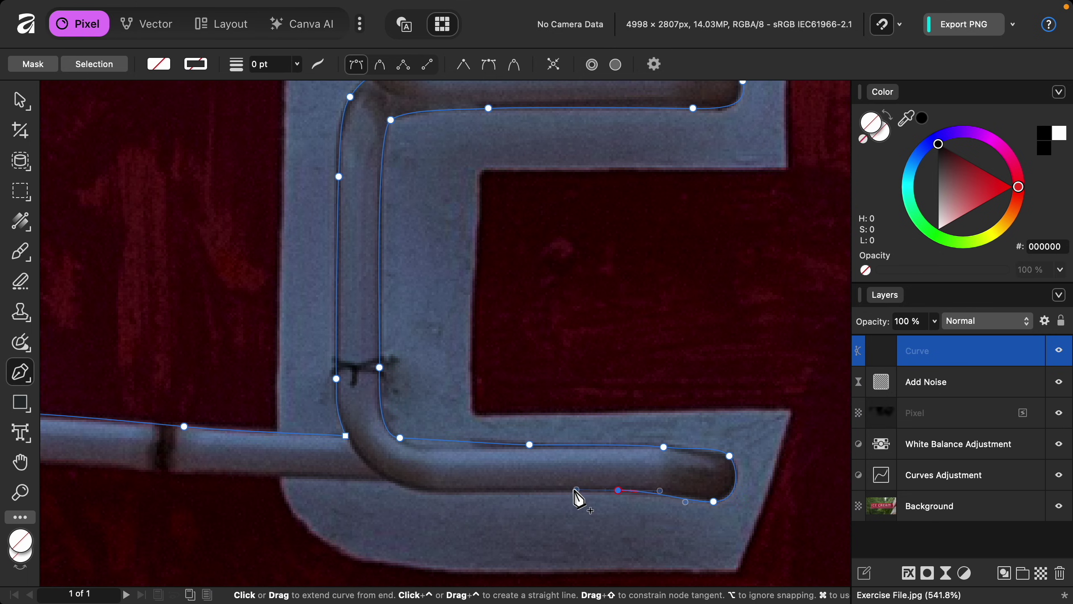
# Step: Continue the curve along the underside of the connecting tube and onto the outer lower edge of the C's tube, with a sharp node between them
pyautogui.click(390, 486)
pyautogui.hscroll(-5, 503, 479)
pyautogui.click(530, 459)
pyautogui.click(360, 450)
pyautogui.hscroll(-3, 359, 451)
pyautogui.moveTo(489, 471); pyautogui.dragTo(447, 477)
pyautogui.click(330, 482)
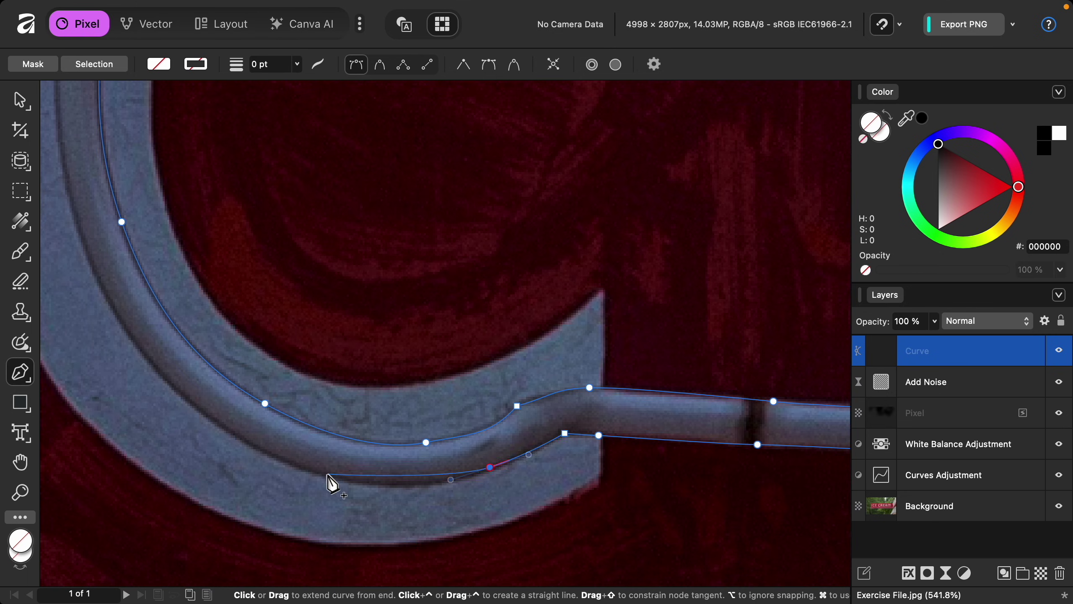
# Step: Trace the outer edge of the C's tube from the lower bend up its side
pyautogui.scroll(2, 314, 448)
pyautogui.hscroll(-3, 314, 448)
pyautogui.click(314, 448)
pyautogui.scroll(3, 296, 380)
pyautogui.click(285, 362)
pyautogui.scroll(4, 296, 296)
pyautogui.click(297, 290)
pyautogui.scroll(3, 321, 288)
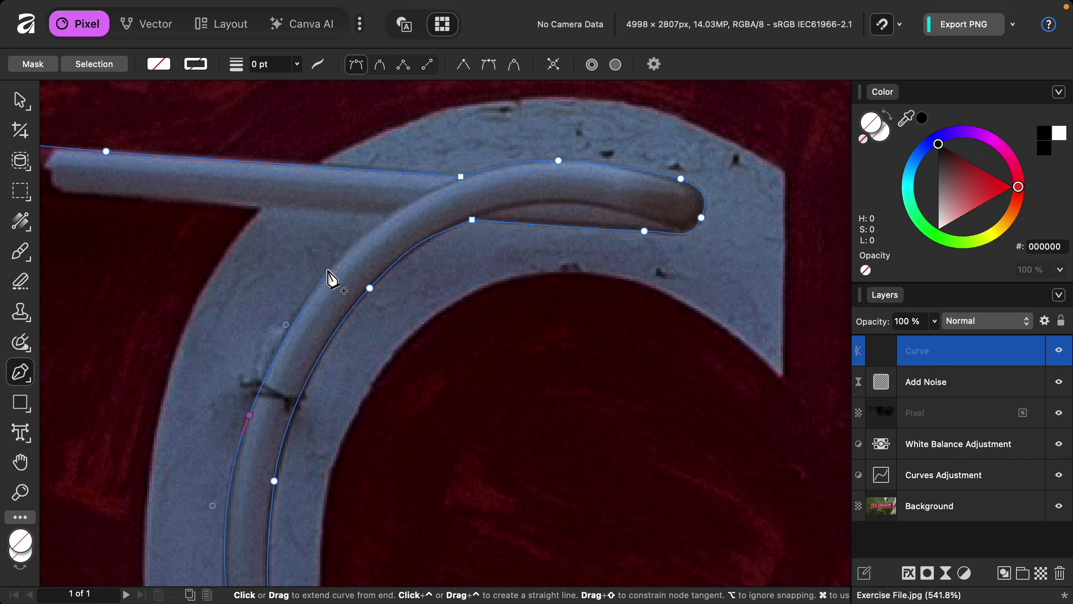
# Step: Finish the C's outer edge and follow the underside of the connecting tube around the I's upper bend
pyautogui.click(395, 218)
pyautogui.hscroll(-3, 423, 228)
pyautogui.moveTo(242, 200); pyautogui.dragTo(197, 198)
pyautogui.click(92, 254)
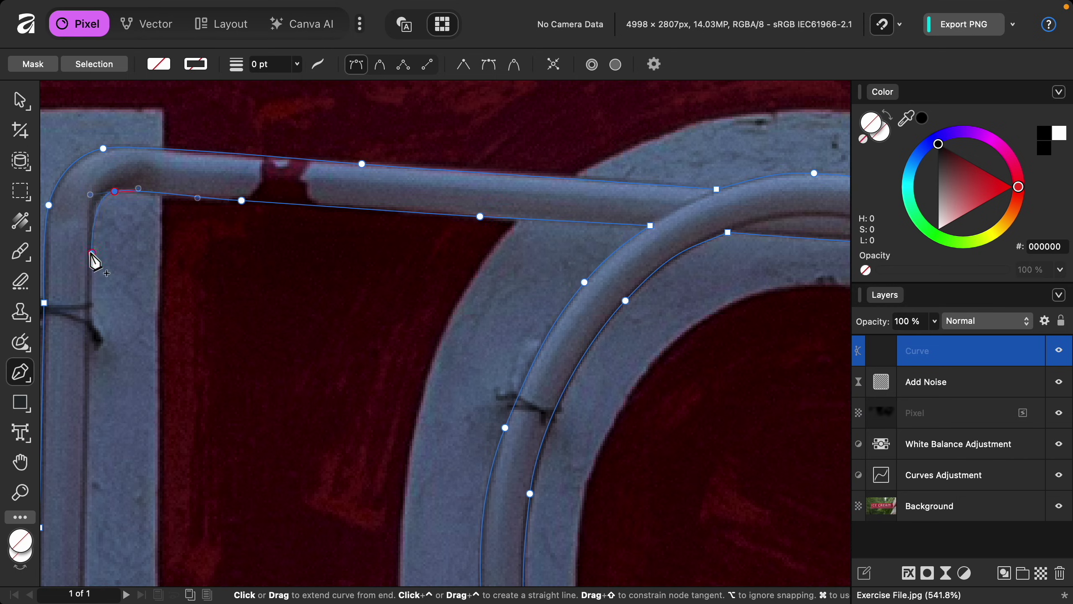
# Step: Close the curve down the inner edge of the I's tube and fill the finished ICE outline with white (FFFFFF)
pyautogui.scroll(-5, 127, 339)
pyautogui.click(144, 424)
pyautogui.scroll(-1, 139, 423)
pyautogui.click(146, 521)
pyautogui.click(130, 545)
pyautogui.scroll(-5, 135, 541)
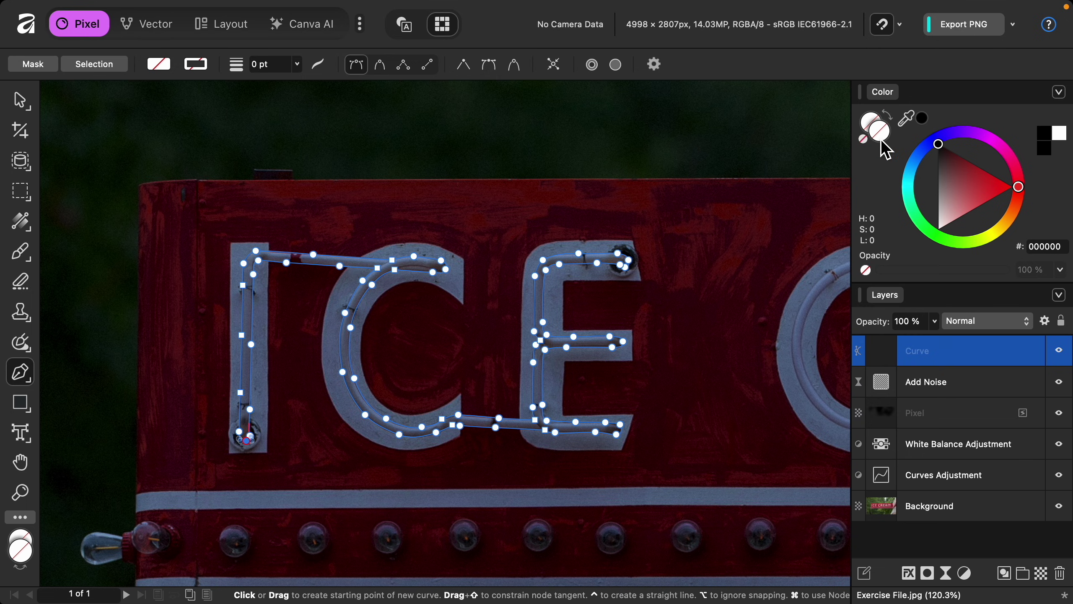
pyautogui.moveTo(946, 156); pyautogui.dragTo(936, 253)
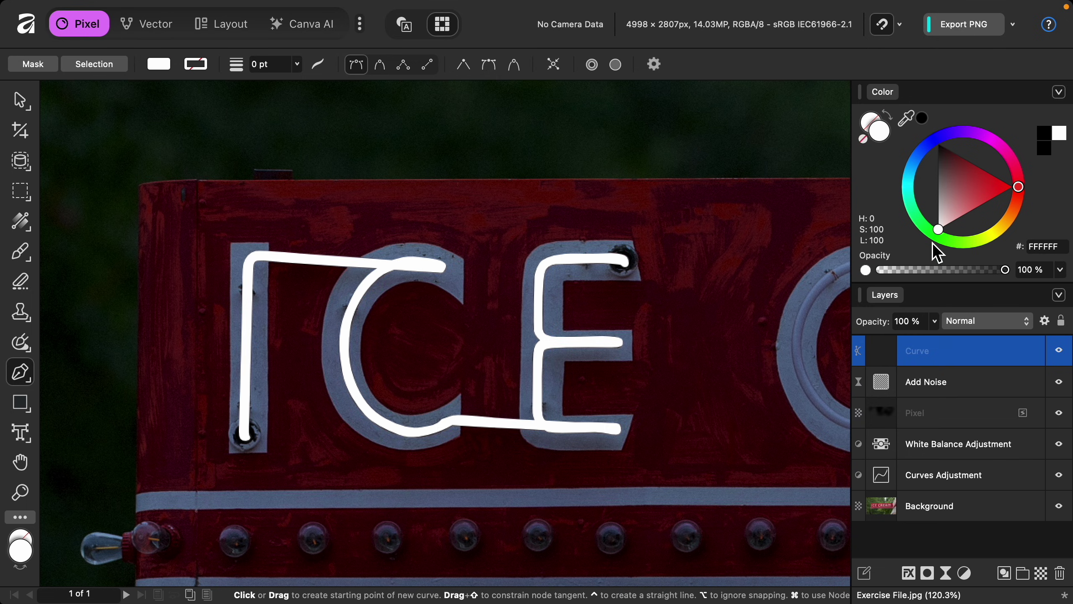
# Step: Start a new curve at the upper tube end of the C in CREAM and set its fill to none
pyautogui.hscroll(10, 794, 311)
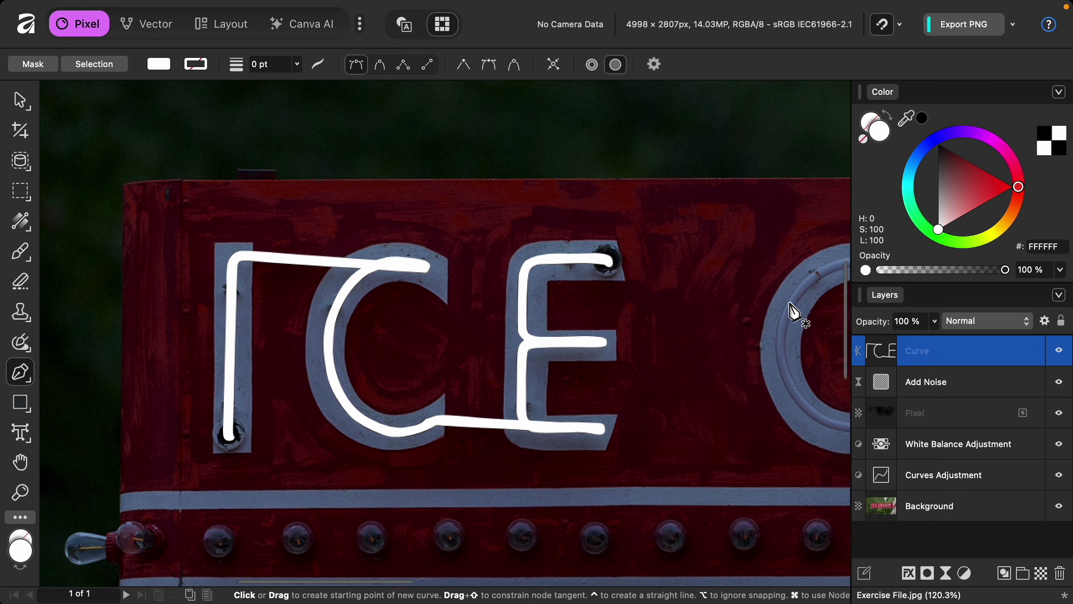
pyautogui.scroll(5, 666, 277)
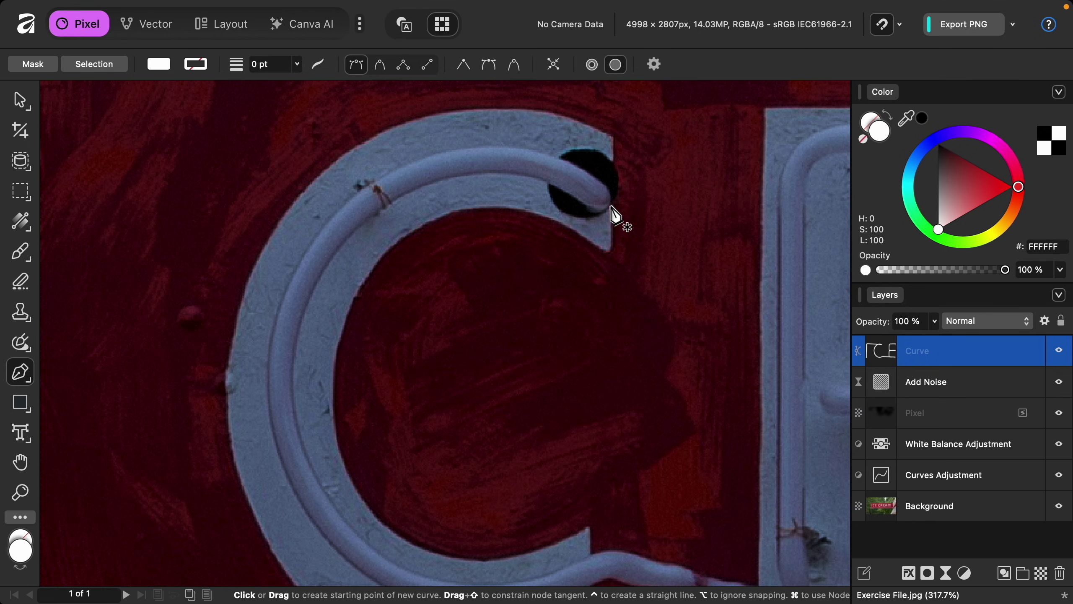
pyautogui.moveTo(609, 205); pyautogui.dragTo(559, 187)
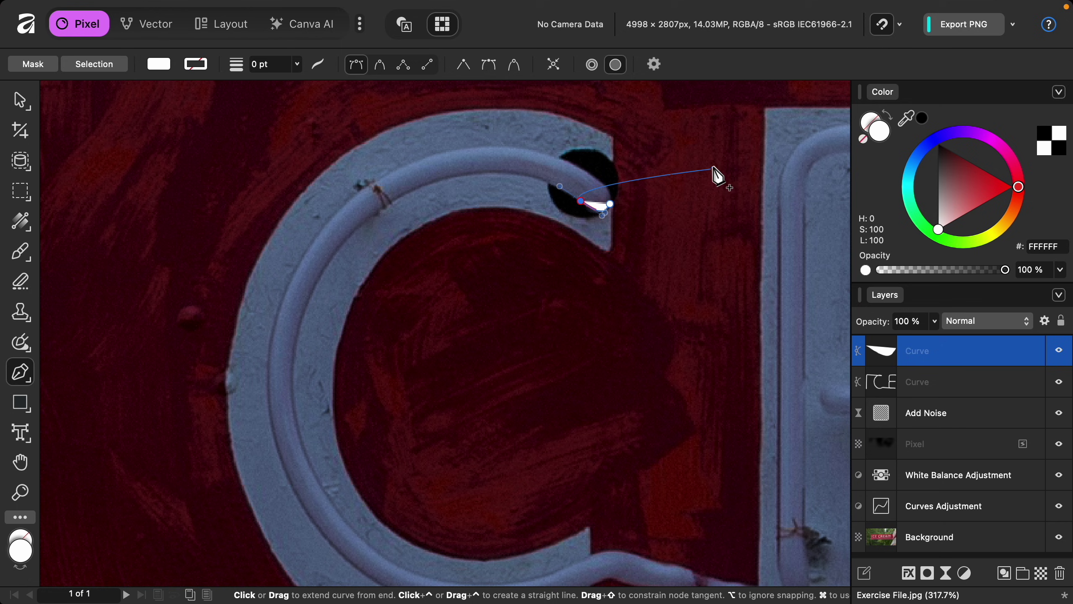
pyautogui.click(864, 141)
# Step: Trace the inner edge of the C's neon tube in CREAM from its upper end down its side
pyautogui.scroll(5, 520, 194)
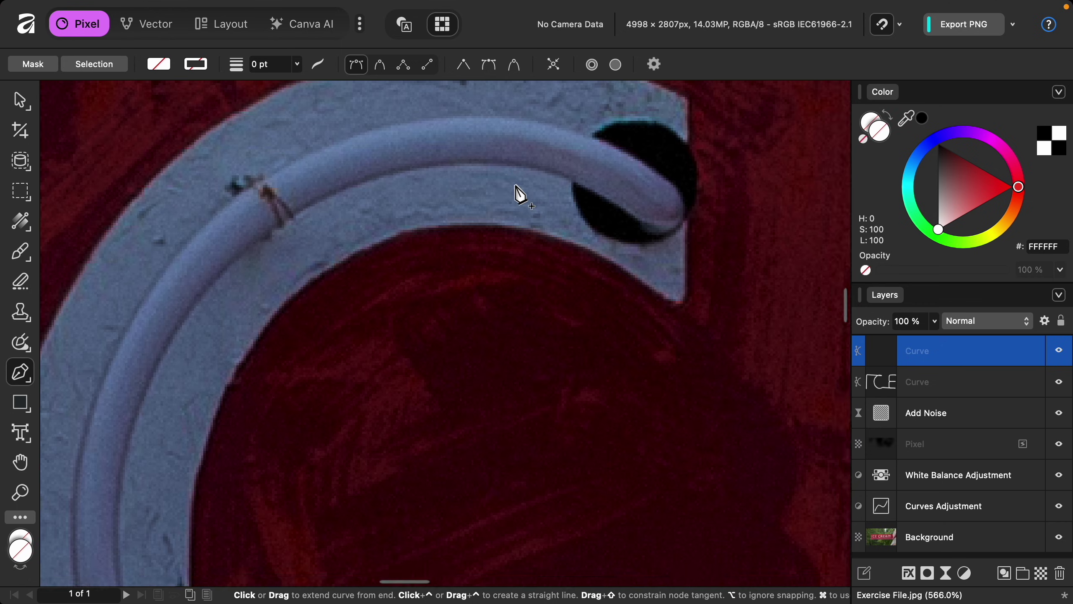
pyautogui.click(375, 203)
pyautogui.scroll(-5, 225, 311)
pyautogui.moveTo(236, 293); pyautogui.dragTo(217, 383)
pyautogui.scroll(-5, 249, 372)
pyautogui.moveTo(307, 353); pyautogui.dragTo(350, 396)
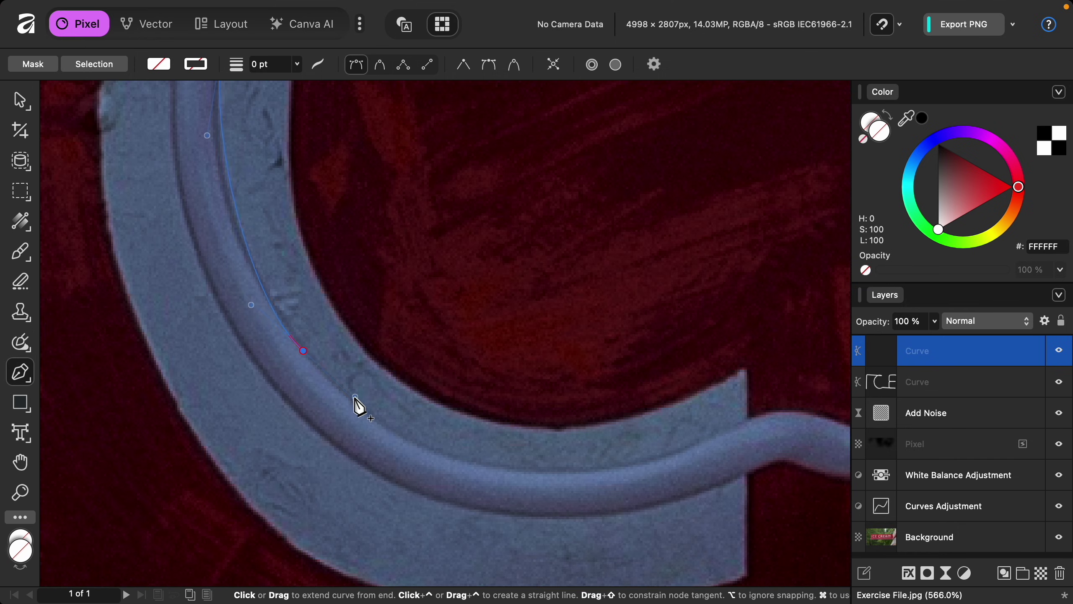
# Step: Trace around the C's inner lower bend and along the upper edge of the tube connecting it to the R
pyautogui.moveTo(549, 476); pyautogui.dragTo(670, 470)
pyautogui.hscroll(3, 672, 474)
pyautogui.moveTo(575, 432); pyautogui.dragTo(606, 418)
pyautogui.click(646, 403)
pyautogui.hscroll(5, 655, 412)
pyautogui.click(628, 408)
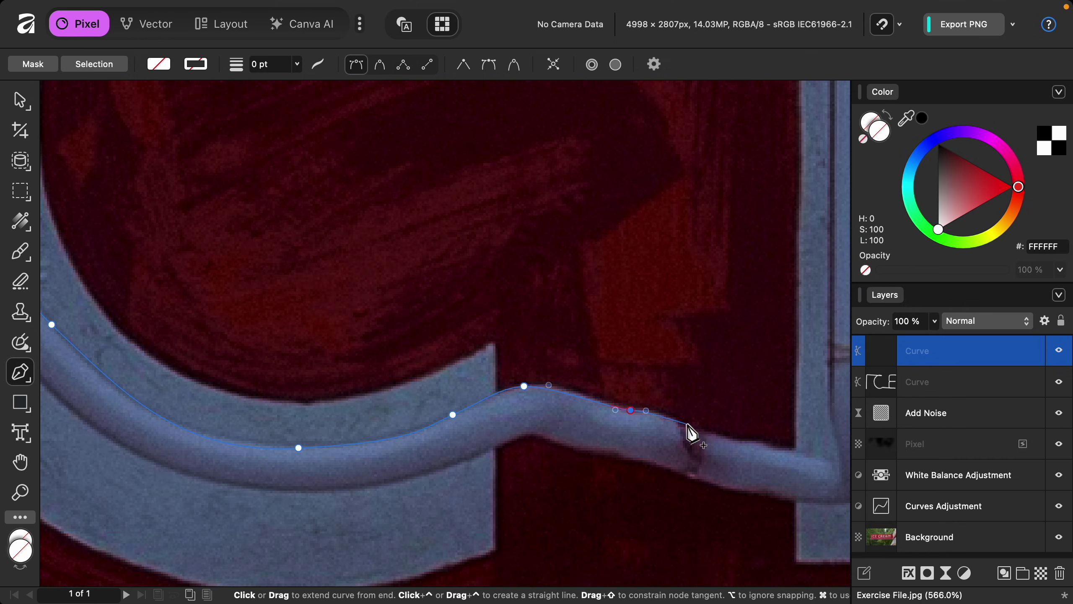
pyautogui.click(687, 428)
# Step: Add a sharp node at the R's base and trace up the outer edge of its stem and around the upper corner
pyautogui.hscroll(1, 798, 459)
pyautogui.hscroll(5, 798, 460)
pyautogui.hscroll(1, 798, 460)
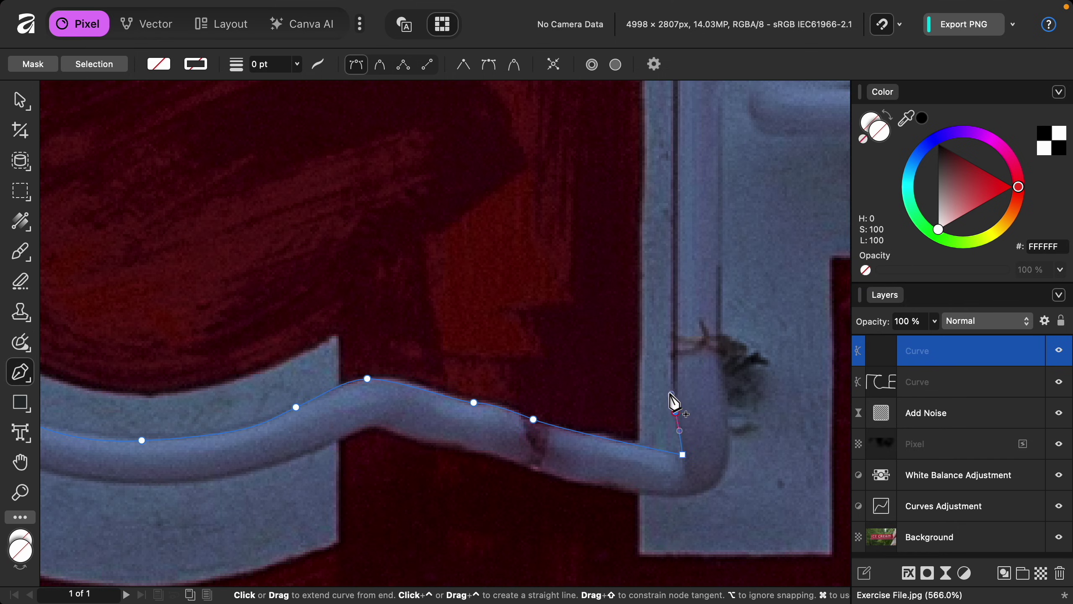
pyautogui.scroll(5, 676, 402)
pyautogui.click(674, 296)
pyautogui.scroll(2, 675, 296)
pyautogui.click(674, 224)
pyautogui.scroll(2, 675, 230)
pyautogui.hscroll(3, 676, 231)
pyautogui.click(696, 191)
pyautogui.hscroll(5, 697, 198)
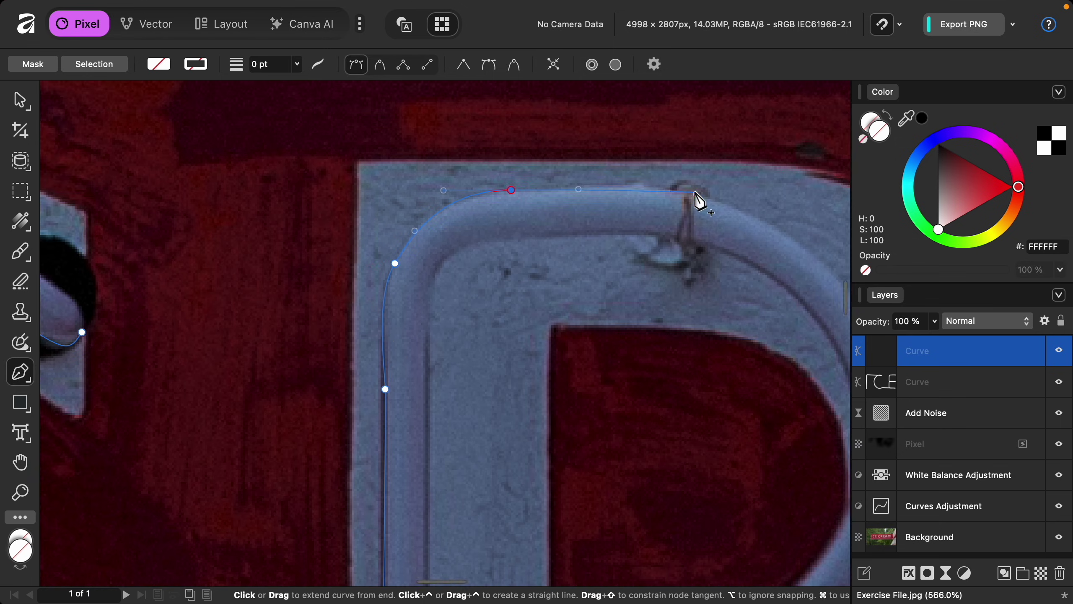
# Step: Trace the outer edge of the R's bowl from the top around to where the leg begins
pyautogui.hscroll(3, 685, 192)
pyautogui.click(686, 190)
pyautogui.scroll(-3, 718, 253)
pyautogui.moveTo(716, 277); pyautogui.dragTo(716, 347)
pyautogui.moveTo(669, 438); pyautogui.dragTo(635, 478)
pyautogui.scroll(-3, 633, 480)
pyautogui.hscroll(-1, 634, 480)
pyautogui.moveTo(638, 403); pyautogui.dragTo(592, 428)
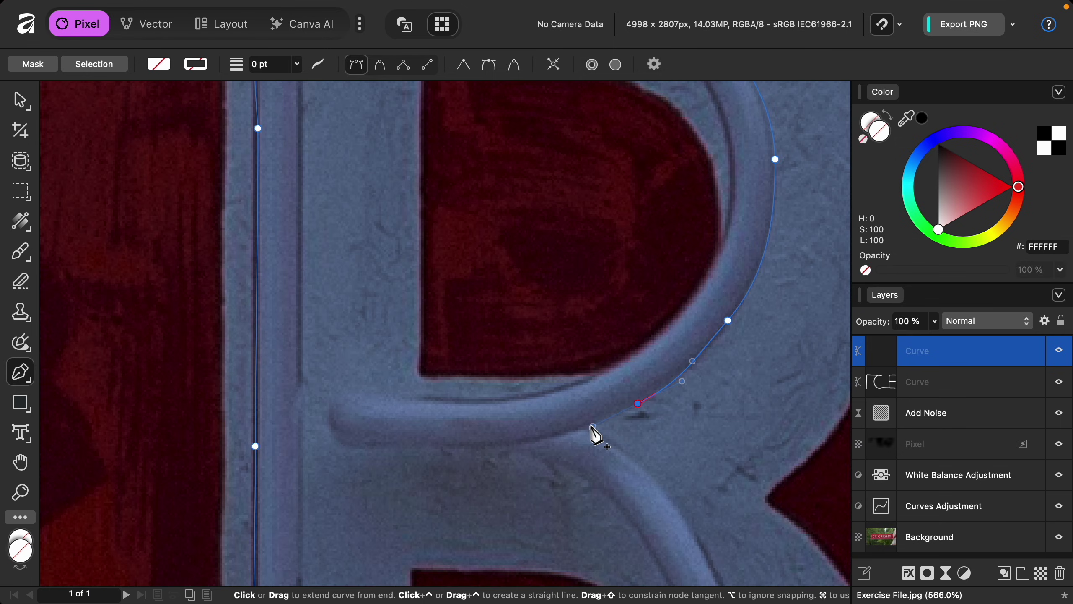
# Step: Trace down the outer edge of the R's leg and along the upper edge of the connecting tube to the E of CREAM
pyautogui.scroll(-6, 689, 498)
pyautogui.click(666, 393)
pyautogui.hscroll(4, 633, 448)
pyautogui.click(608, 443)
pyautogui.hscroll(3, 642, 447)
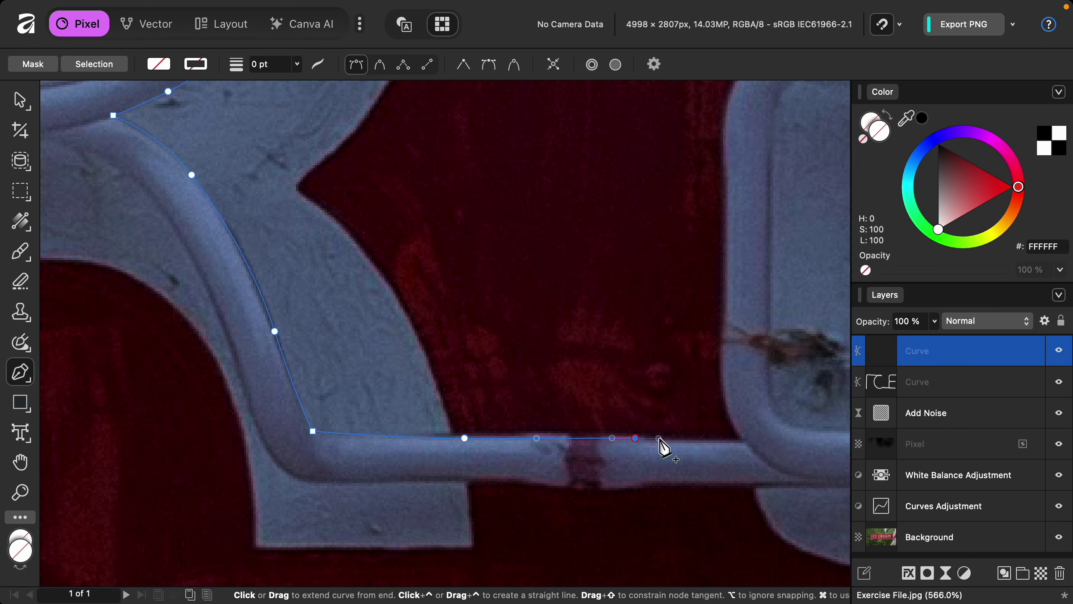
pyautogui.click(635, 438)
pyautogui.click(746, 440)
pyautogui.click(726, 400)
# Step: Trace up the outer edge of the E's stem in CREAM, along its top arm and onto the rounded end
pyautogui.scroll(5, 718, 339)
pyautogui.scroll(5, 693, 245)
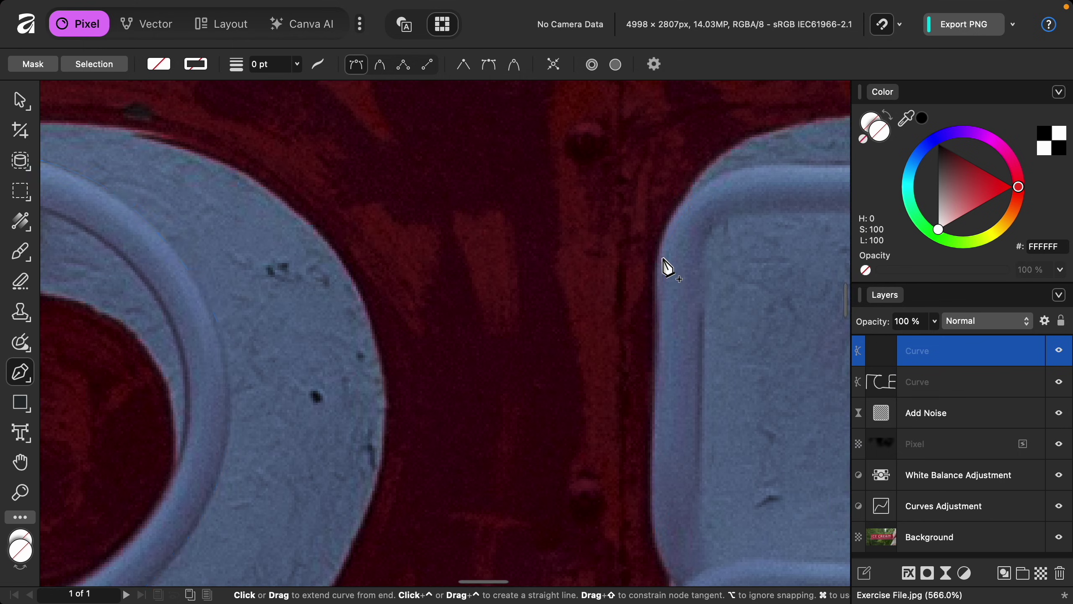
pyautogui.hscroll(2, 697, 224)
pyautogui.hscroll(10, 730, 184)
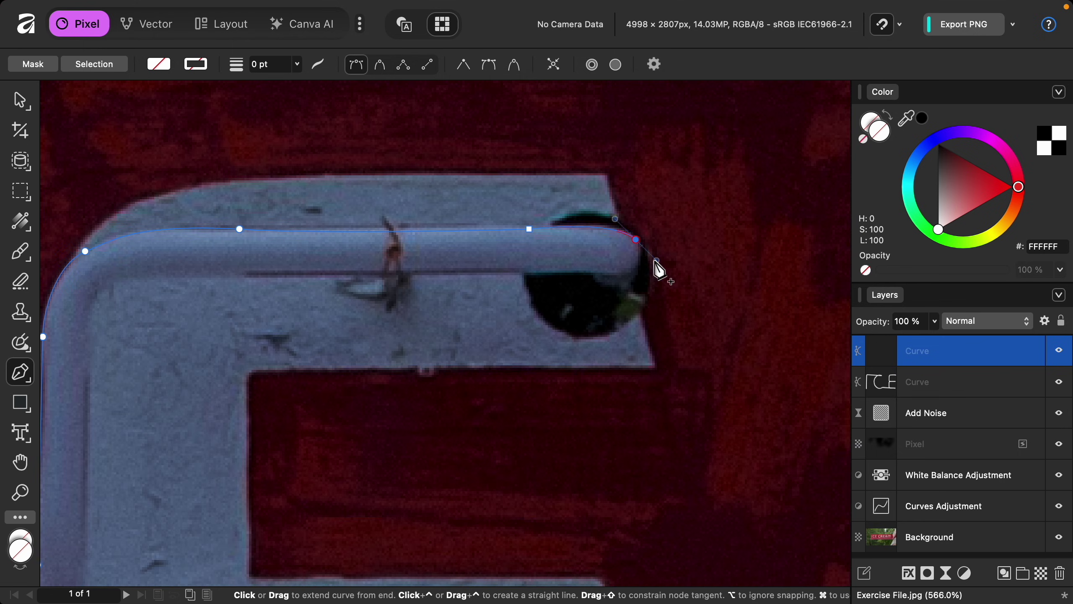
# Step: Return the curve along the underside of the E's top arm and around the inner corner onto the stem
pyautogui.moveTo(616, 275); pyautogui.dragTo(594, 275)
pyautogui.click(443, 272)
pyautogui.hscroll(-6, 446, 132)
pyautogui.click(465, 268)
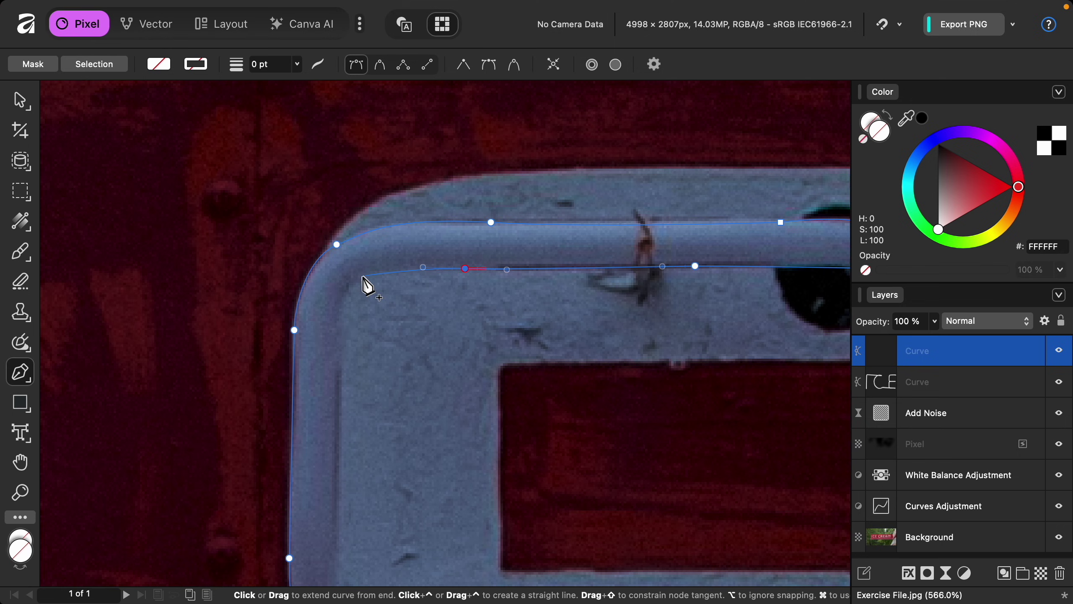
pyautogui.click(365, 275)
pyautogui.moveTo(339, 403); pyautogui.dragTo(339, 421)
# Step: Trace down the inner edge of the E's upper stem, along the middle arm's upper edge and around its rounded end
pyautogui.scroll(-10, 336, 499)
pyautogui.click(330, 360)
pyautogui.click(368, 381)
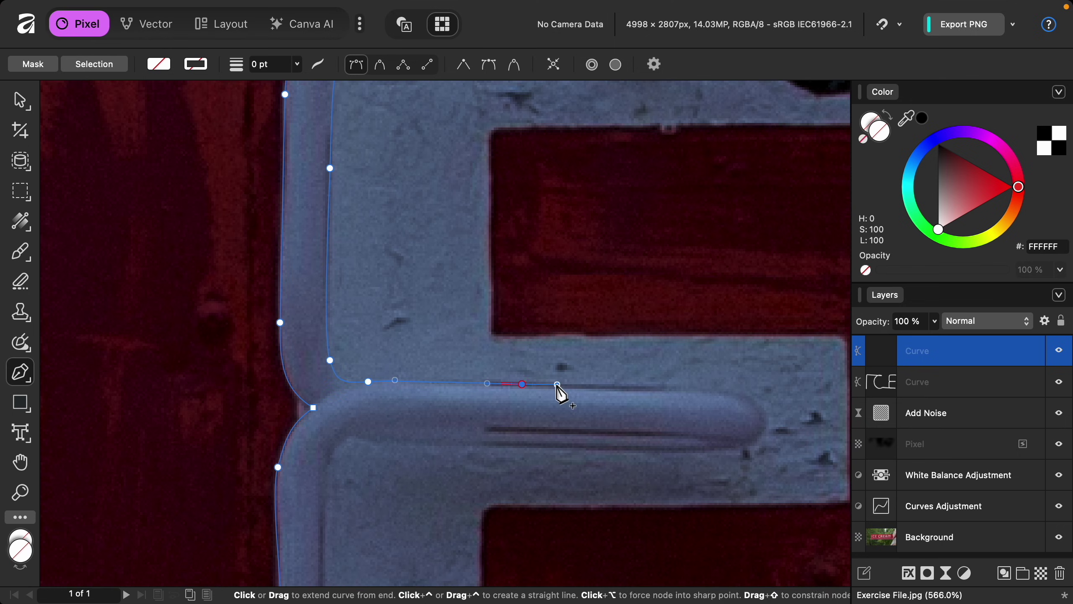
pyautogui.click(522, 384)
pyautogui.click(719, 392)
pyautogui.moveTo(767, 426); pyautogui.dragTo(765, 435)
# Step: Return the curve along the underside of the E's middle arm, with a sharp node at the inner corner, onto the lower stem
pyautogui.click(660, 450)
pyautogui.click(420, 444)
pyautogui.click(356, 435)
pyautogui.click(323, 489)
# Step: Trace down the inner edge of the E's lower stem and around the bottom arm's rounded end
pyautogui.scroll(-10, 319, 469)
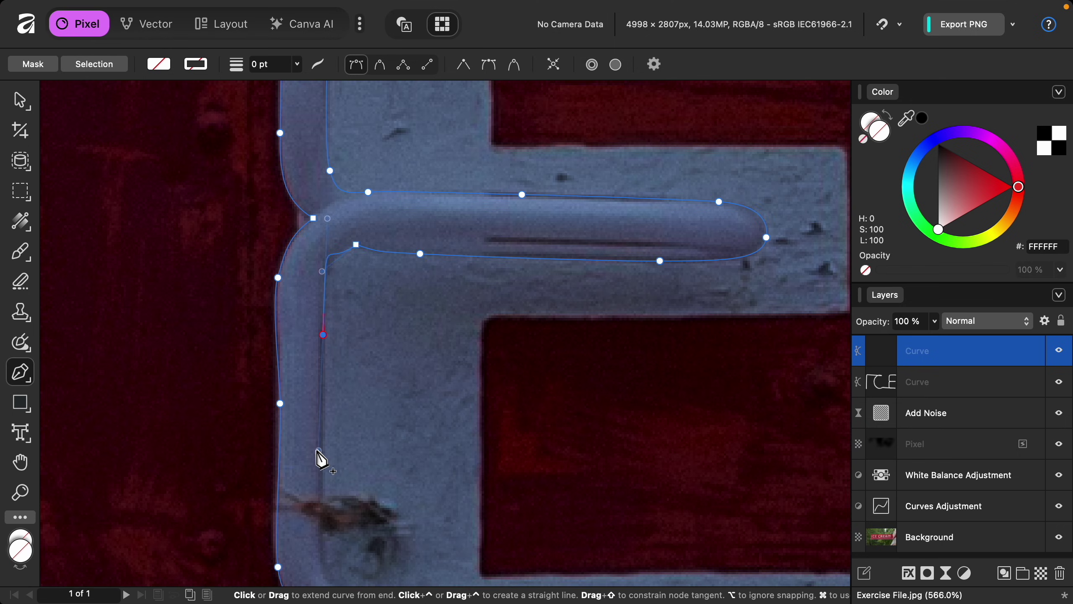
pyautogui.click(325, 469)
pyautogui.scroll(-5, 452, 509)
pyautogui.click(718, 487)
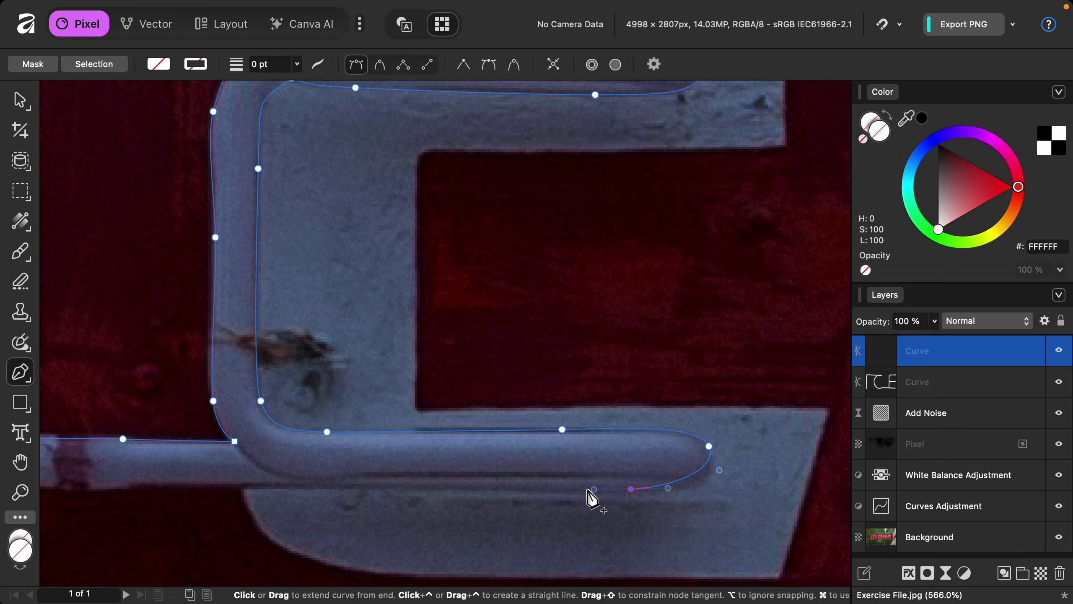
# Step: Continue the curve back along the underside of the E's bottom arm and connecting tube, then around the R's inner edges
pyautogui.press('Escape')
pyautogui.hscroll(-10, 322, 496)
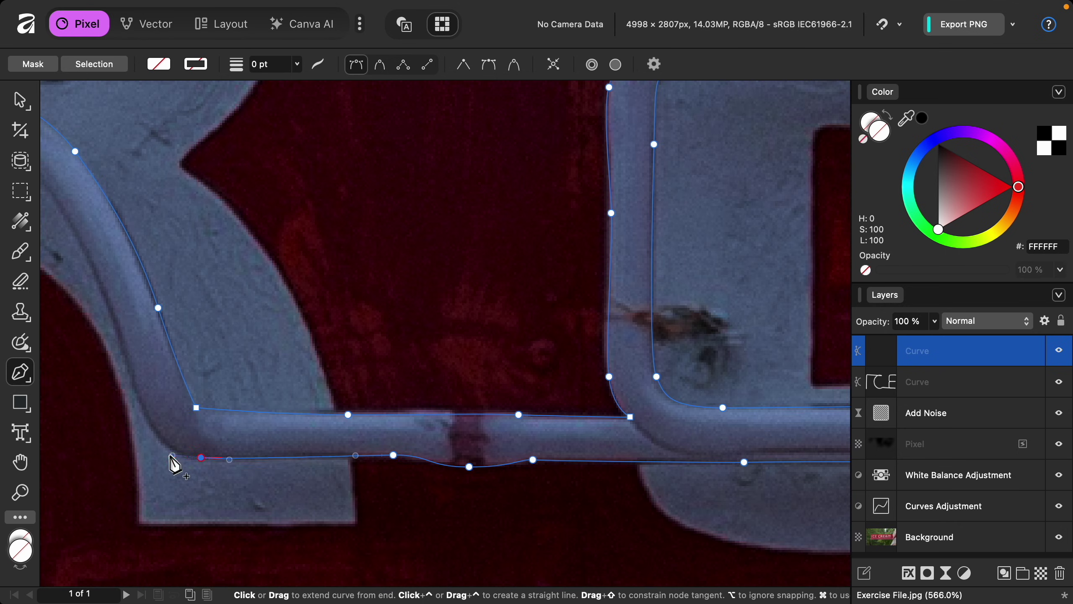
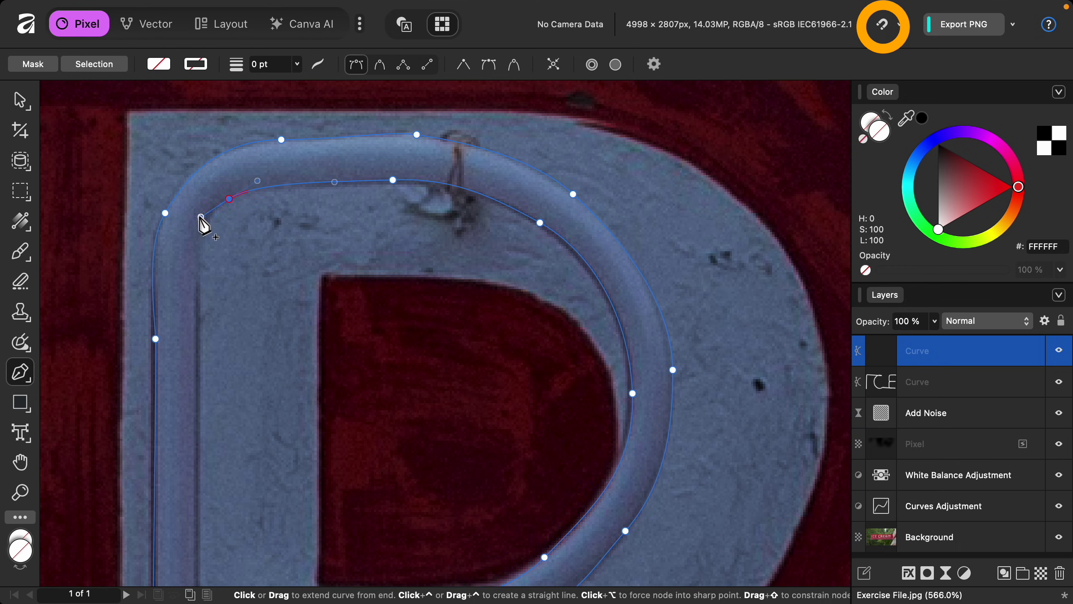
# Step: Trace down the inner edge of the R's stem, around its base and along the underside of the tube leading to the C
pyautogui.scroll(-7, 208, 253)
pyautogui.click(215, 348)
pyautogui.scroll(-5, 220, 355)
pyautogui.click(180, 467)
pyautogui.hscroll(5, 254, 427)
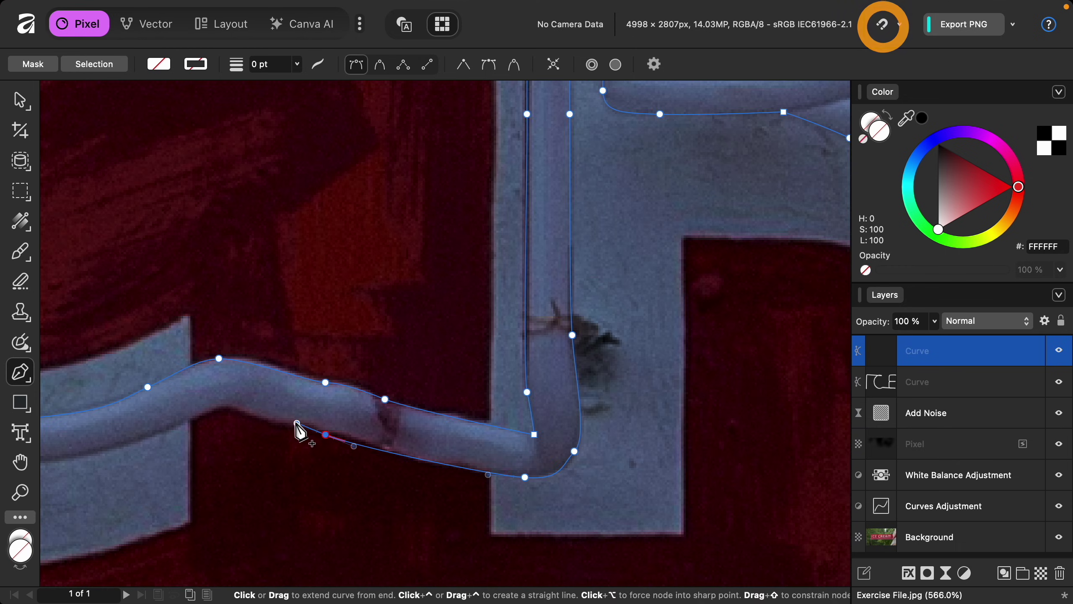
# Step: Finish the CRE outline along the C's outer tube edge, close it and fill it white (FFFFFF)
pyautogui.hscroll(-3, 270, 423)
pyautogui.scroll(10, 115, 364)
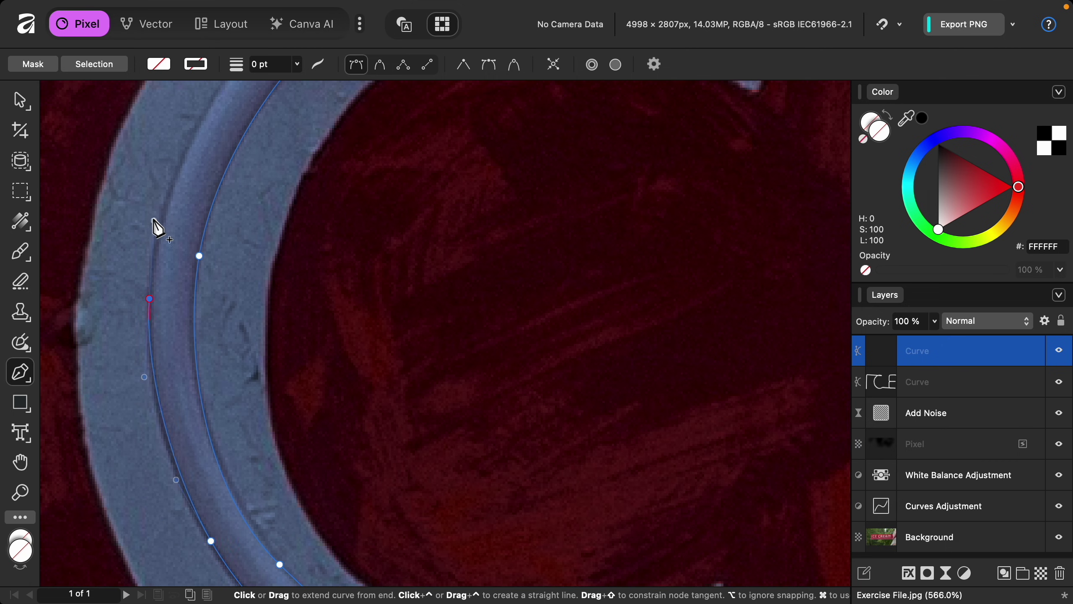
pyautogui.scroll(-15, 568, 115)
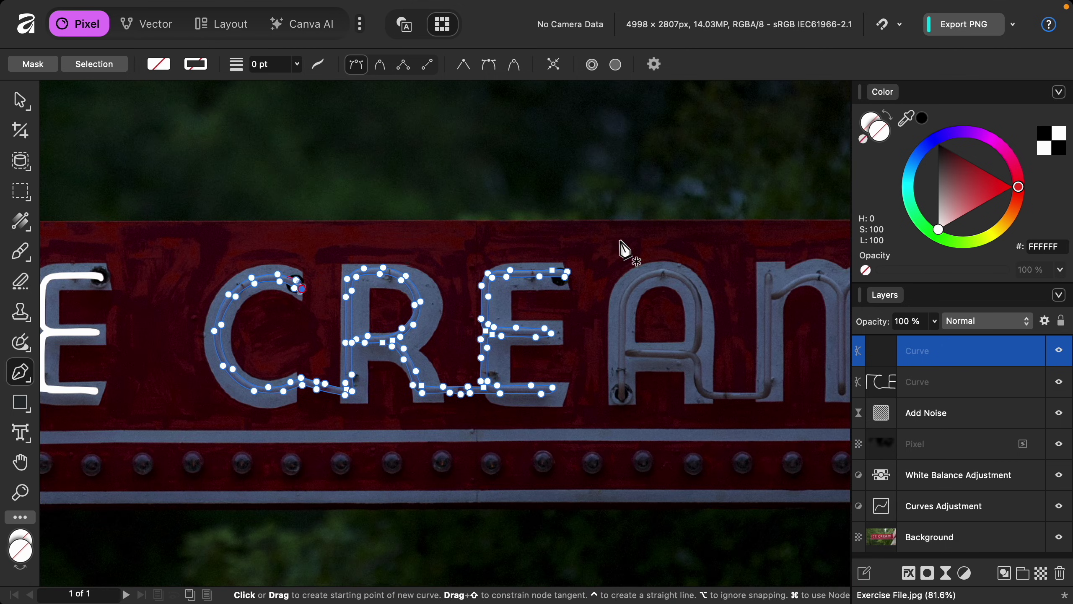
pyautogui.click(940, 237)
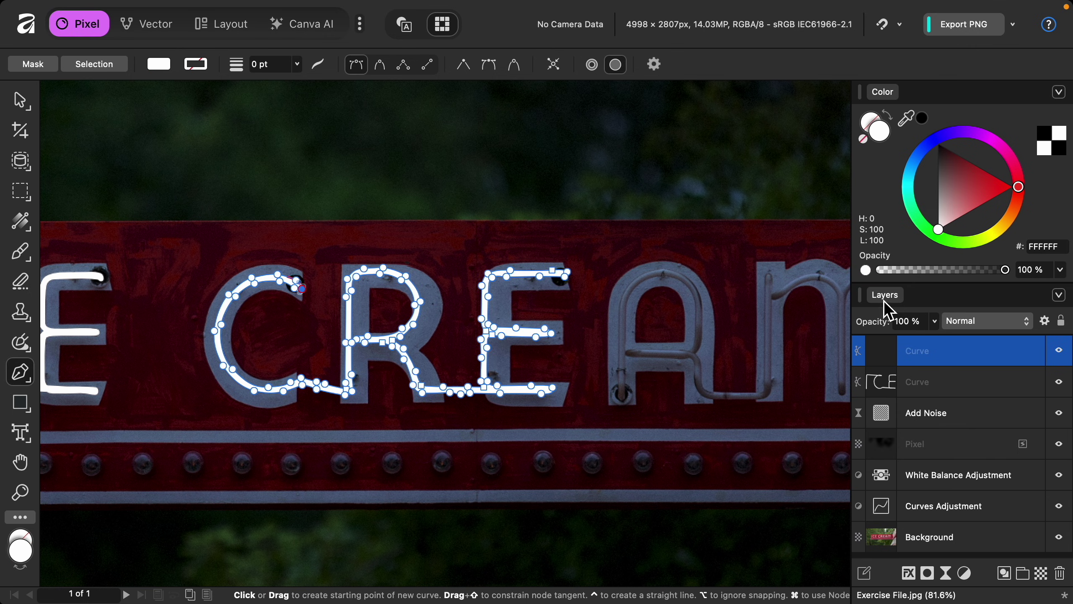
# Step: Start a new Pen curve at the base of the A's left stem tube and remove its fill
pyautogui.scroll(6, 694, 372)
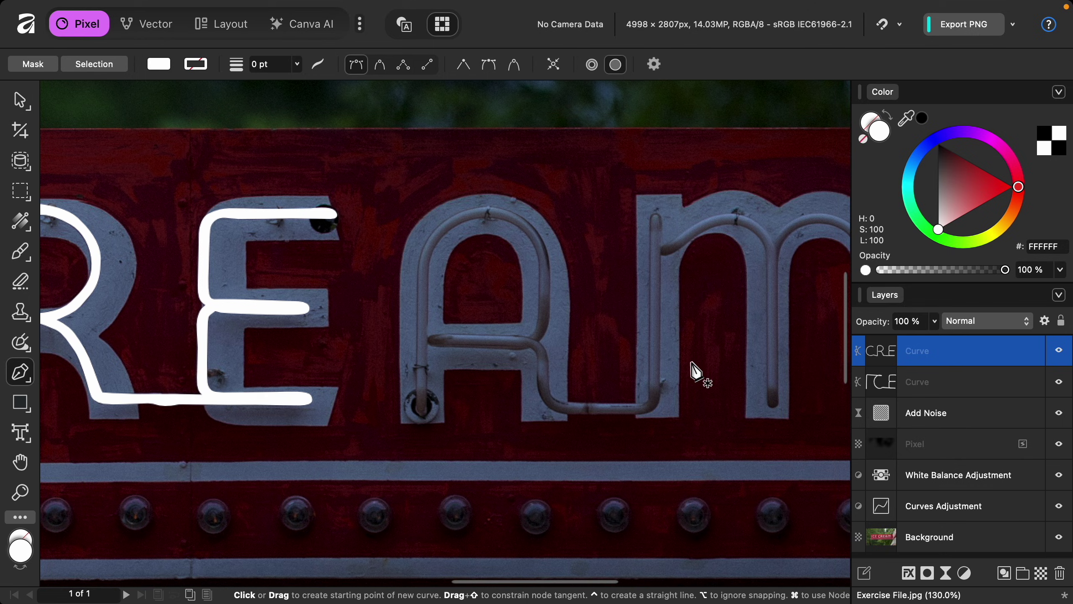
pyautogui.scroll(8, 426, 409)
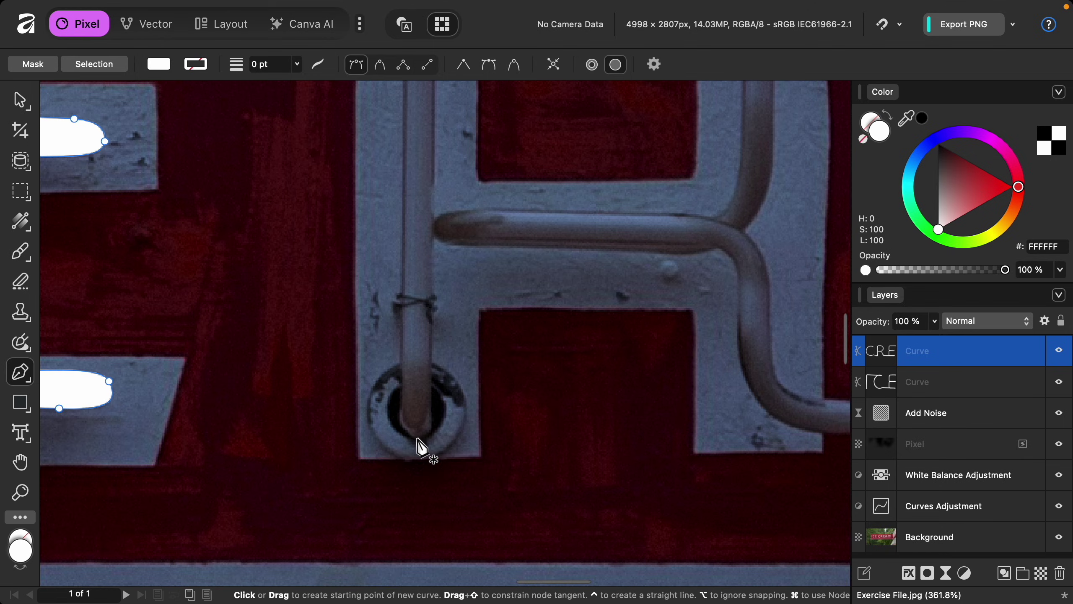
pyautogui.moveTo(398, 437); pyautogui.dragTo(398, 437)
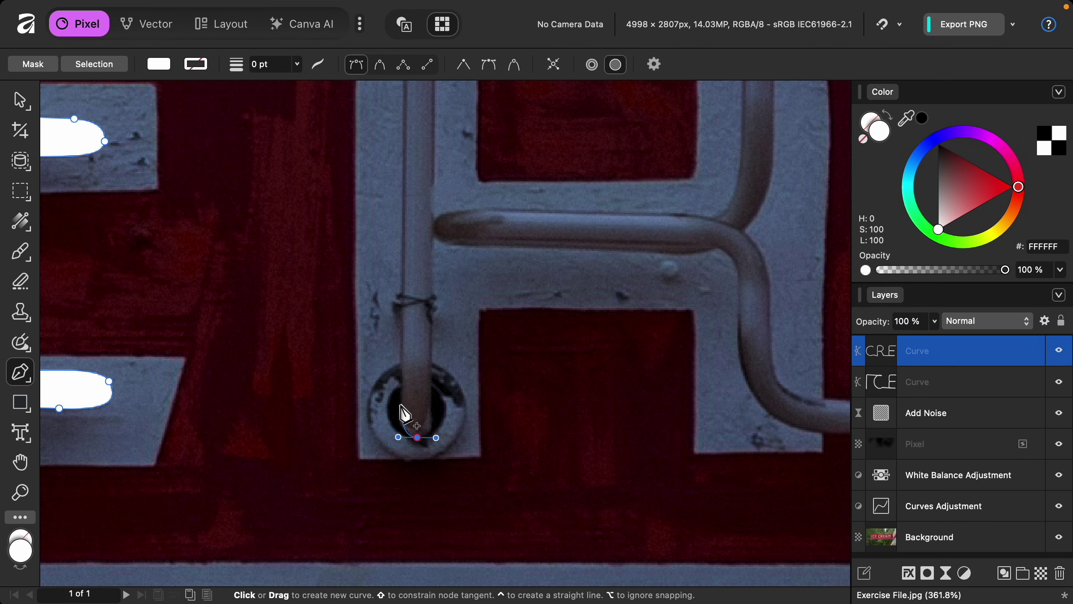
pyautogui.click(403, 389)
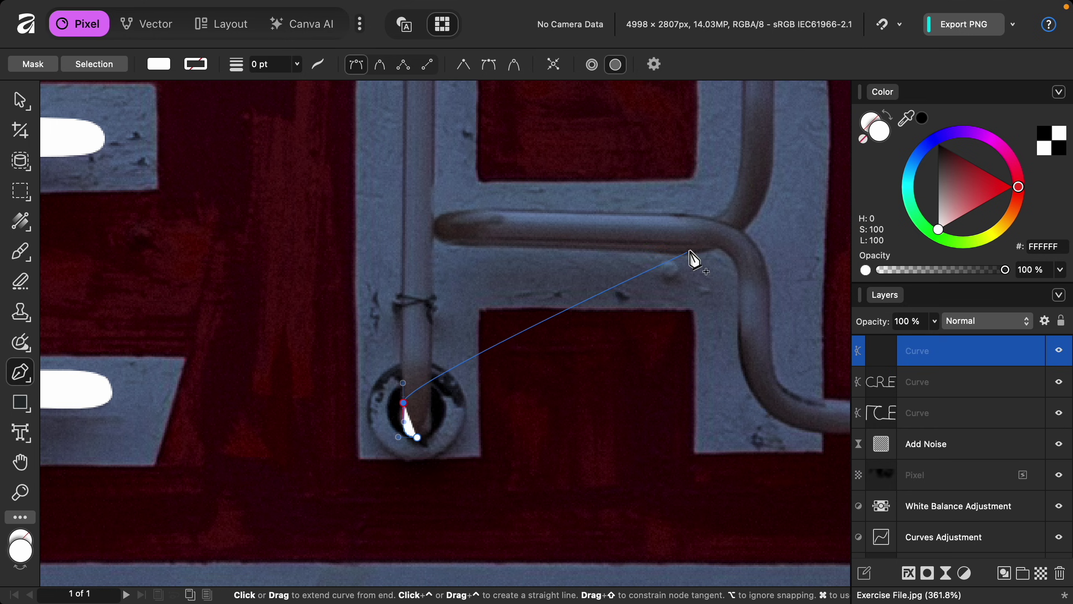
pyautogui.click(865, 143)
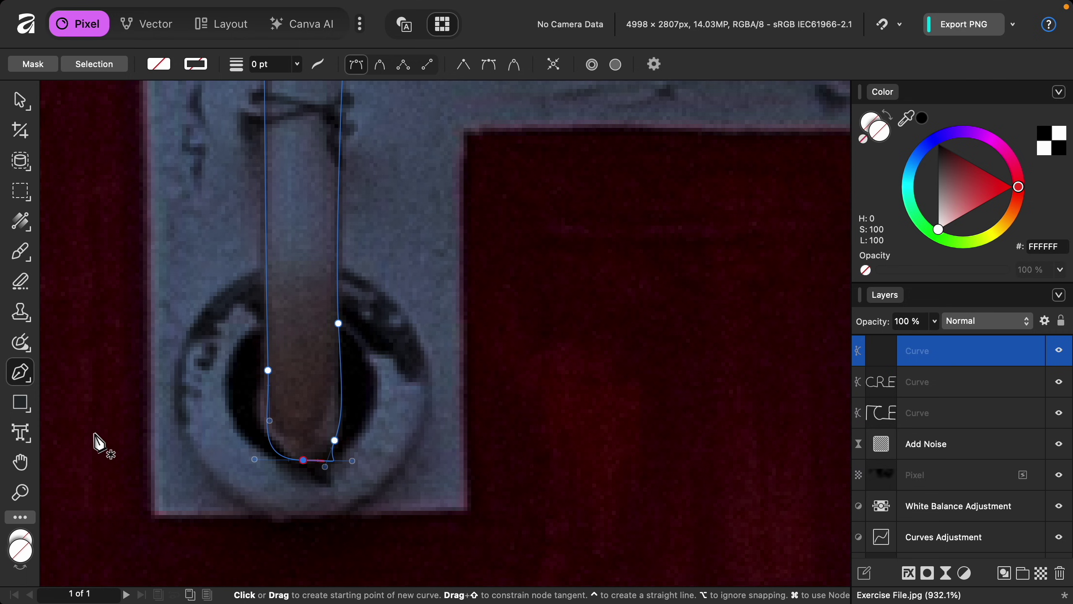
# Step: With the Node Tool, adjust the handles at the base of the A's left stem so the curve follows the tube's rounded end
pyautogui.click(34, 384)
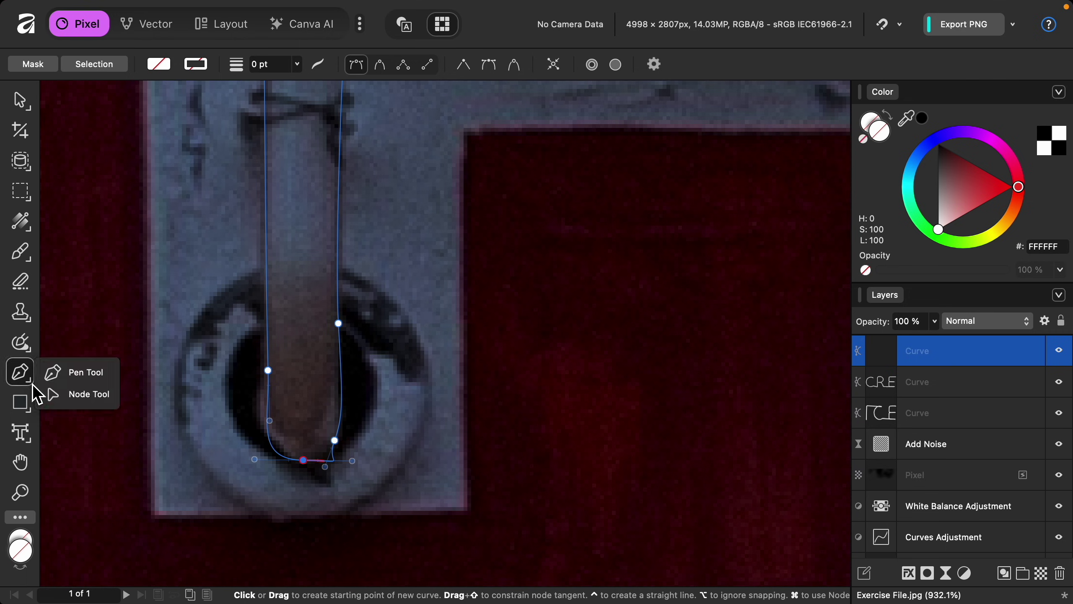
pyautogui.click(111, 409)
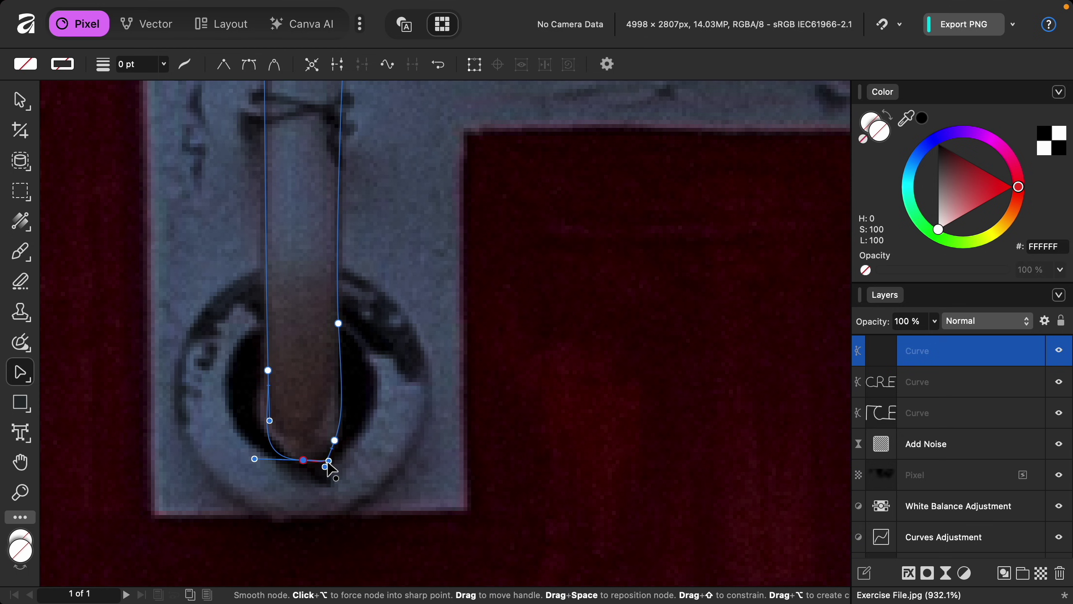
pyautogui.moveTo(328, 462); pyautogui.dragTo(333, 455)
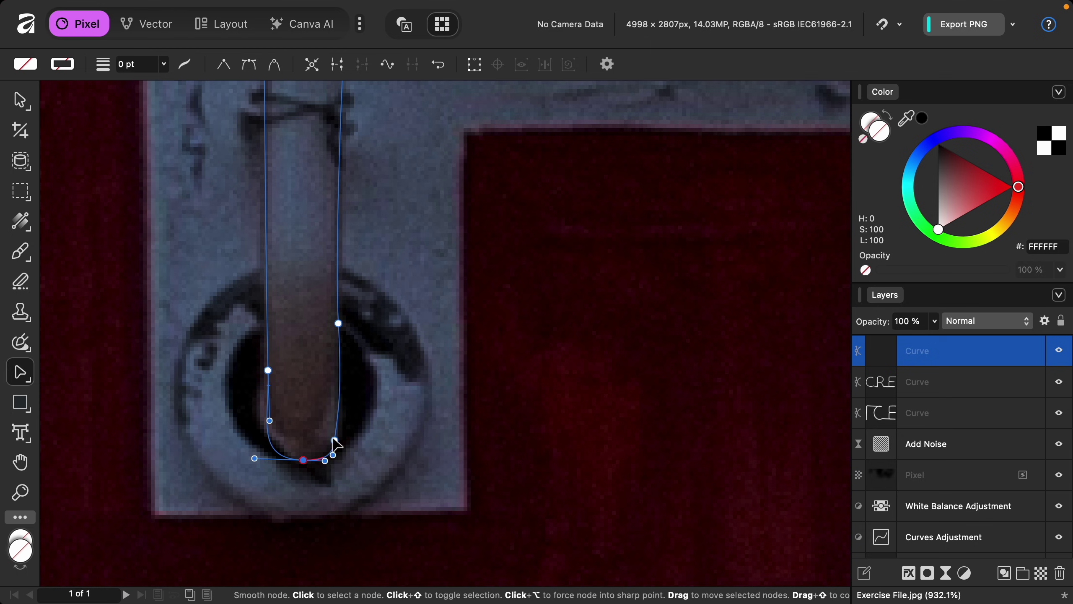
pyautogui.click(335, 439)
pyautogui.moveTo(342, 394); pyautogui.dragTo(338, 387)
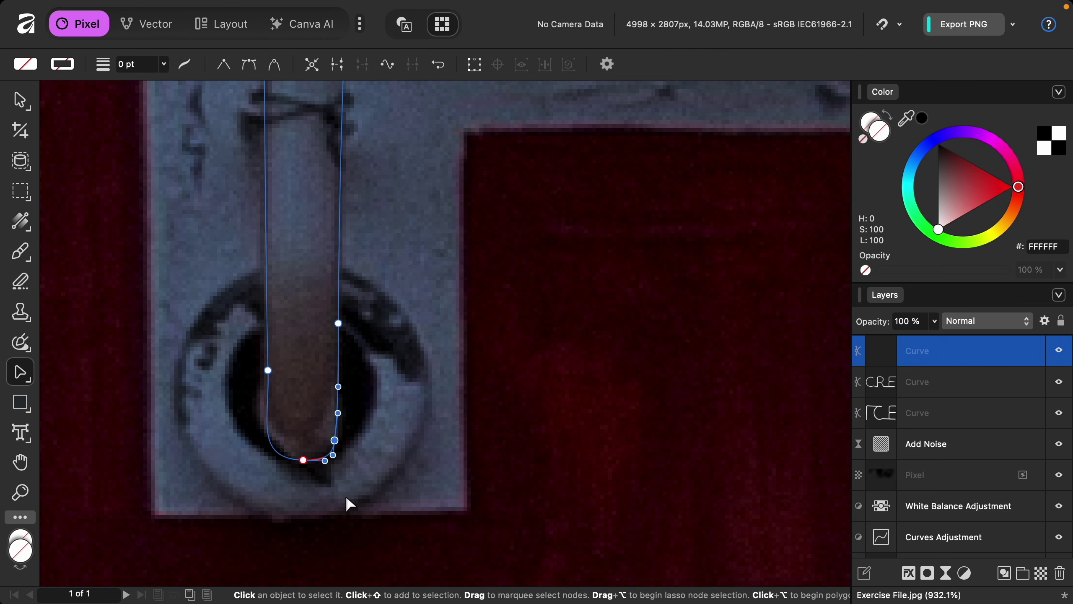
# Step: Fill the completed AM tube outline with white (FFFFFF)
pyautogui.scroll(-3, 433, 446)
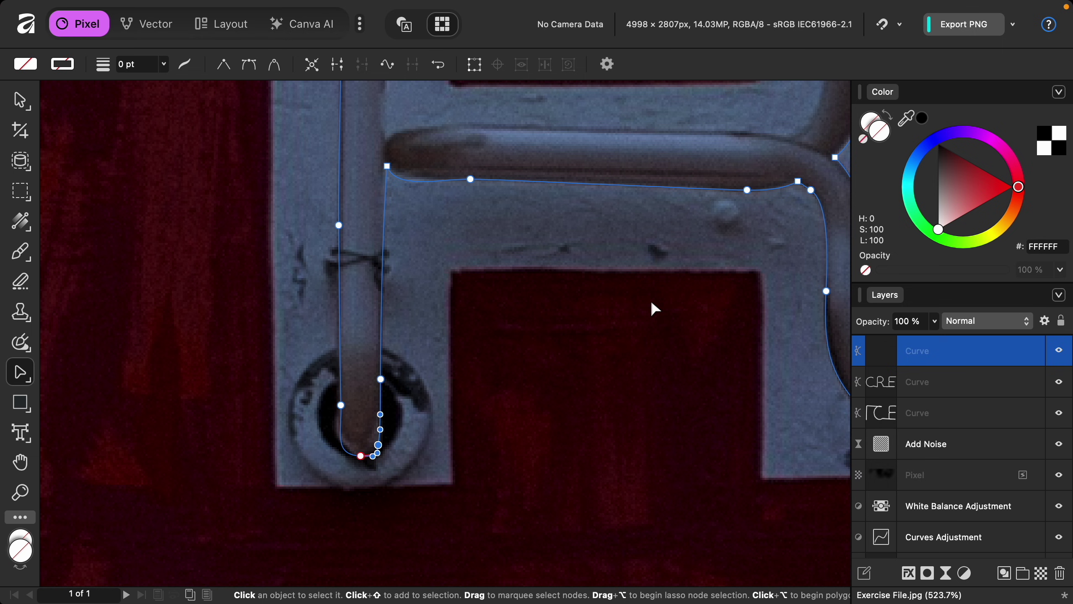
pyautogui.press('super+minus')
pyautogui.press('super+minus')
pyautogui.press('super+minus')
pyautogui.press('super+minus')
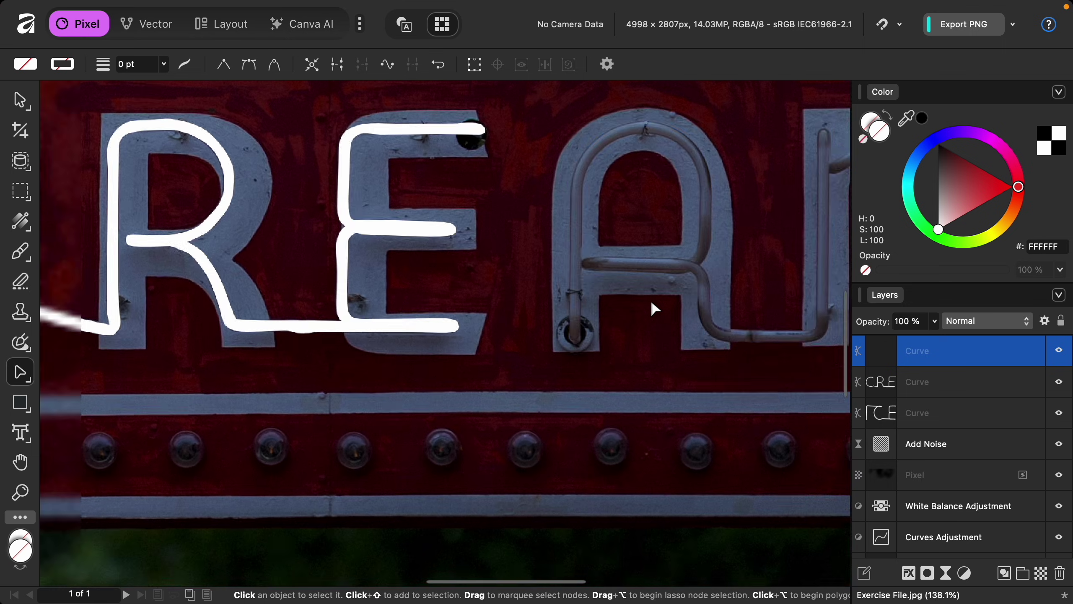
pyautogui.hscroll(5, 650, 300)
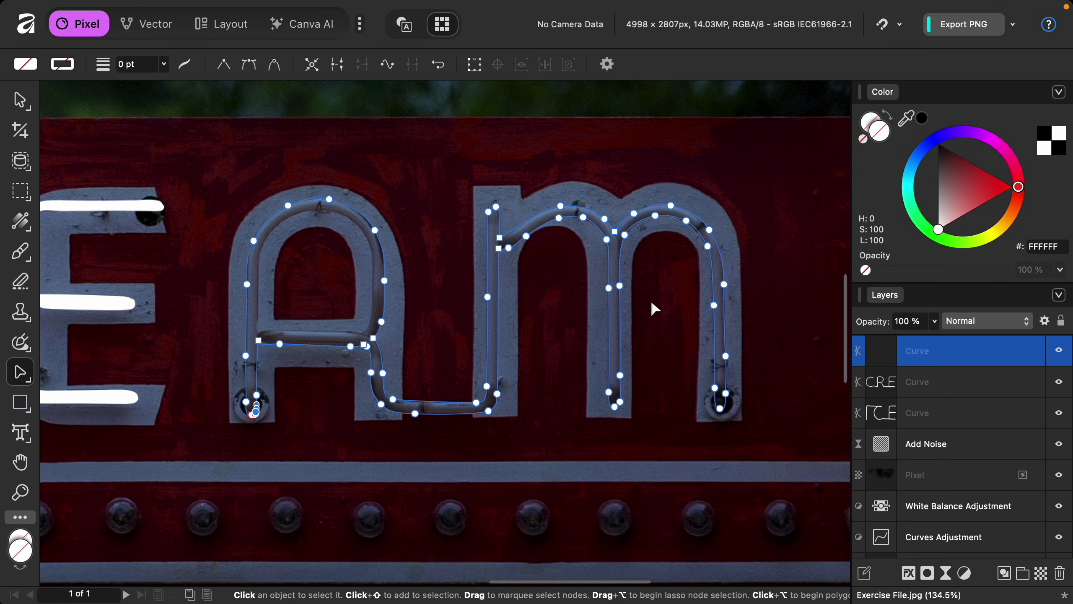
pyautogui.click(943, 239)
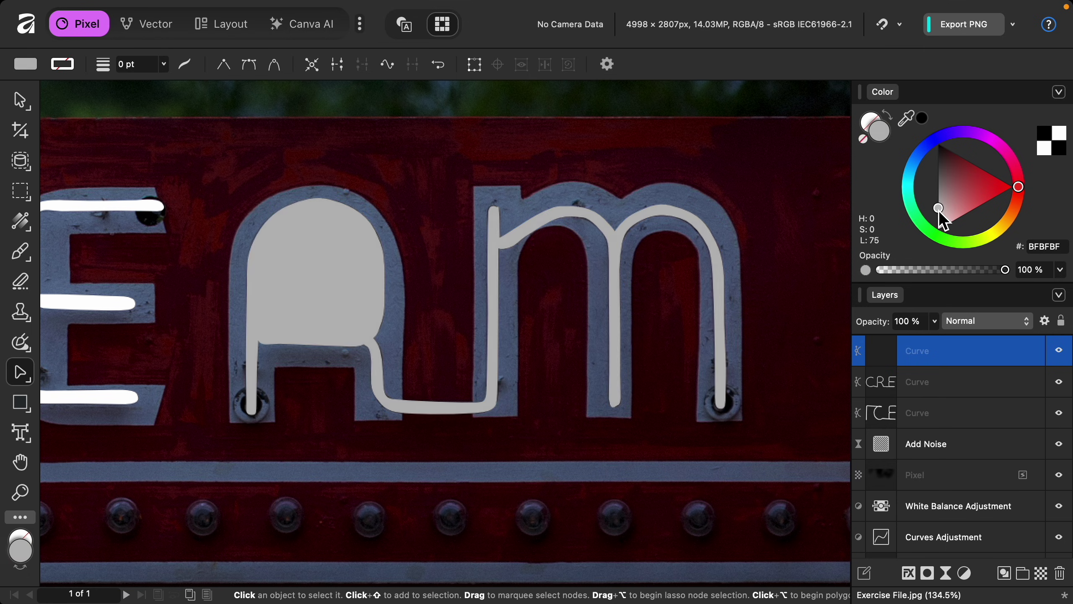
pyautogui.scroll(-3, 552, 358)
pyautogui.scroll(-5, 551, 358)
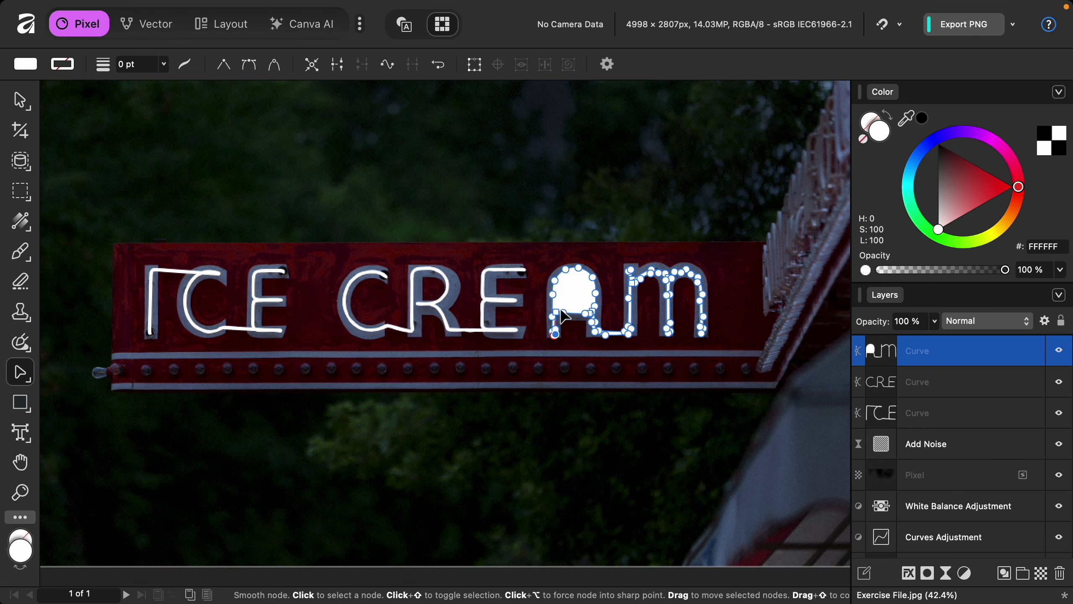
# Step: Hide the AM curve layer to expose the A's tubes and switch back to the Pen Tool
pyautogui.scroll(10, 583, 297)
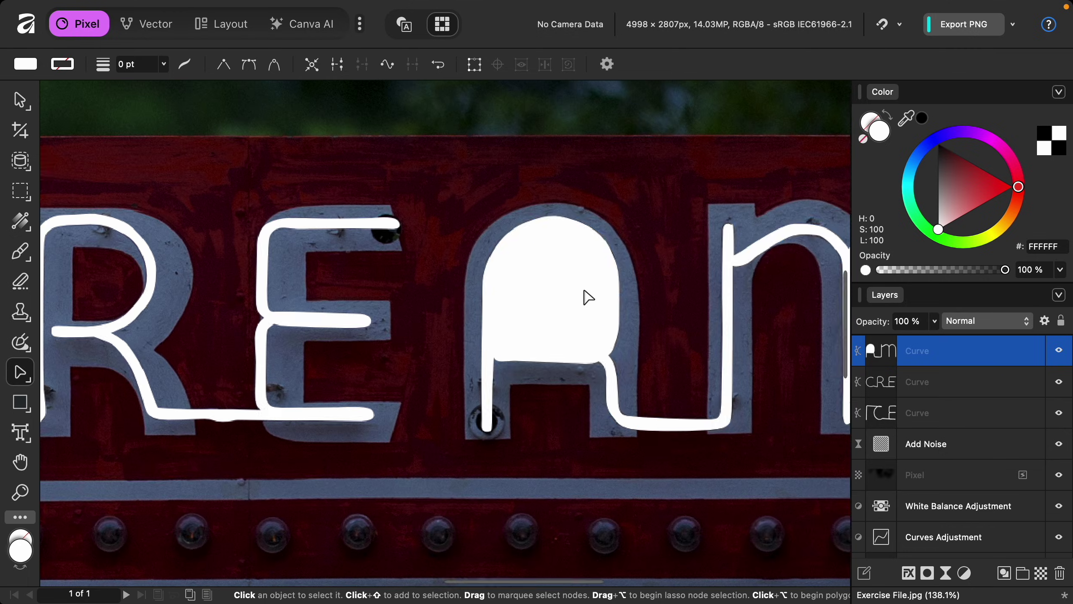
pyautogui.scroll(3, 598, 280)
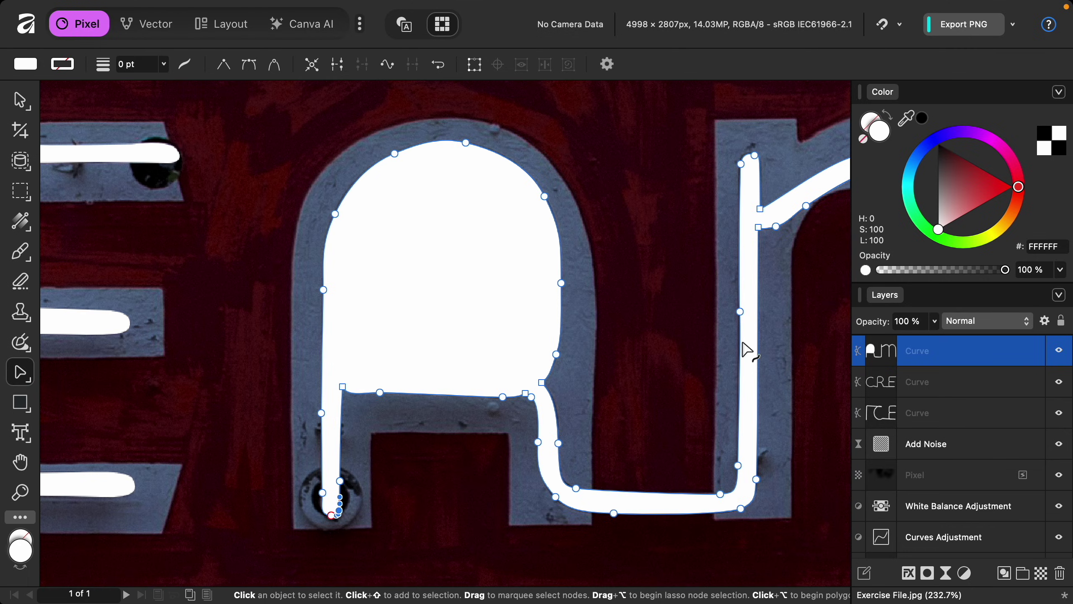
pyautogui.click(1061, 352)
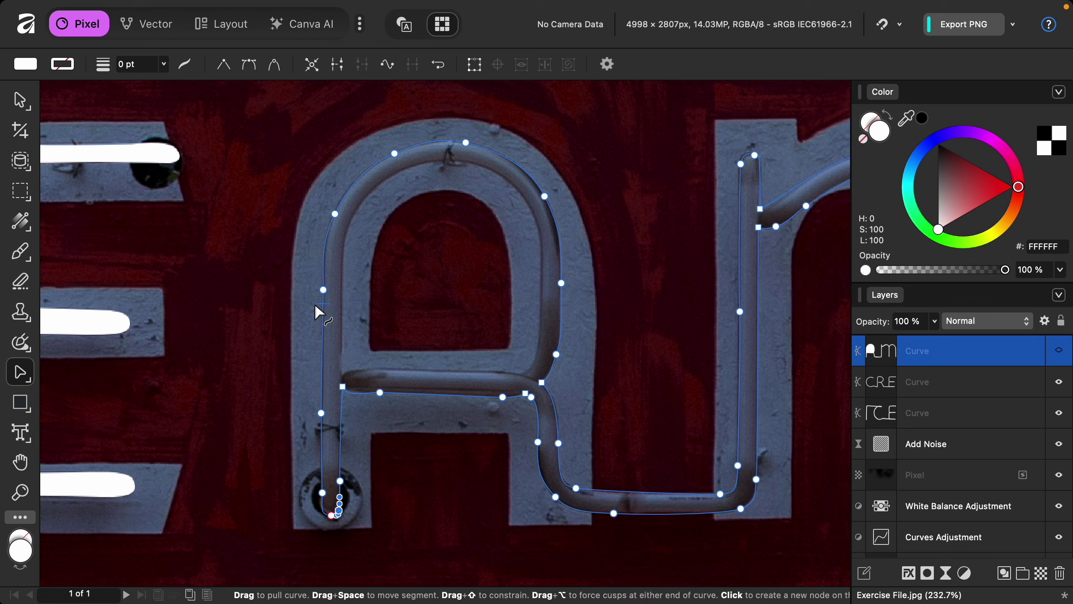
pyautogui.click(32, 384)
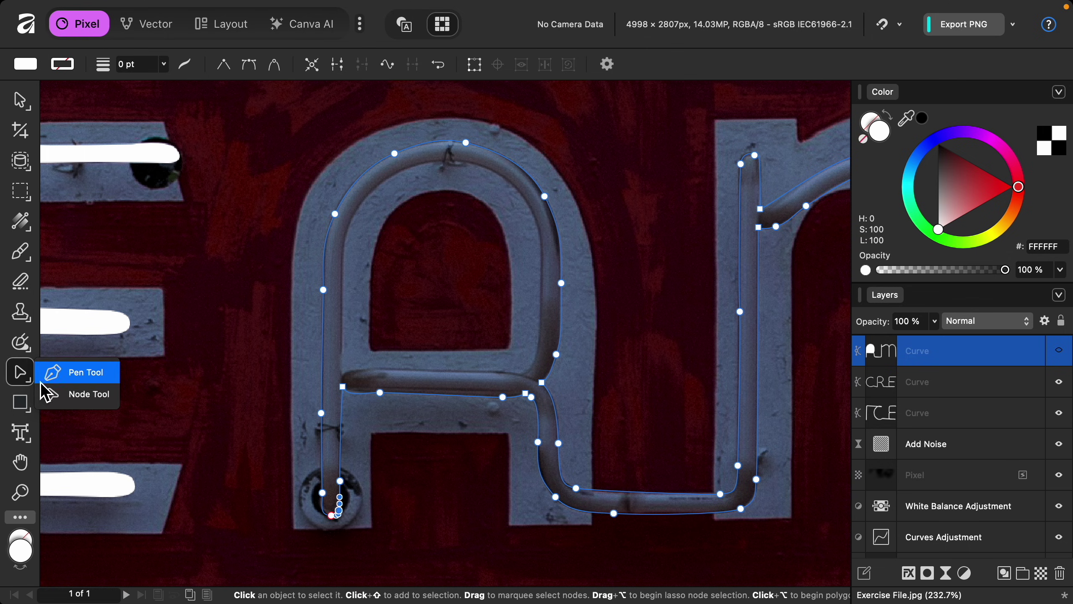
pyautogui.click(61, 381)
# Step: Start a separate curve along the upper edge of the A's crossbar tube, with a sharp node where it meets the left stem
pyautogui.scroll(5, 351, 381)
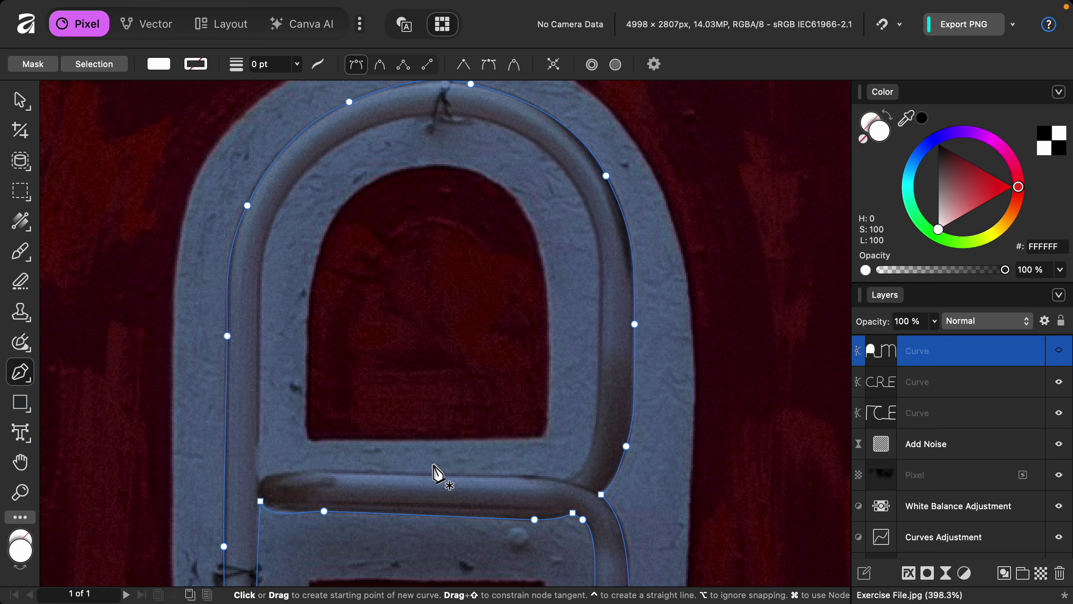
pyautogui.moveTo(430, 474); pyautogui.dragTo(404, 475)
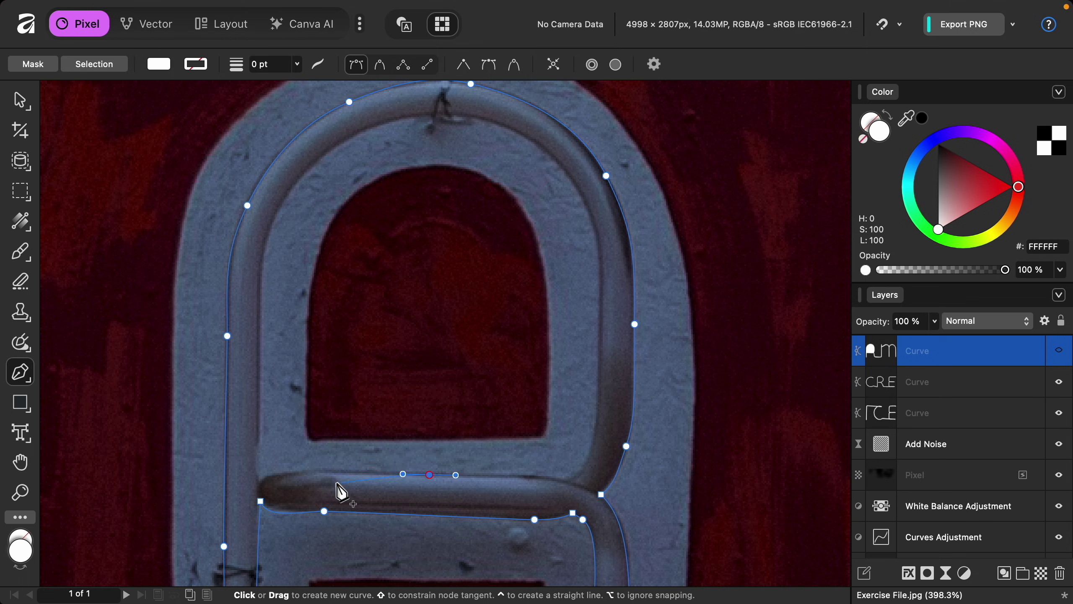
pyautogui.moveTo(318, 471); pyautogui.dragTo(259, 482)
pyautogui.press('alt')
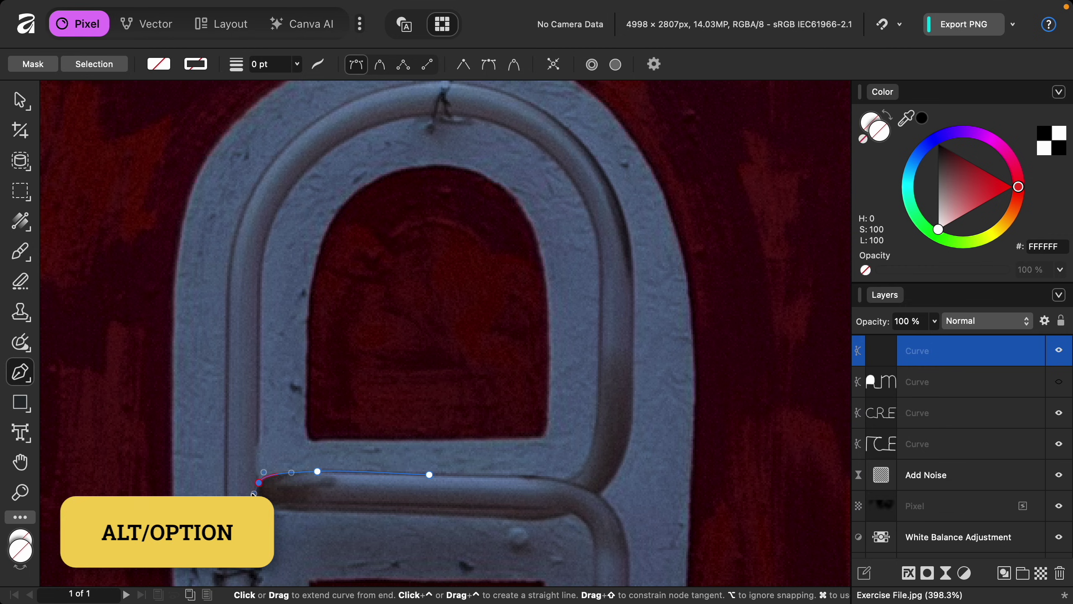
# Step: Trace around the inner edge of the A's arched tube and close the curve along the crossbar's upper edge
pyautogui.moveTo(259, 298); pyautogui.dragTo(259, 251)
pyautogui.moveTo(316, 159); pyautogui.dragTo(347, 143)
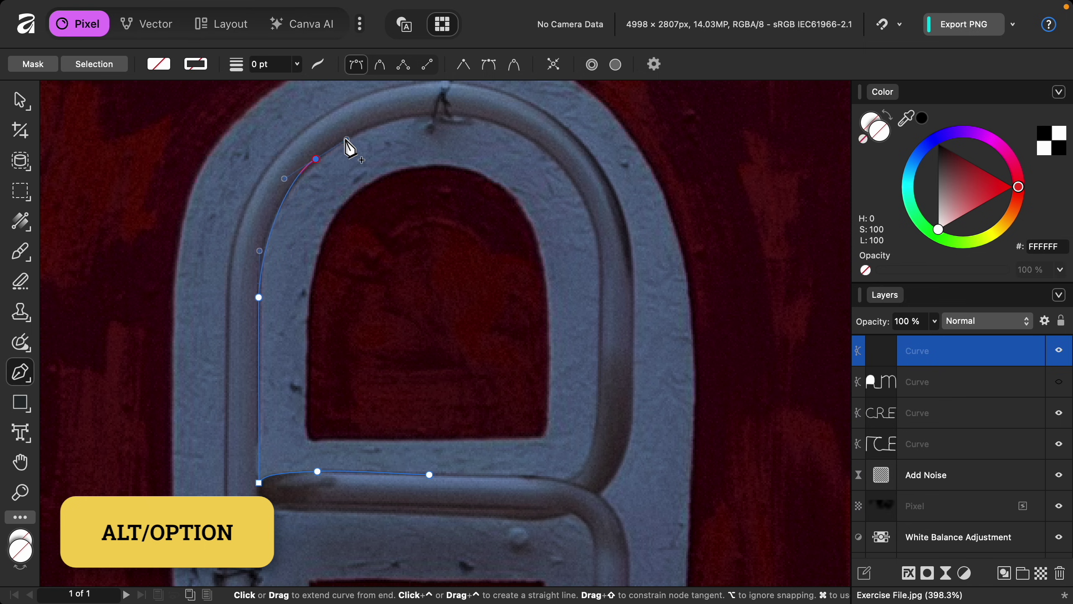
pyautogui.moveTo(458, 112); pyautogui.dragTo(512, 119)
pyautogui.moveTo(590, 203); pyautogui.dragTo(600, 245)
pyautogui.moveTo(599, 374); pyautogui.dragTo(599, 382)
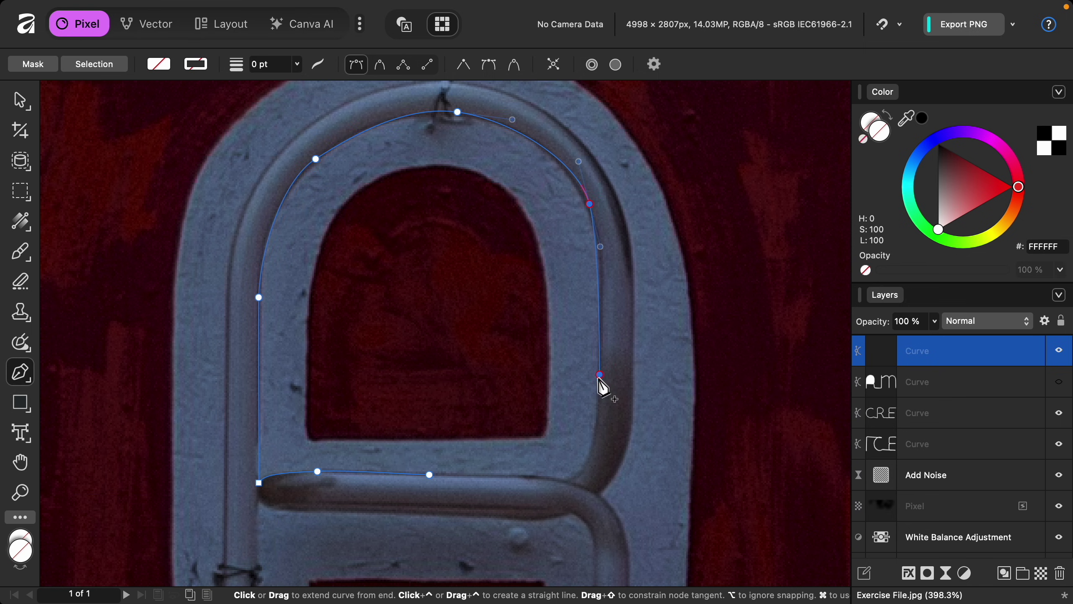
pyautogui.moveTo(584, 470); pyautogui.dragTo(578, 478)
pyautogui.click(567, 481)
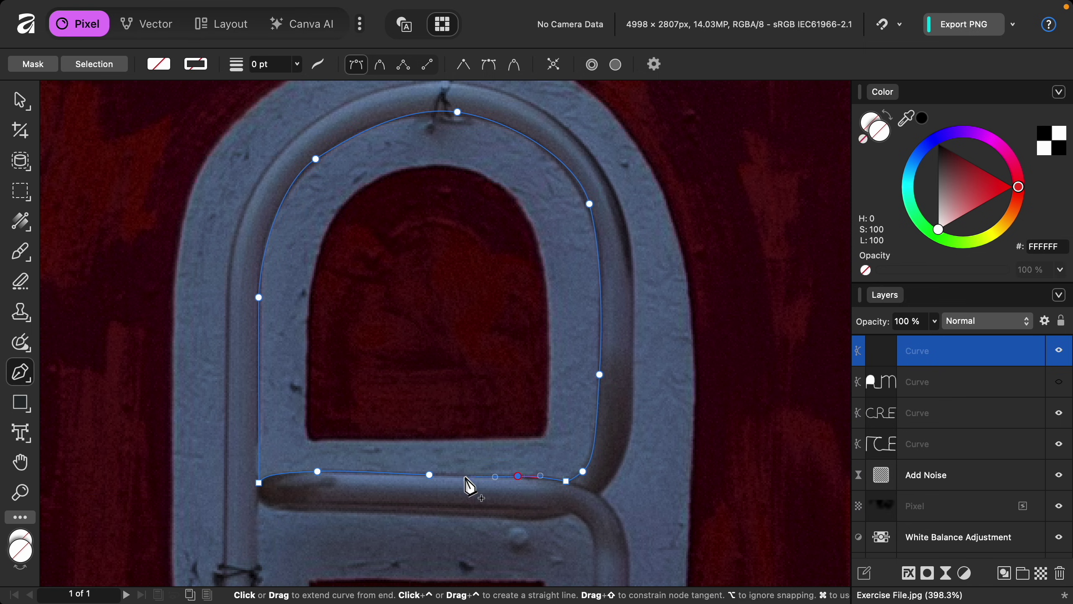
pyautogui.click(429, 474)
# Step: Fill the A's inner opening shape with red (D94141) and make the AM curve layer visible again
pyautogui.scroll(-5, 505, 448)
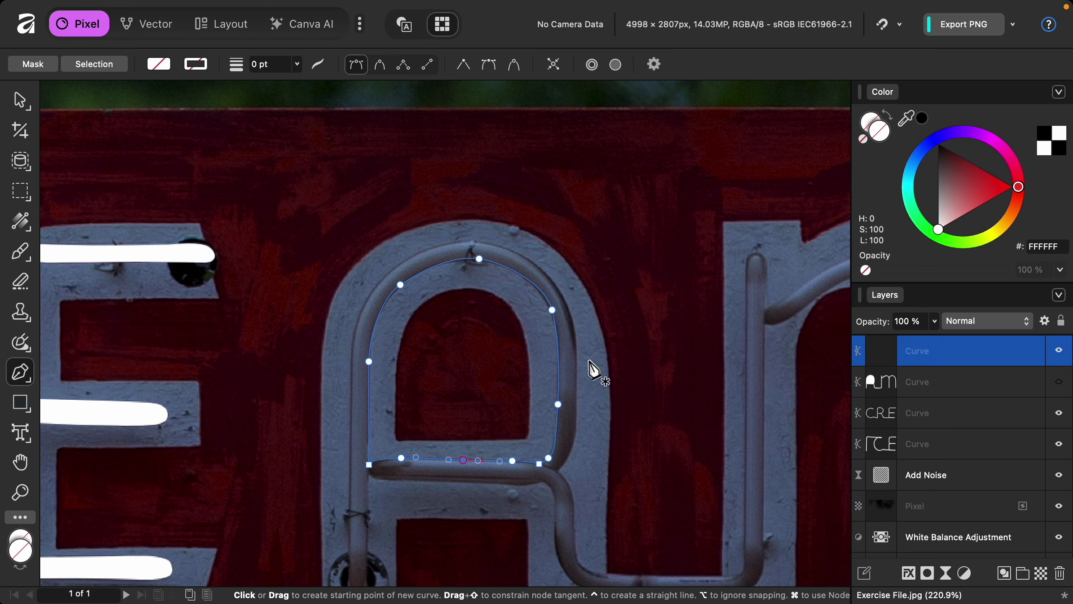
pyautogui.moveTo(965, 207); pyautogui.dragTo(983, 192)
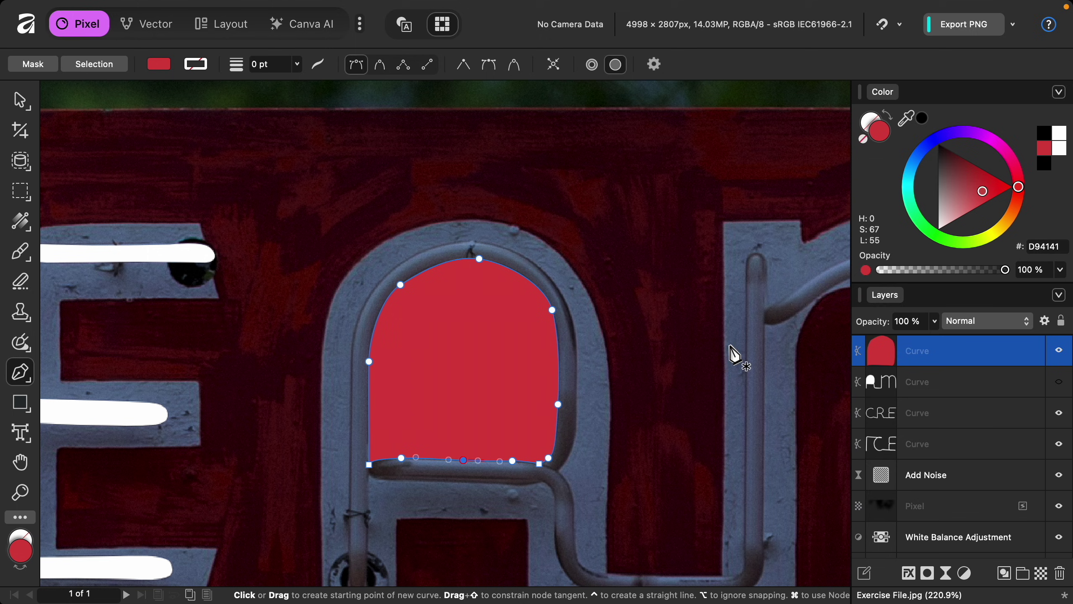
pyautogui.click(1059, 382)
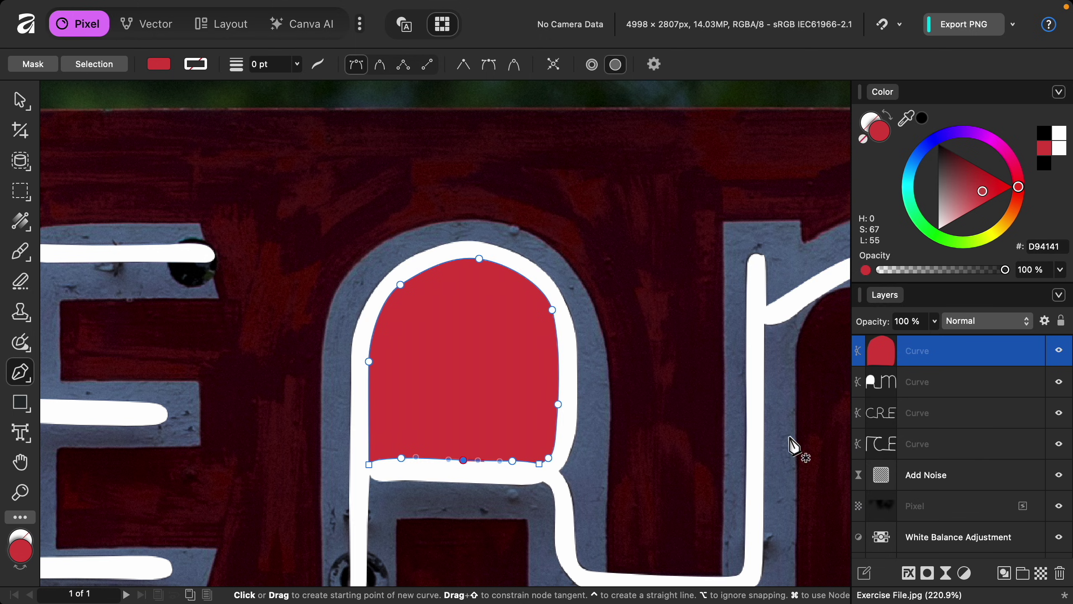
# Step: In the Vector workspace, select the red shape and the AM curve and subtract the red shape to cut out the A's opening
pyautogui.scroll(-5, 769, 455)
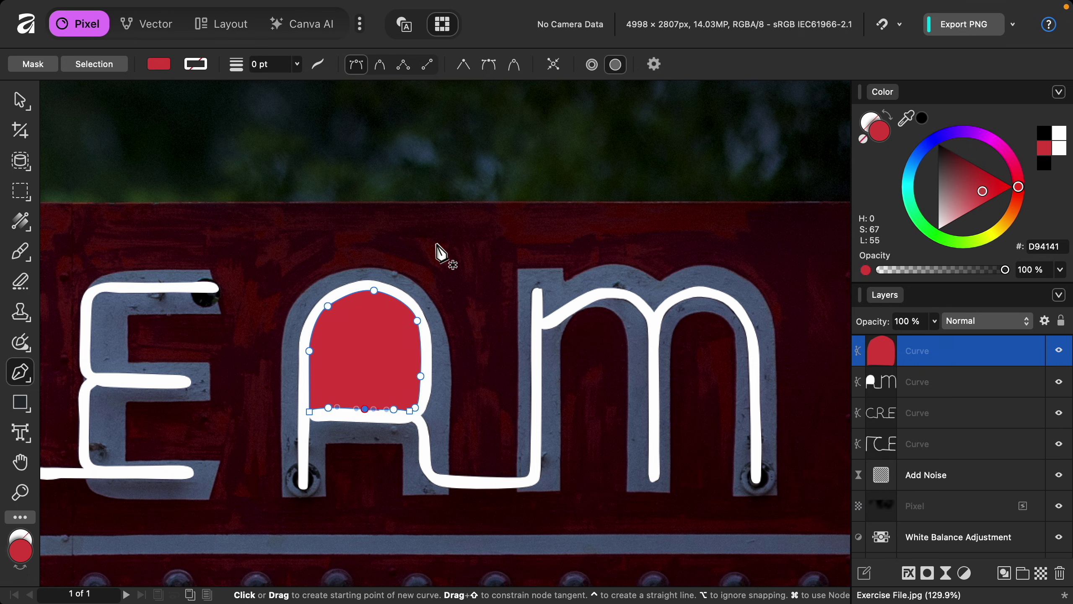
pyautogui.click(155, 30)
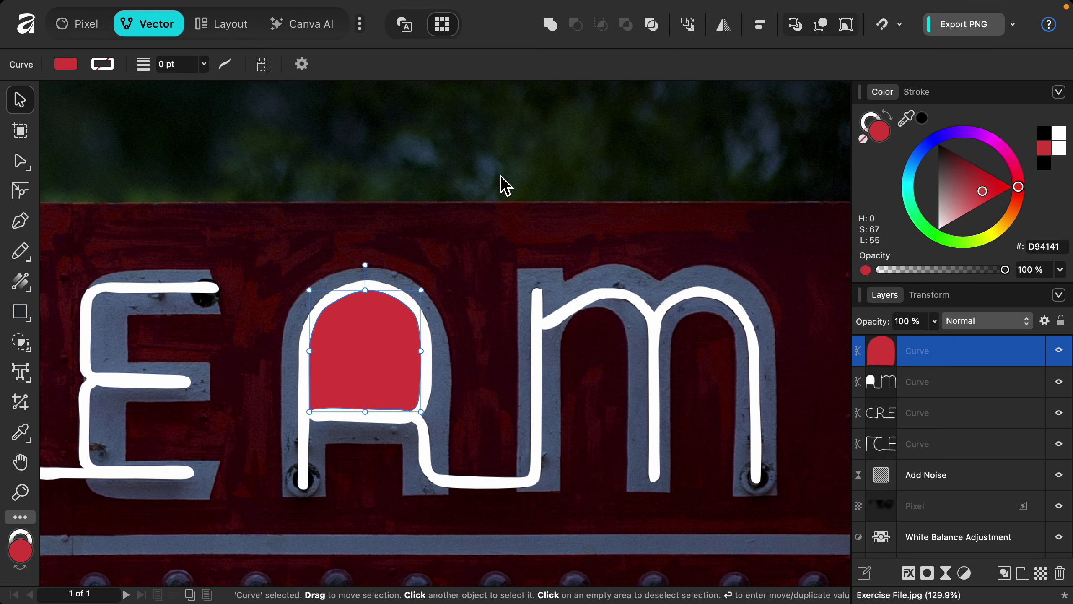
pyautogui.keyDown('shift'); pyautogui.click(953, 390); pyautogui.keyUp('shift')
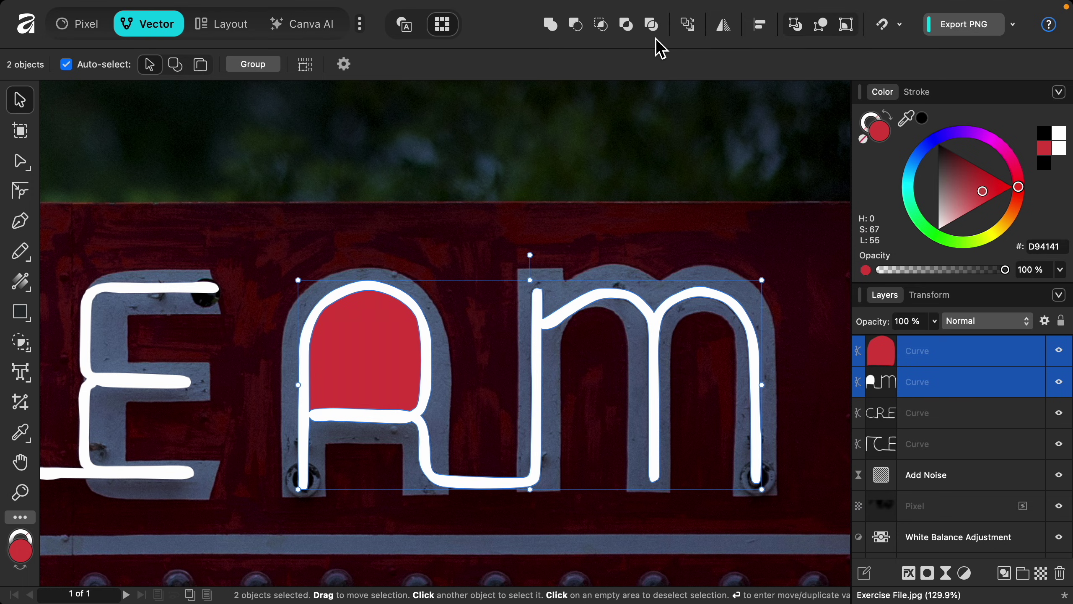
pyautogui.click(576, 25)
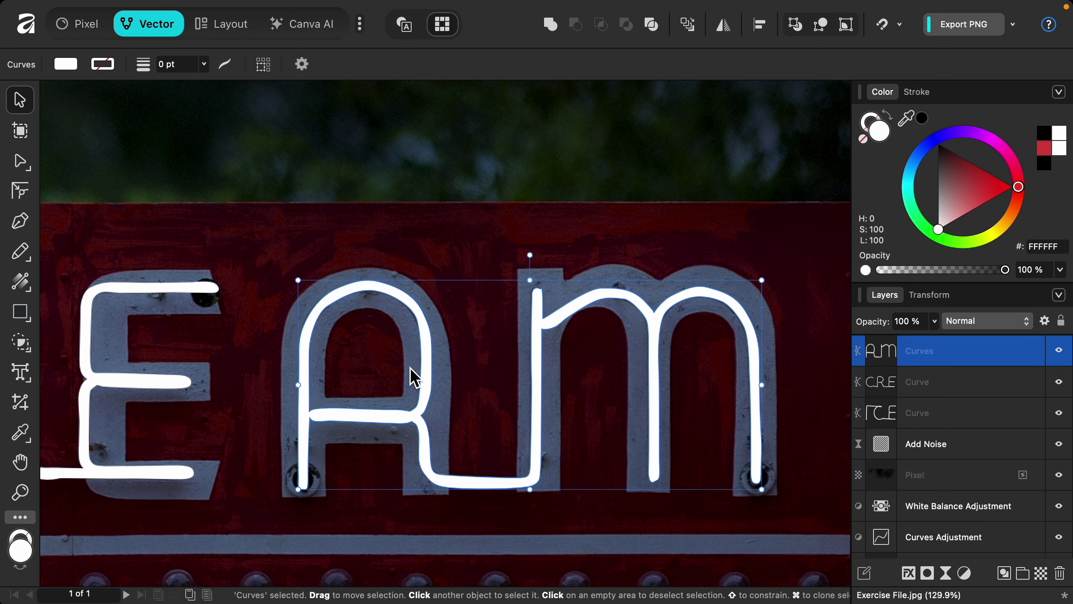
pyautogui.scroll(-5, 410, 367)
pyautogui.scroll(-5, 409, 367)
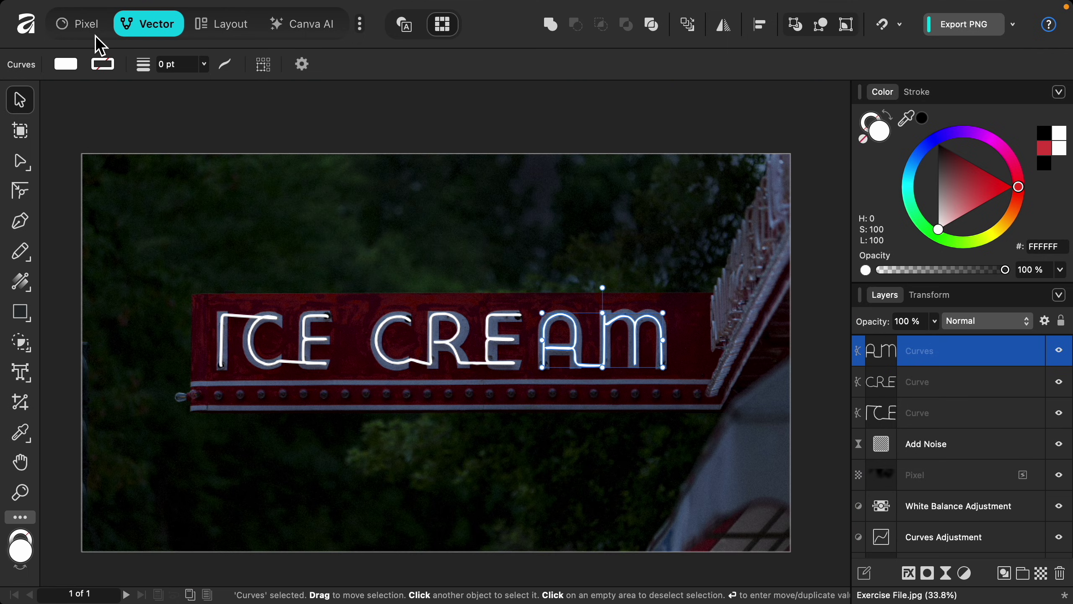
# Step: In the Pixel workspace, select the three letter curves and group them
pyautogui.click(94, 33)
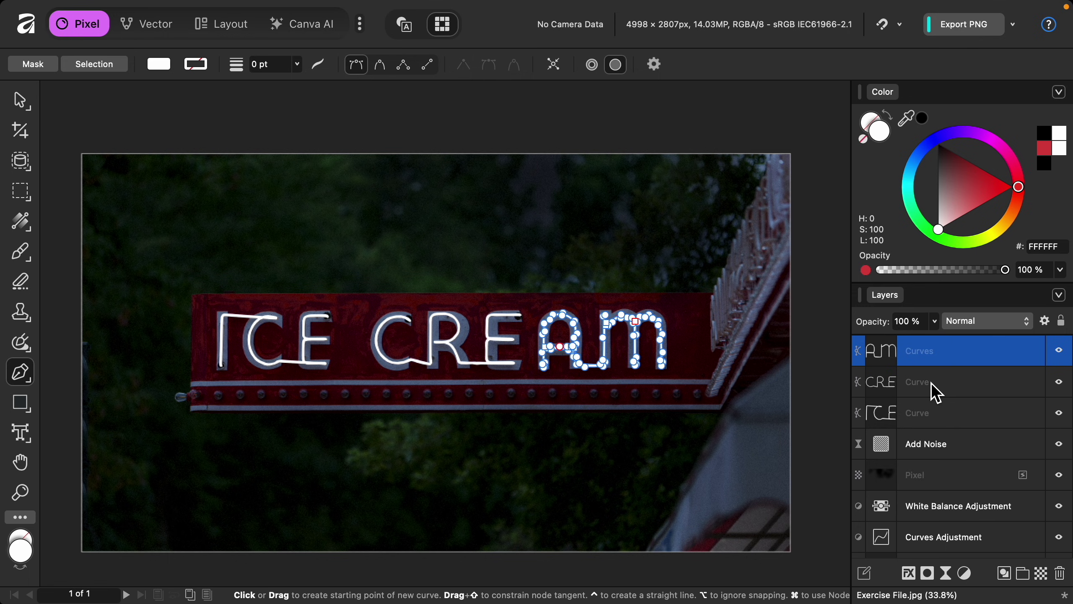
pyautogui.keyDown('shift'); pyautogui.click(933, 413); pyautogui.keyUp('shift')
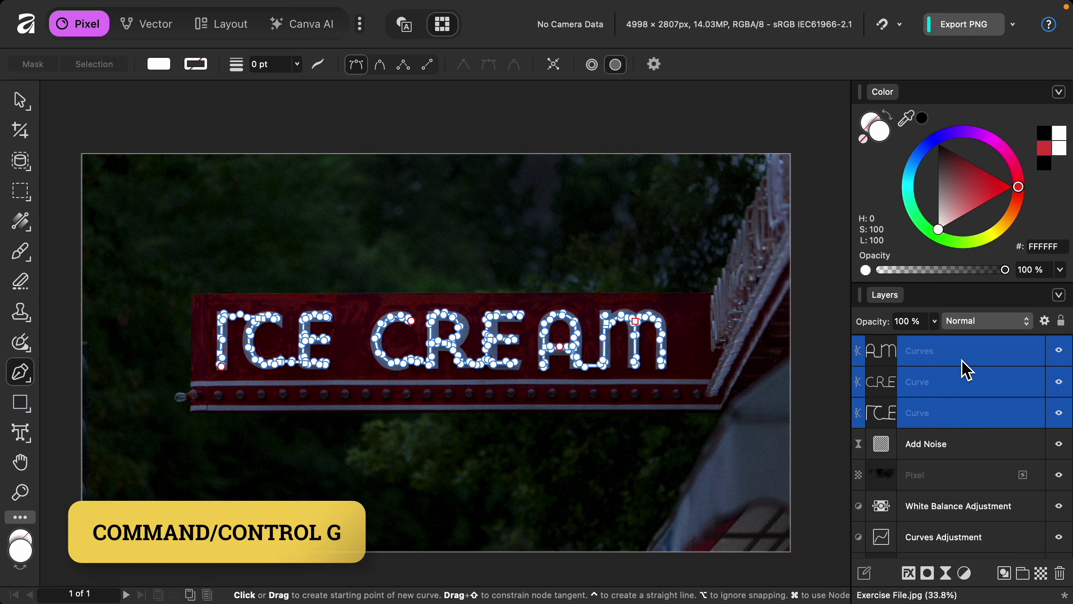
pyautogui.hotkey('ctrl', 'g')
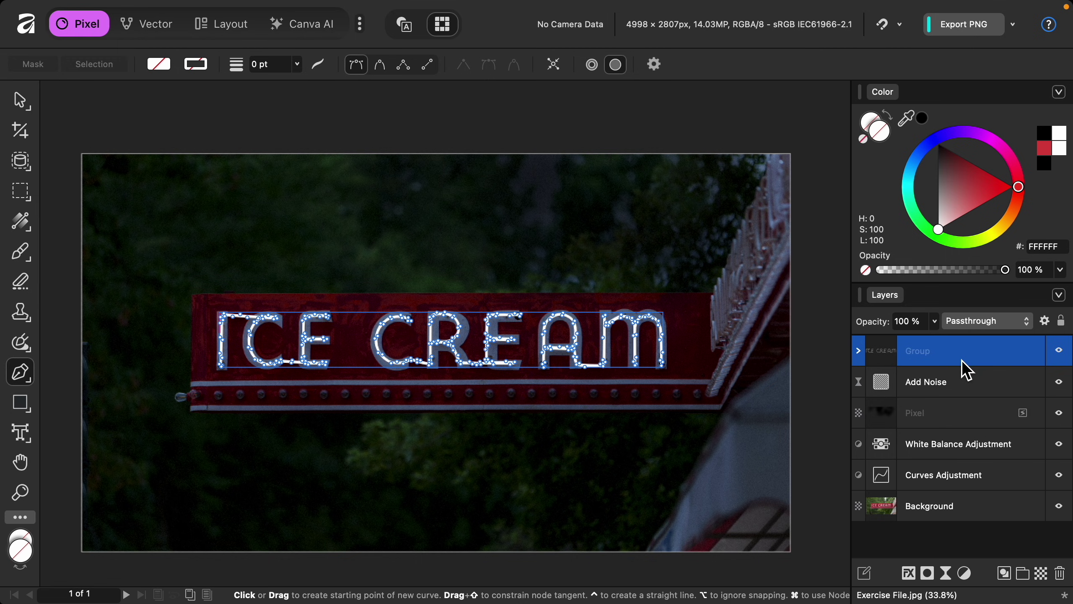
# Step: Apply a live Gaussian Blur with a 0.7 px radius to the letters' group
pyautogui.click(947, 573)
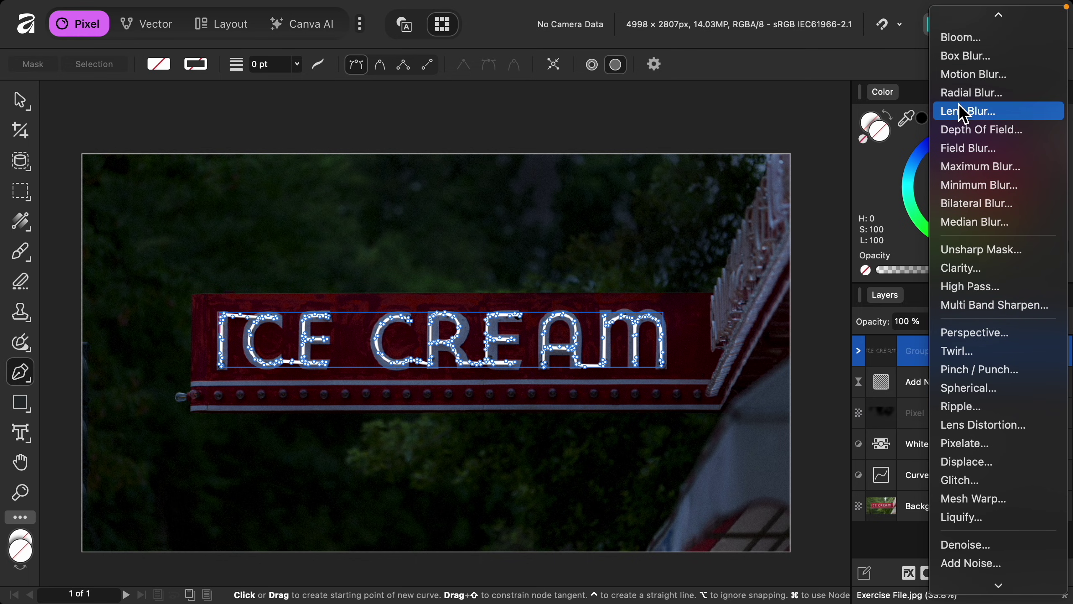
pyautogui.scroll(1, 972, 37)
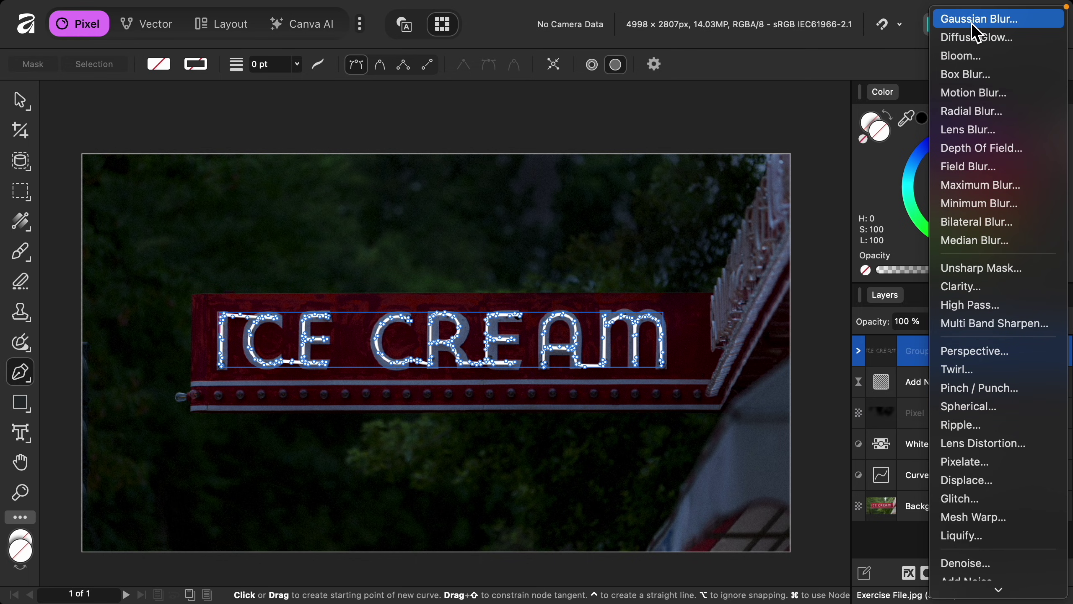
pyautogui.click(1031, 25)
pyautogui.scroll(10, 641, 288)
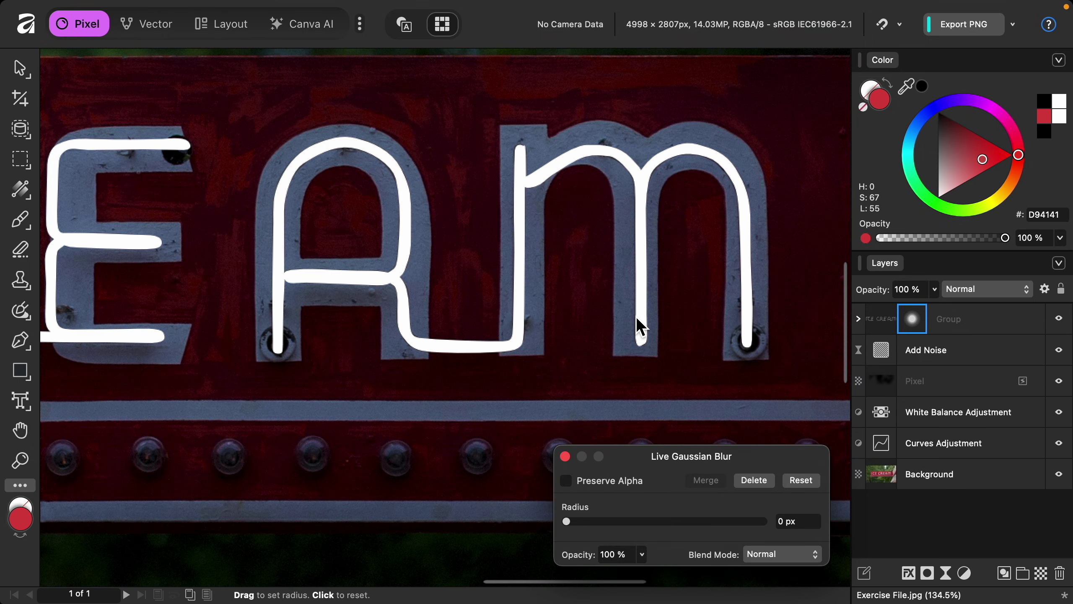
pyautogui.moveTo(577, 515); pyautogui.dragTo(609, 534)
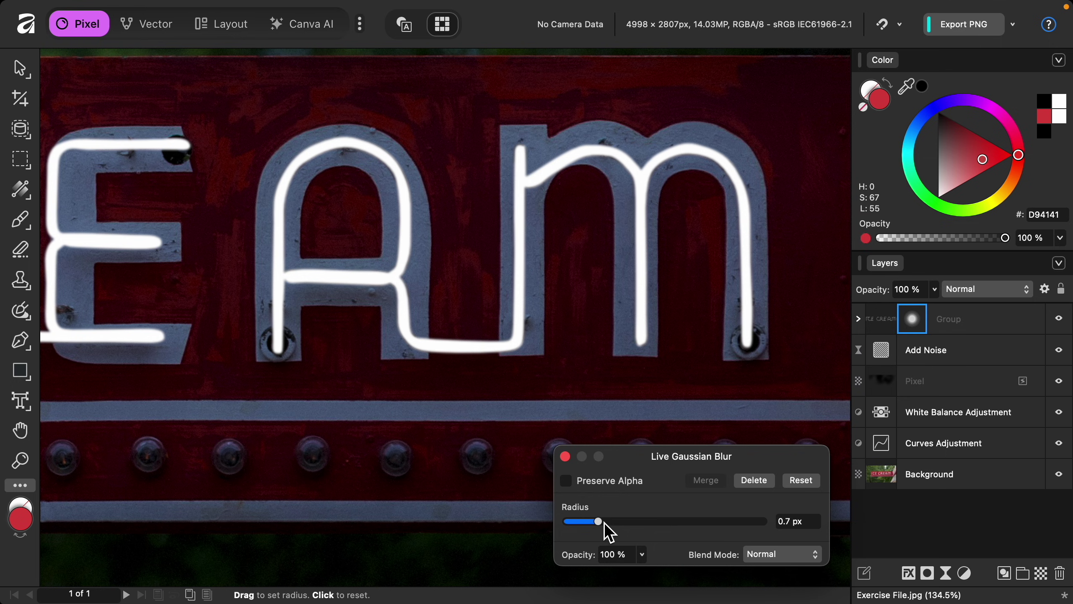
pyautogui.click(567, 458)
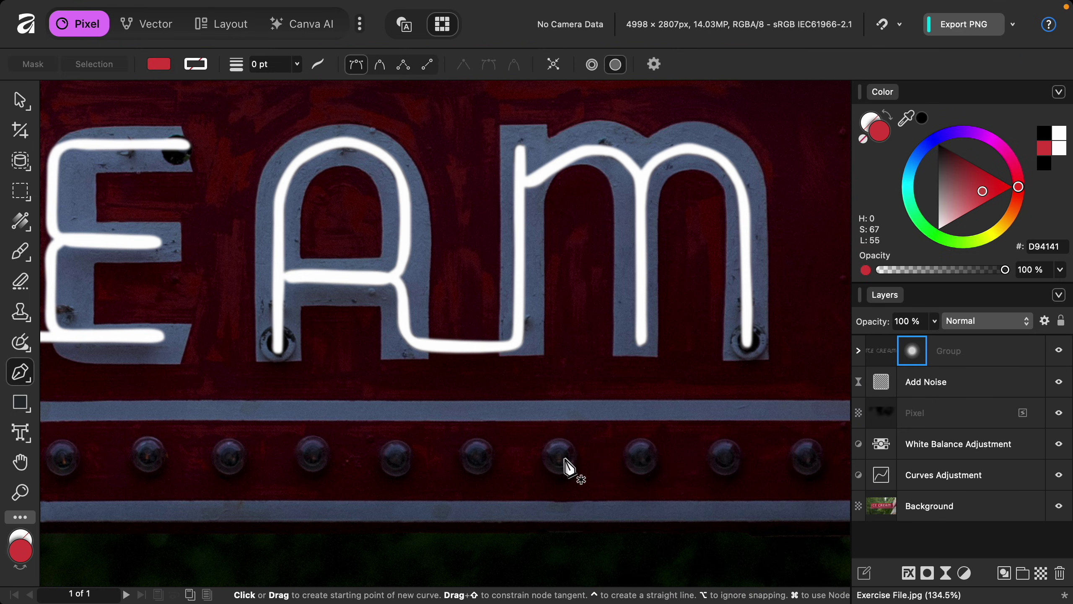
# Step: Add an Outer Glow effect to the letters' group with a 44.2 px radius and 56 % intensity
pyautogui.click(973, 366)
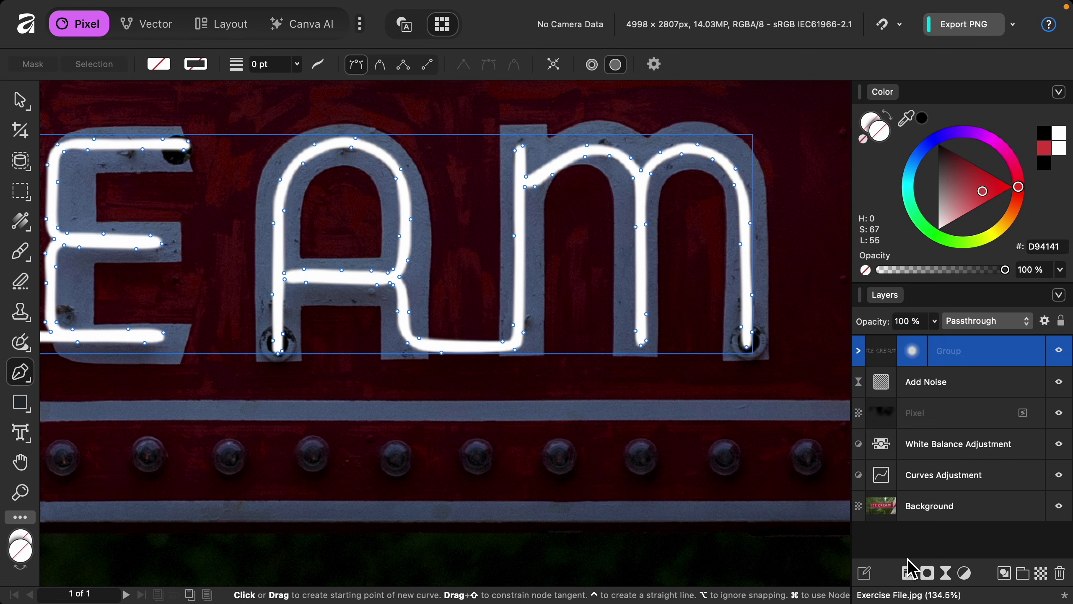
pyautogui.click(908, 573)
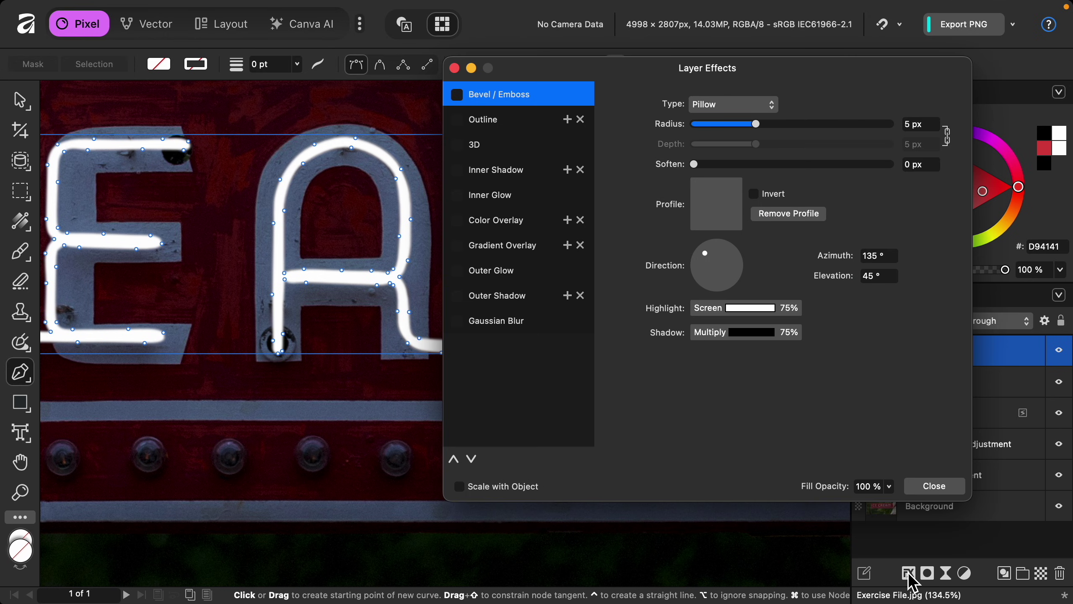
pyautogui.scroll(-3, 405, 391)
pyautogui.hscroll(3, 405, 392)
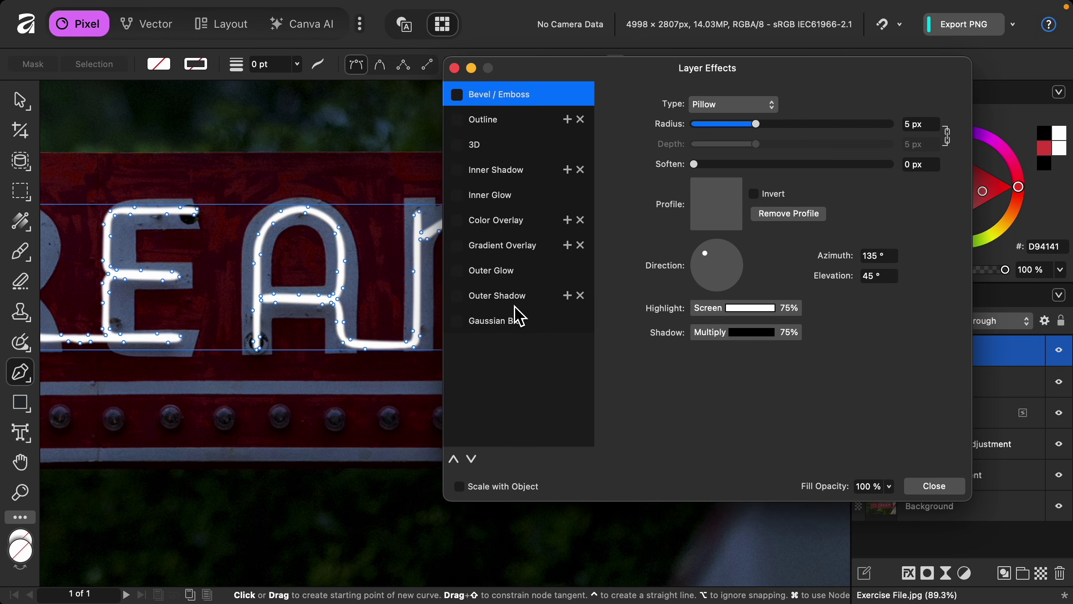
pyautogui.click(516, 272)
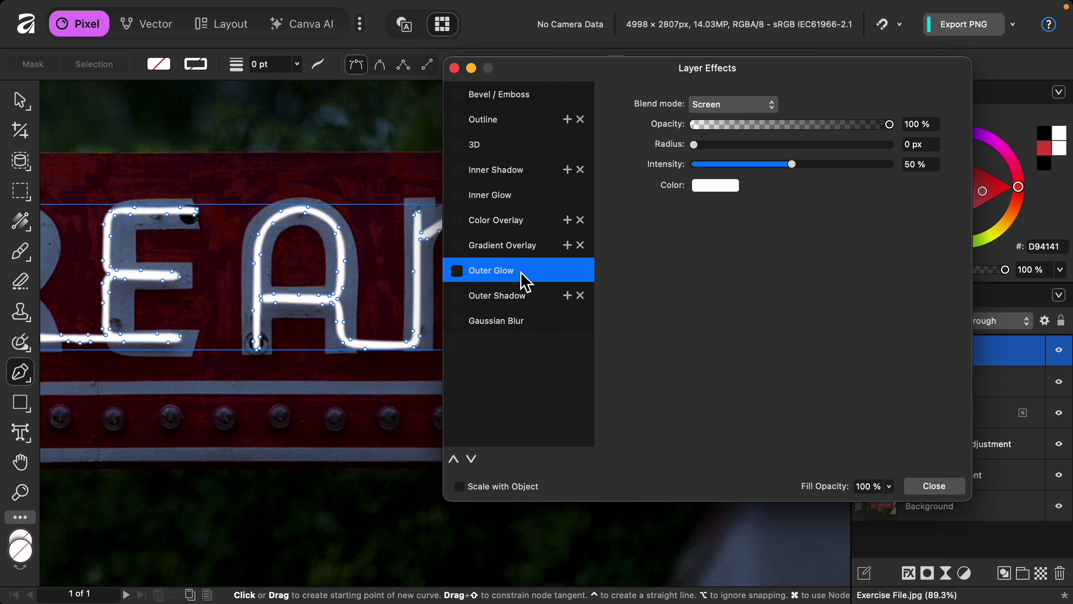
pyautogui.moveTo(698, 150); pyautogui.dragTo(857, 151)
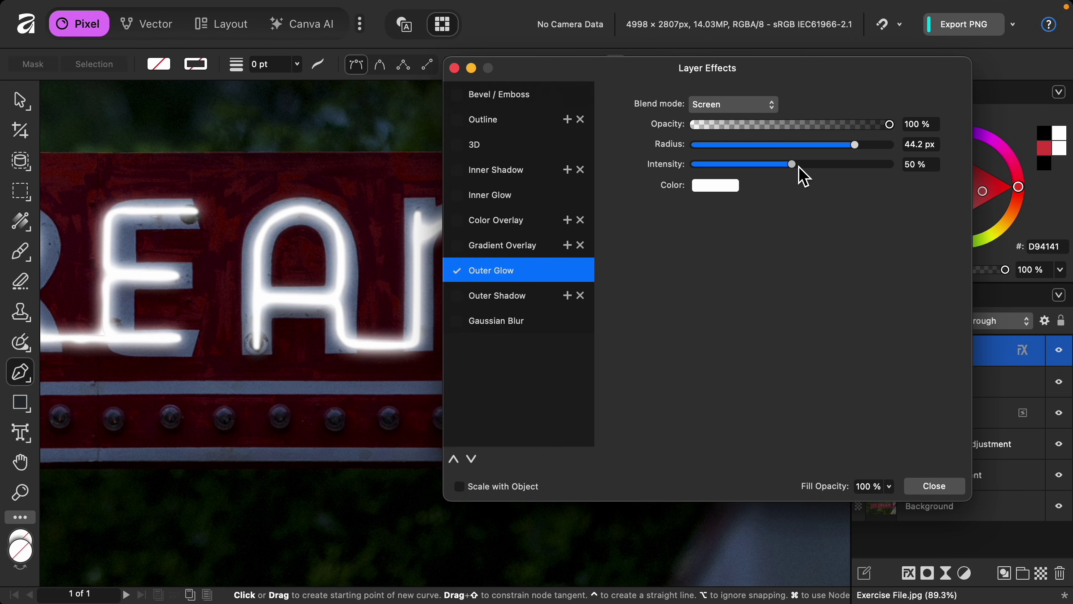
pyautogui.moveTo(798, 166); pyautogui.dragTo(809, 170)
# Step: Set the letters' outer glow color to orange (FFAF00) and close the layer effects
pyautogui.press('super+minus')
pyautogui.press('super+minus')
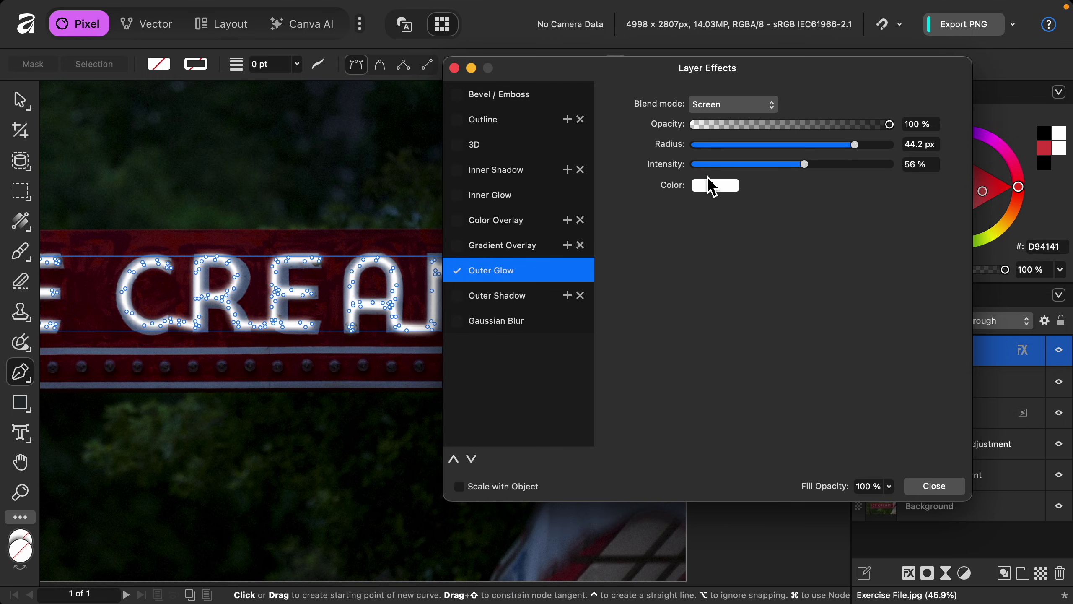
pyautogui.click(721, 186)
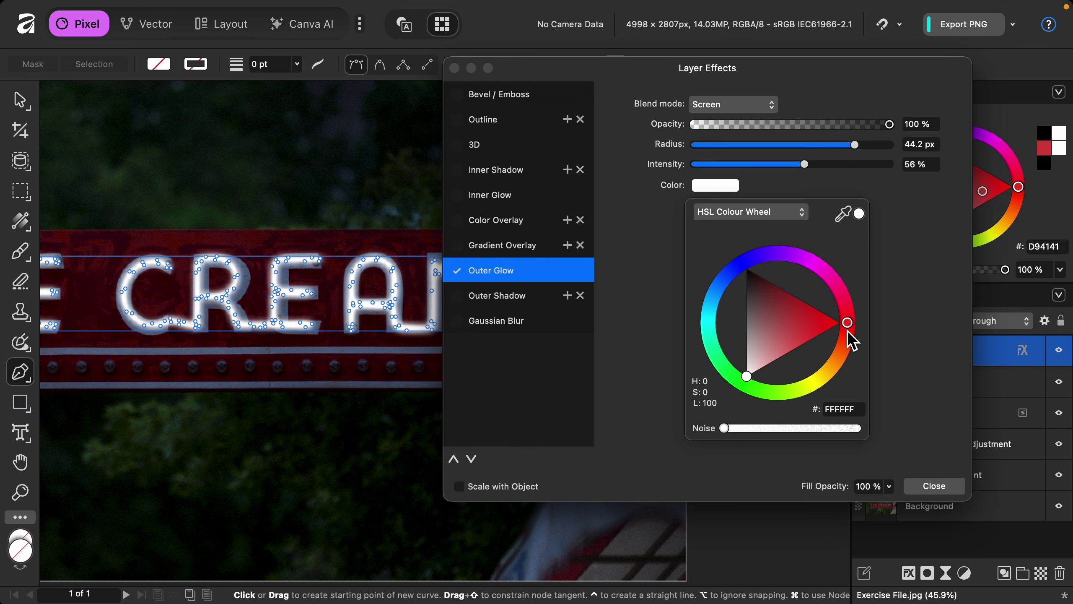
pyautogui.moveTo(850, 323); pyautogui.dragTo(844, 379)
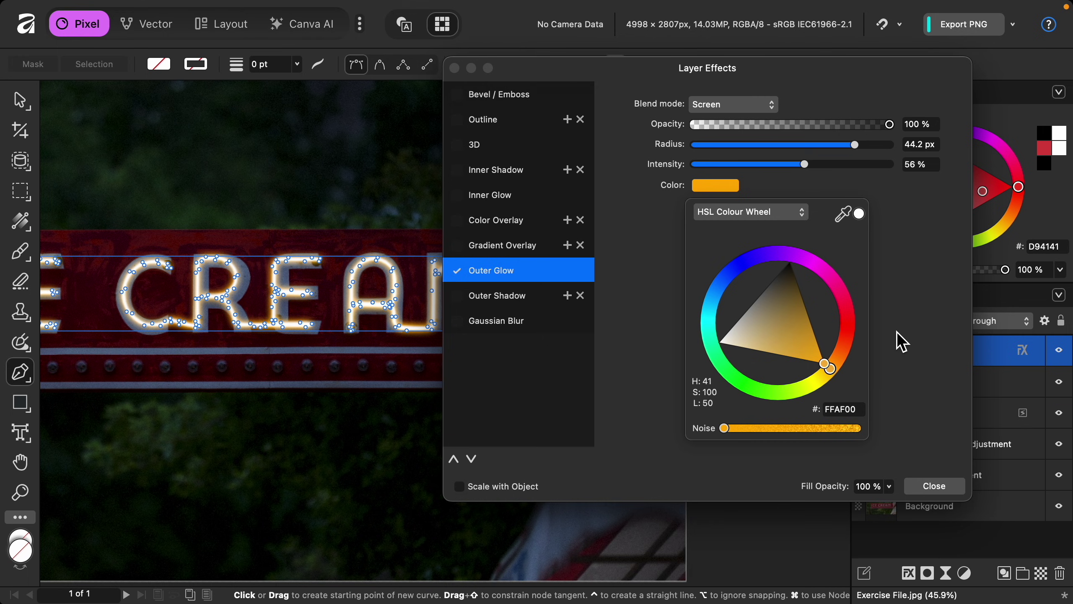
pyautogui.click(915, 380)
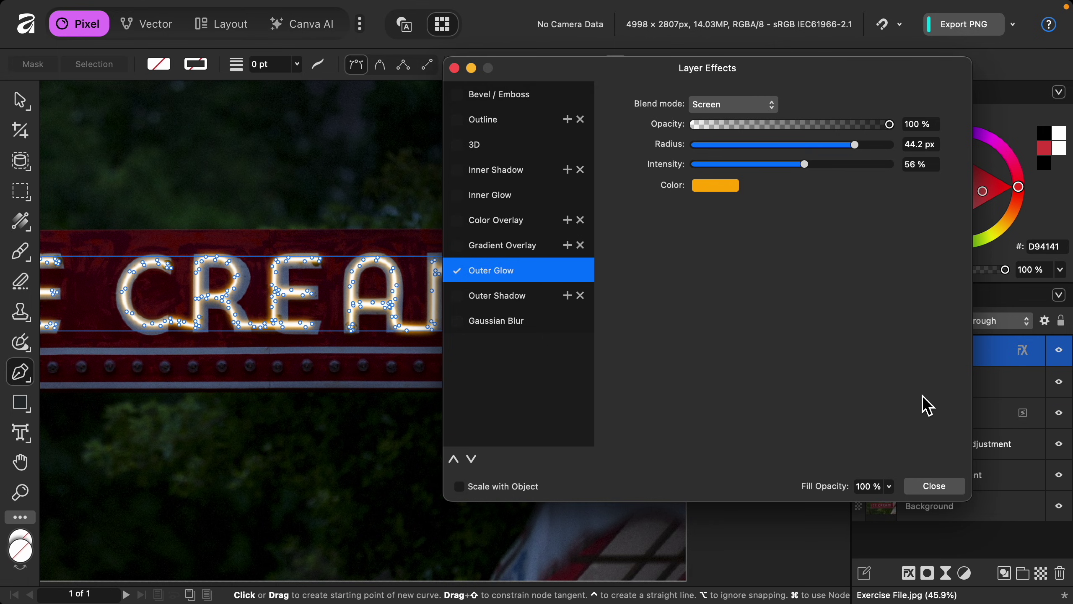
pyautogui.click(933, 488)
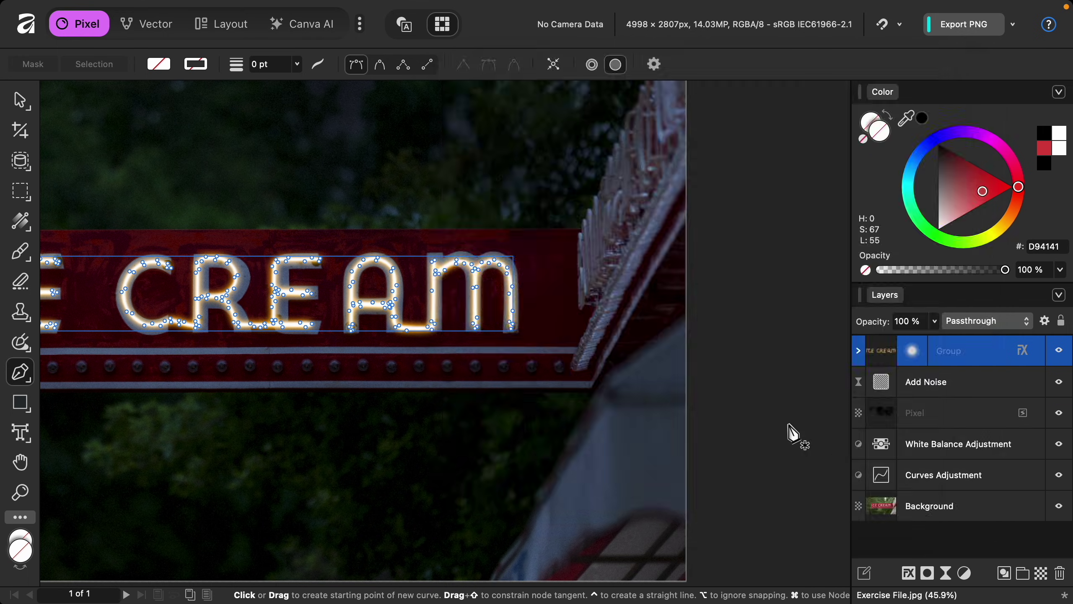
# Step: Trace the glass outline of the bulb sticking out past the sign's lower-left end with the Pen tool, from one socket corner to the other
pyautogui.press('h')
pyautogui.scroll(-5, 790, 423)
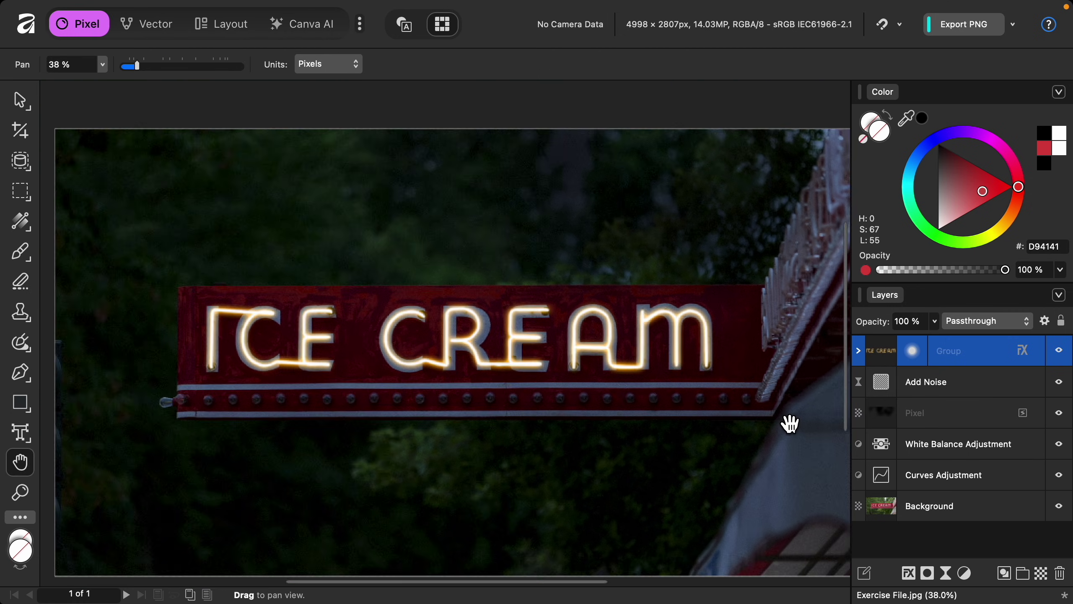
pyautogui.hscroll(2, 790, 422)
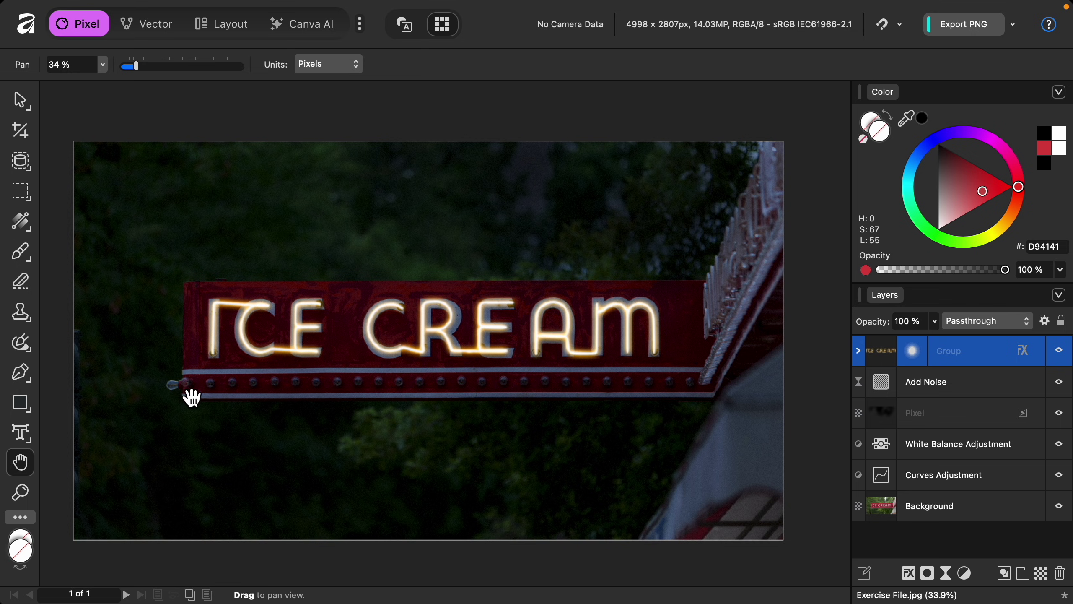
pyautogui.scroll(3, 184, 391)
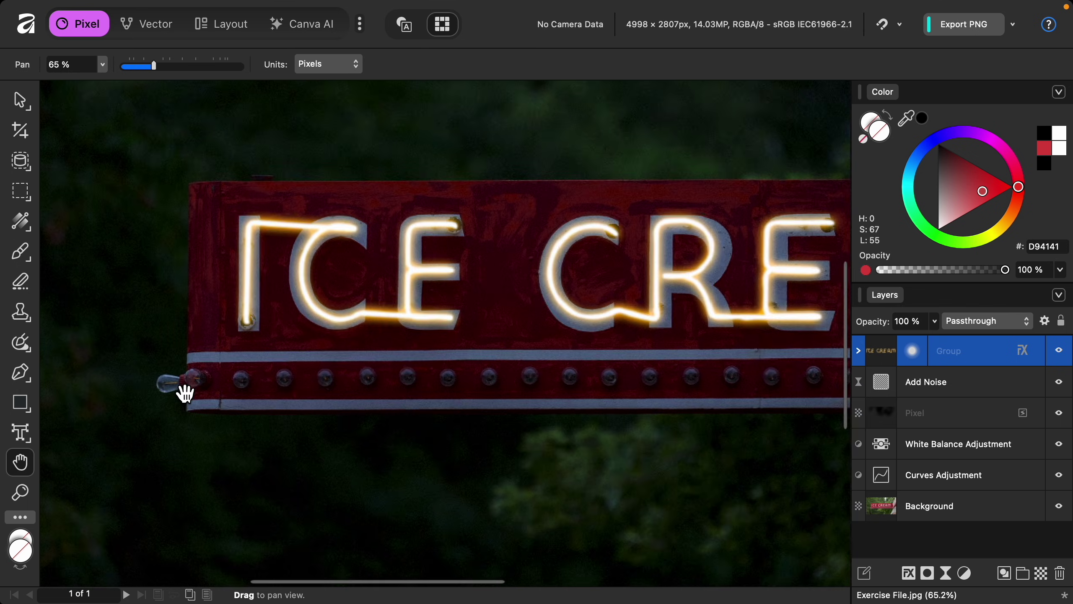
pyautogui.scroll(3, 184, 391)
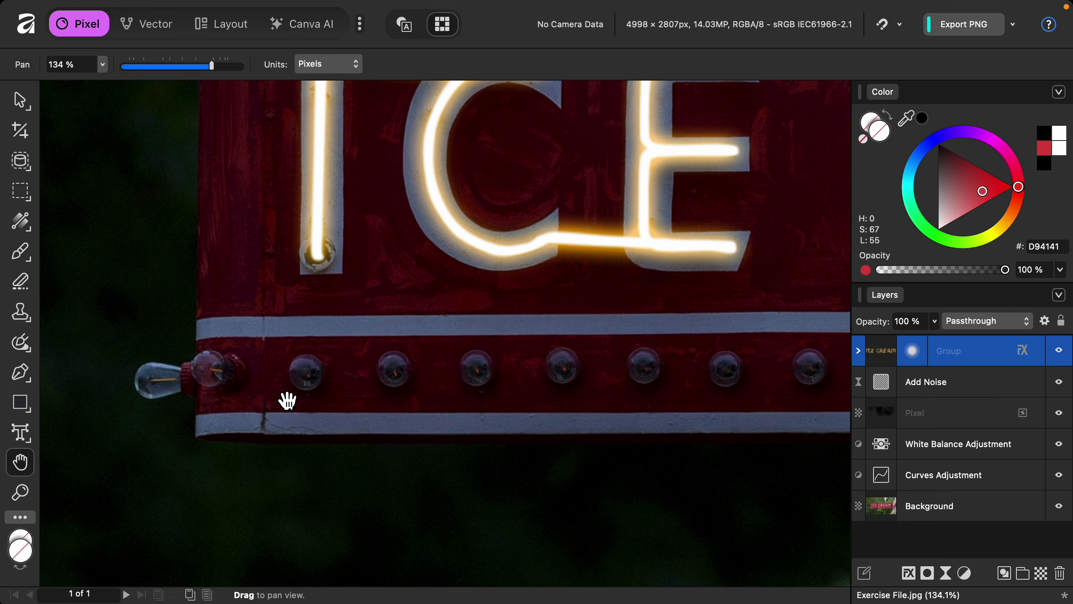
pyautogui.hscroll(-5, 320, 416)
pyautogui.scroll(2, 320, 416)
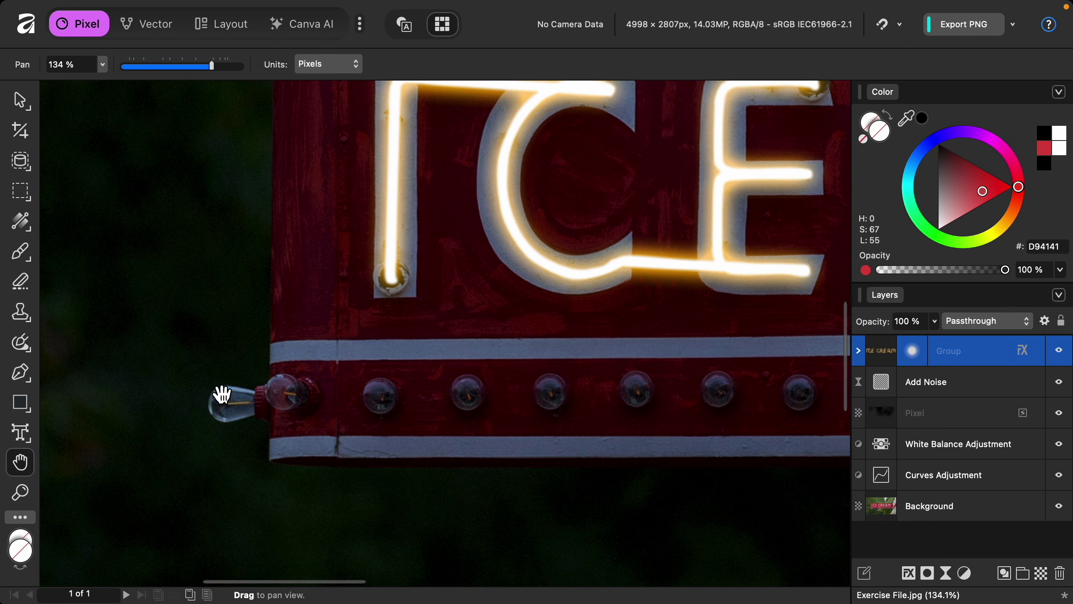
pyautogui.scroll(3, 262, 420)
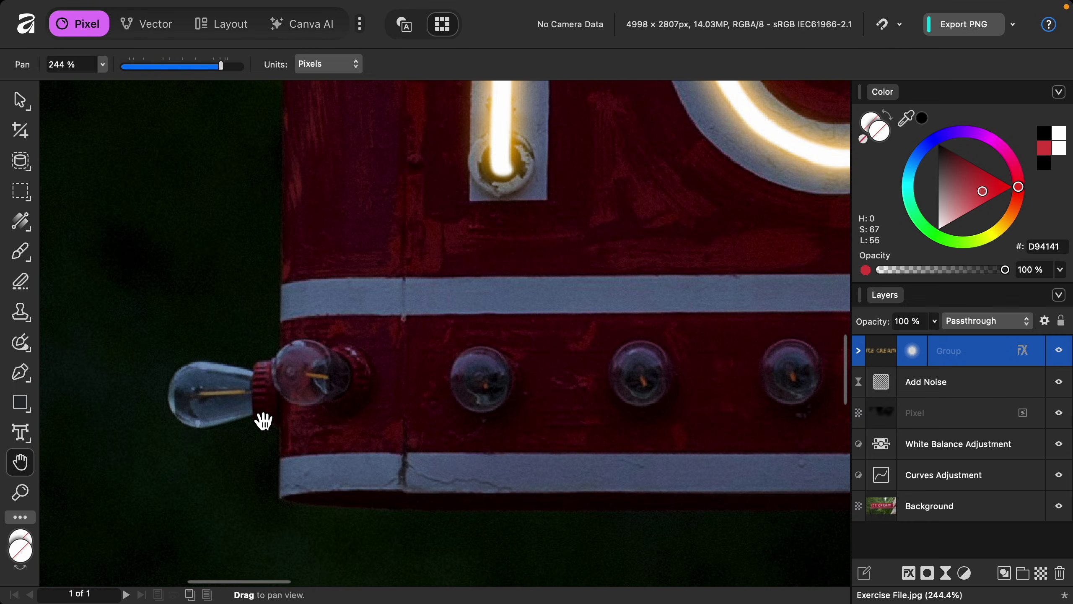
pyautogui.click(21, 378)
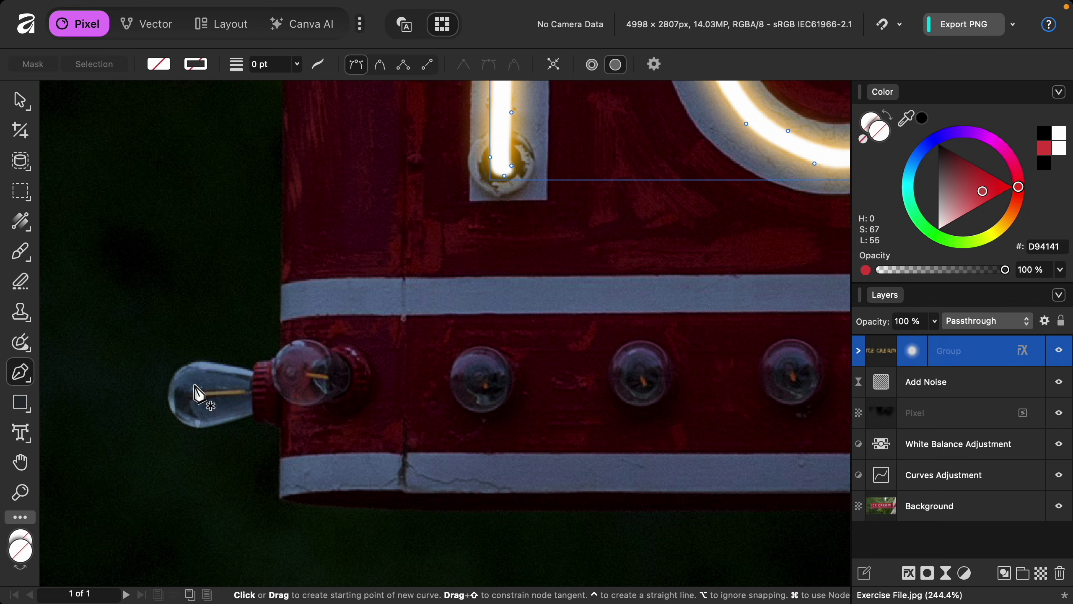
pyautogui.scroll(2, 252, 391)
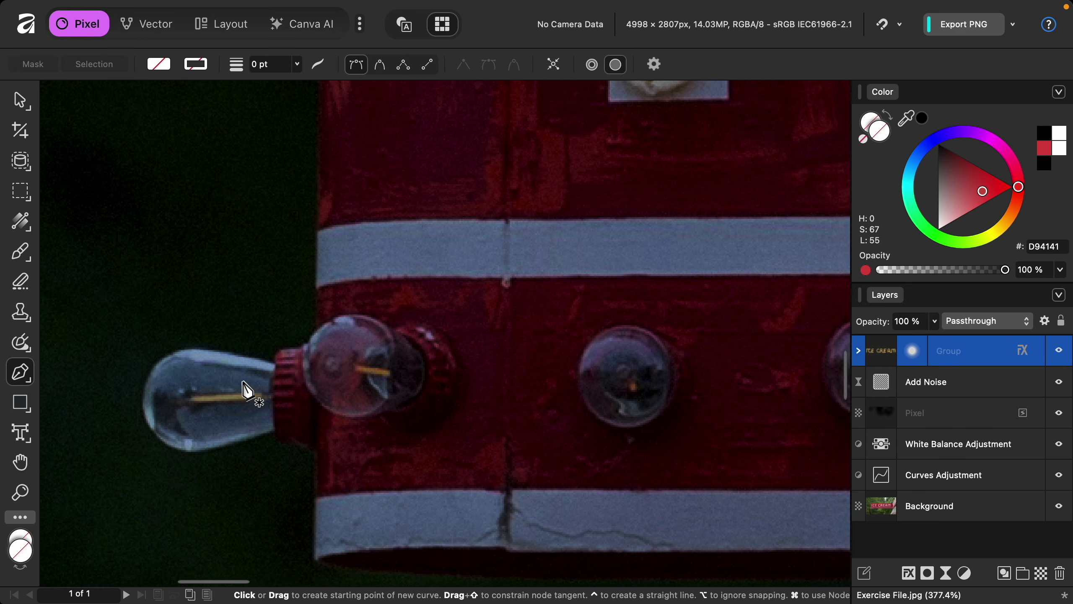
pyautogui.click(290, 362)
pyautogui.moveTo(215, 347); pyautogui.dragTo(197, 348)
pyautogui.moveTo(163, 382)
pyautogui.mouseDown()
pyautogui.moveTo(161, 415)
pyautogui.moveTo(199, 456)
pyautogui.moveTo(156, 413)
pyautogui.mouseUp()
pyautogui.click(173, 436)
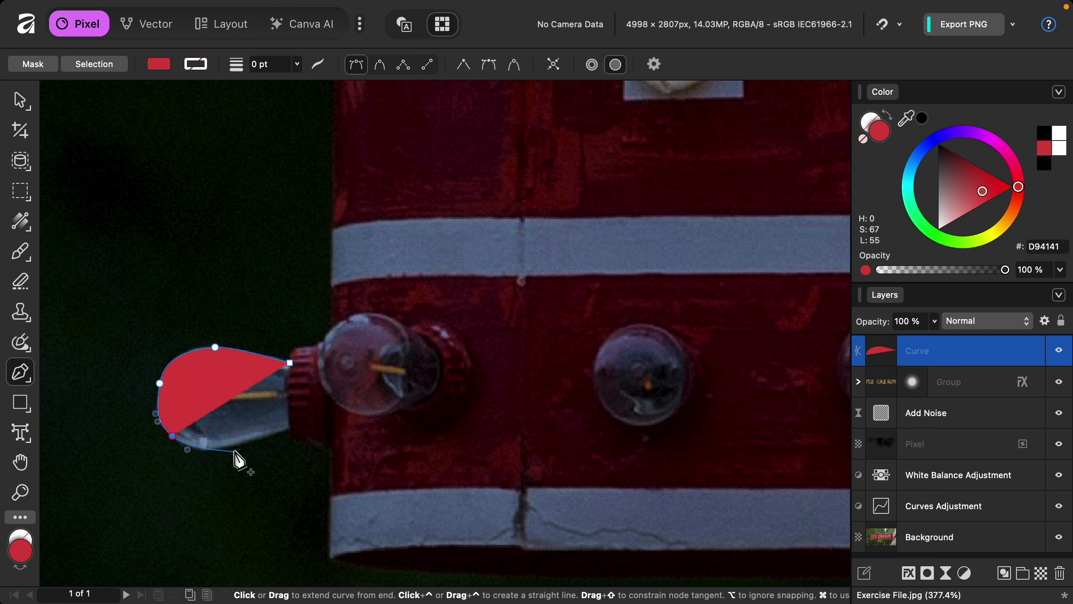
pyautogui.moveTo(214, 449); pyautogui.dragTo(231, 451)
pyautogui.click(290, 429)
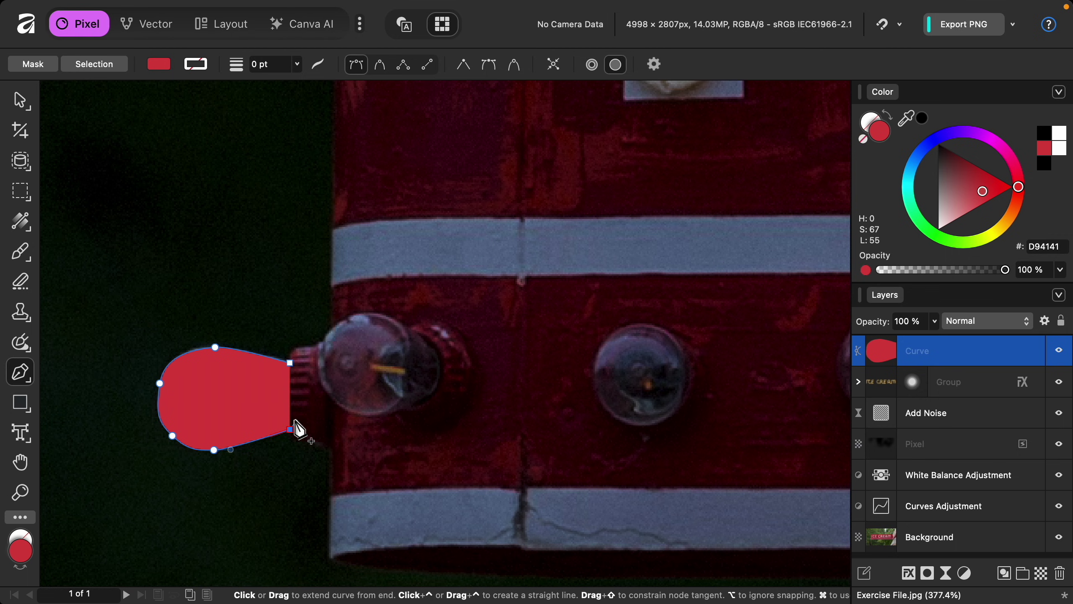
# Step: Close the protruding bulb's curve along its socket edge and fill it white (FFFFFF)
pyautogui.click(864, 140)
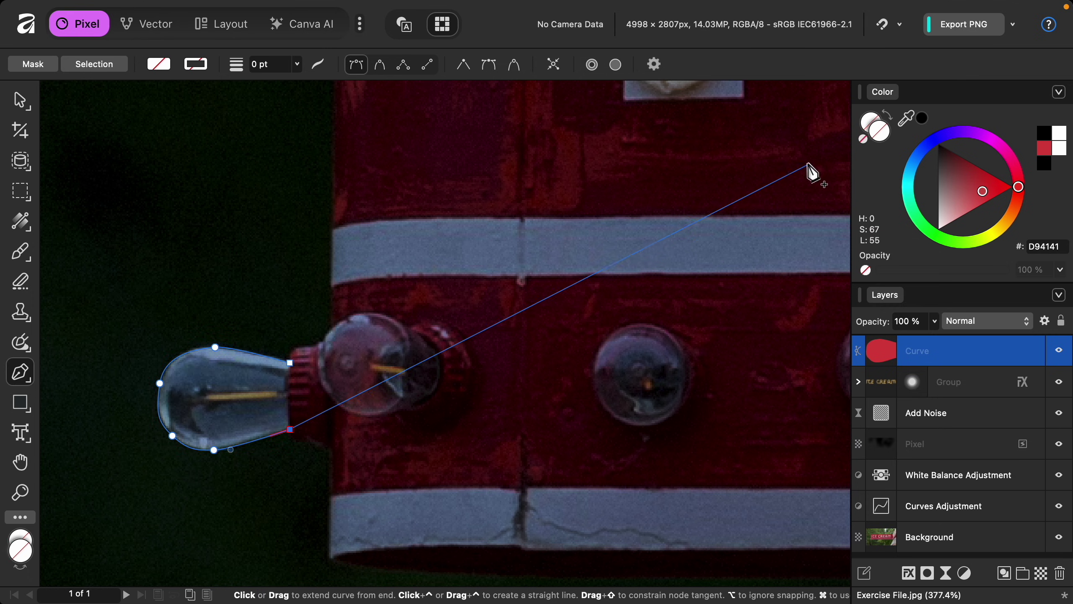
pyautogui.click(284, 391)
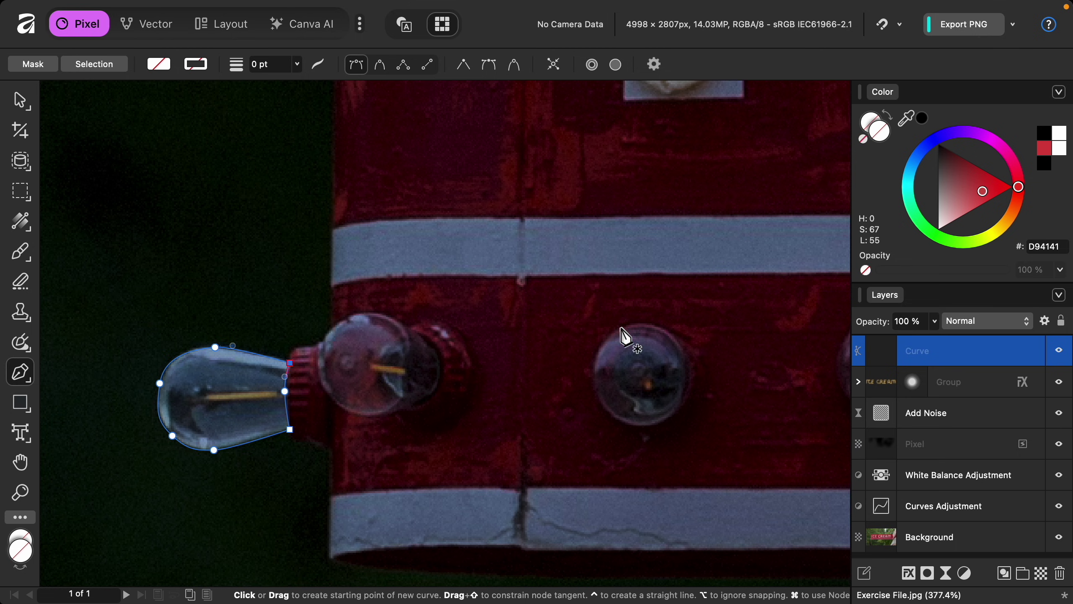
pyautogui.moveTo(986, 206); pyautogui.dragTo(935, 237)
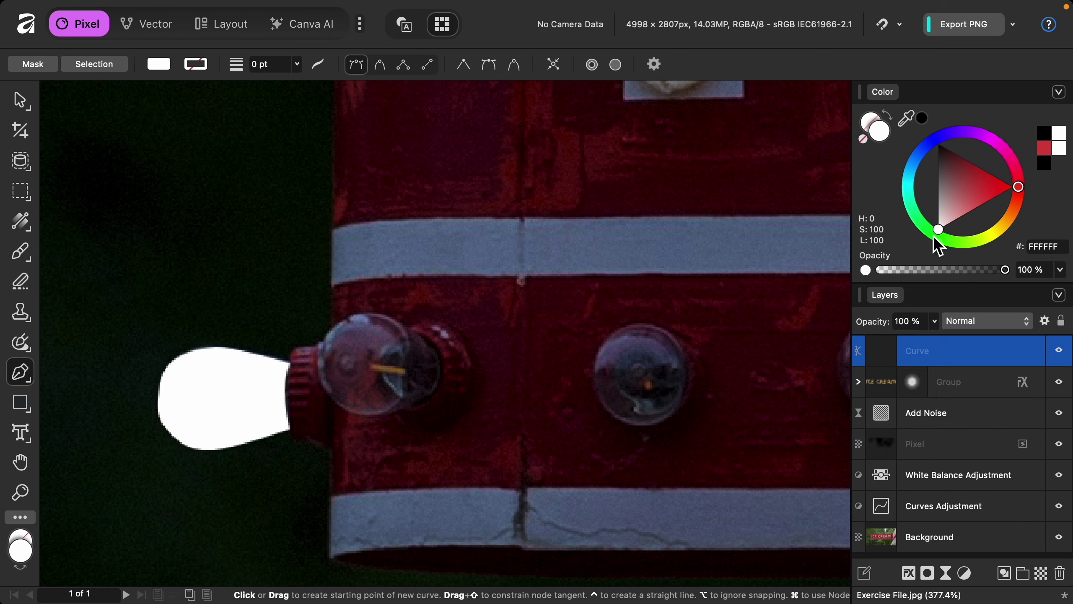
# Step: Trace a closed Pen curve around the neighboring bulb at the sign's corner and fill it white (FFFFFF)
pyautogui.click(443, 367)
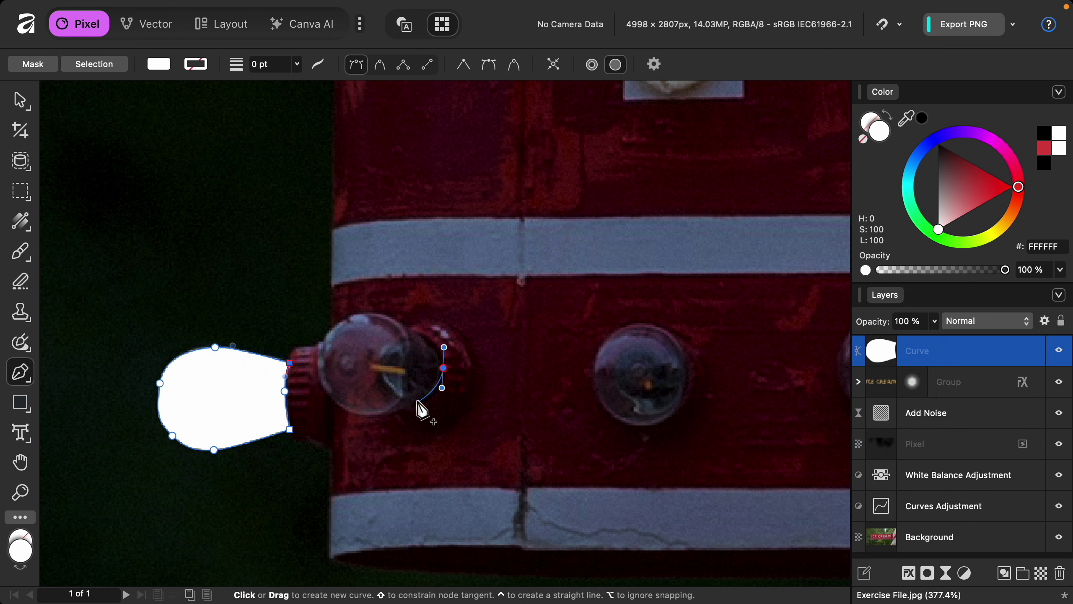
pyautogui.moveTo(420, 400); pyautogui.dragTo(407, 409)
pyautogui.click(862, 139)
pyautogui.click(373, 416)
pyautogui.click(323, 385)
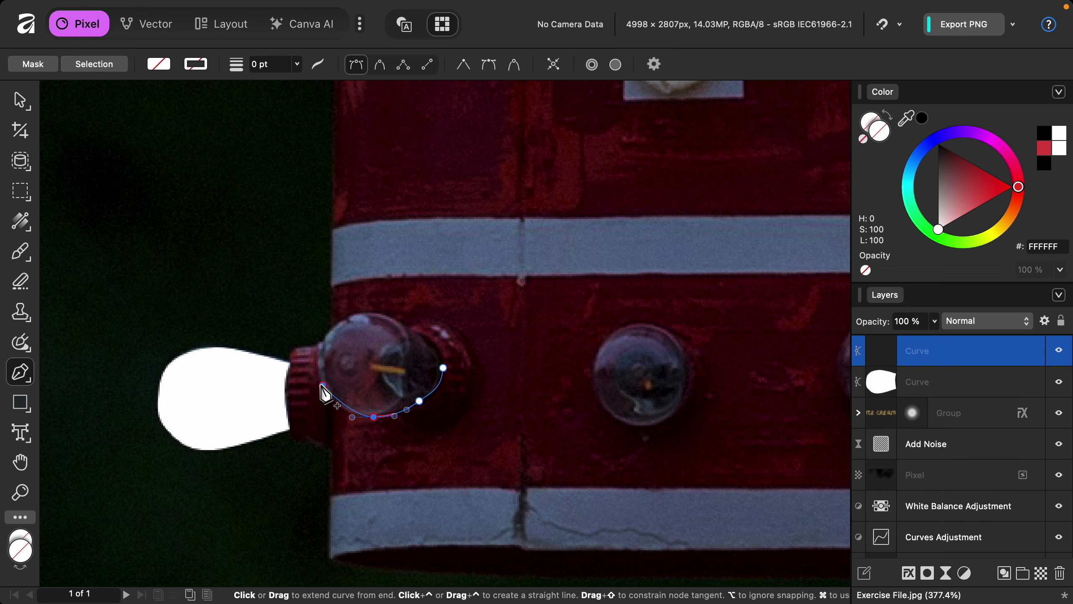
pyautogui.click(324, 340)
pyautogui.click(376, 313)
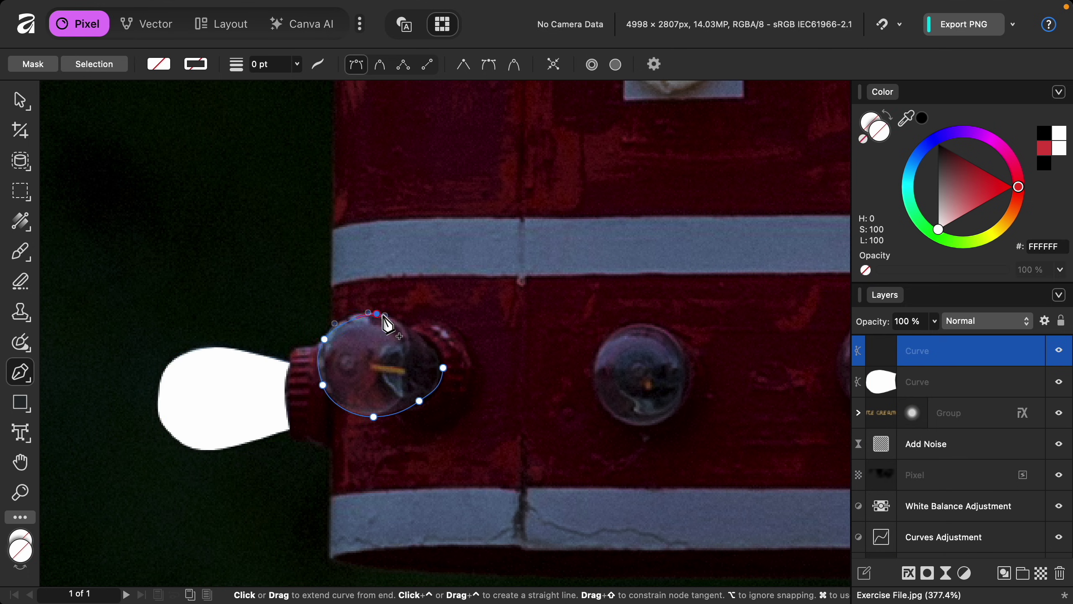
pyautogui.click(443, 368)
pyautogui.scroll(-3, 448, 389)
pyautogui.click(937, 237)
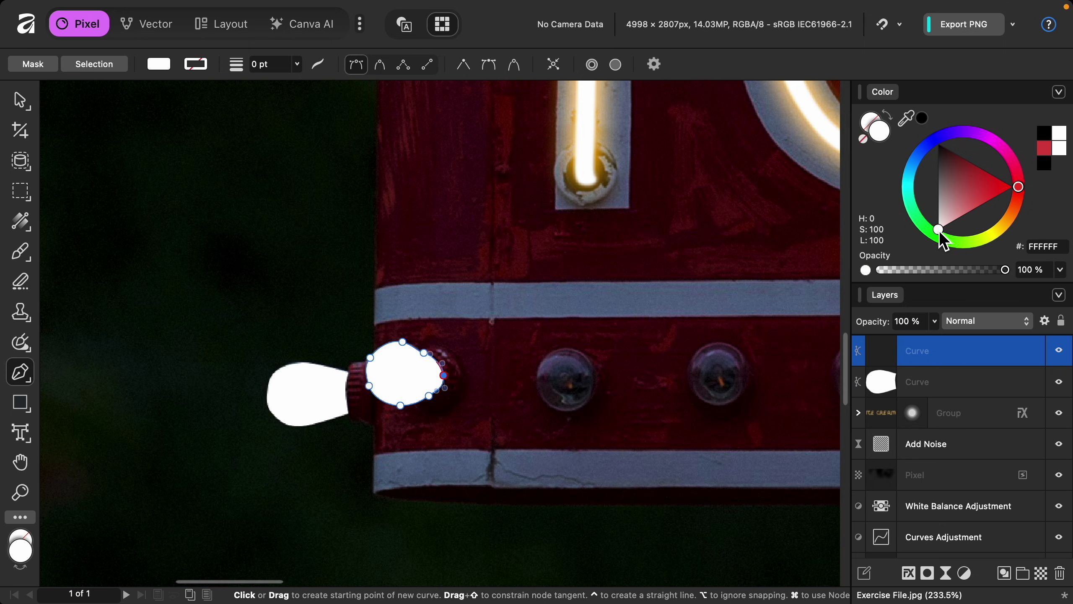
# Step: Draw a white ellipse over the first round bulb beside the sign's corner and narrow it to about 58 px wide
pyautogui.hscroll(5, 714, 383)
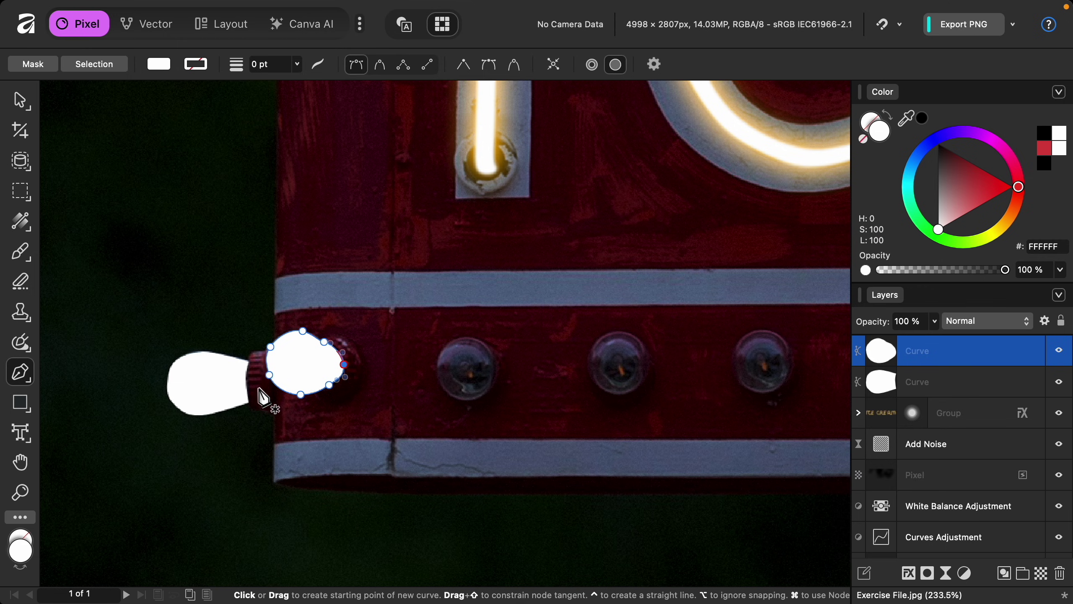
pyautogui.click(31, 414)
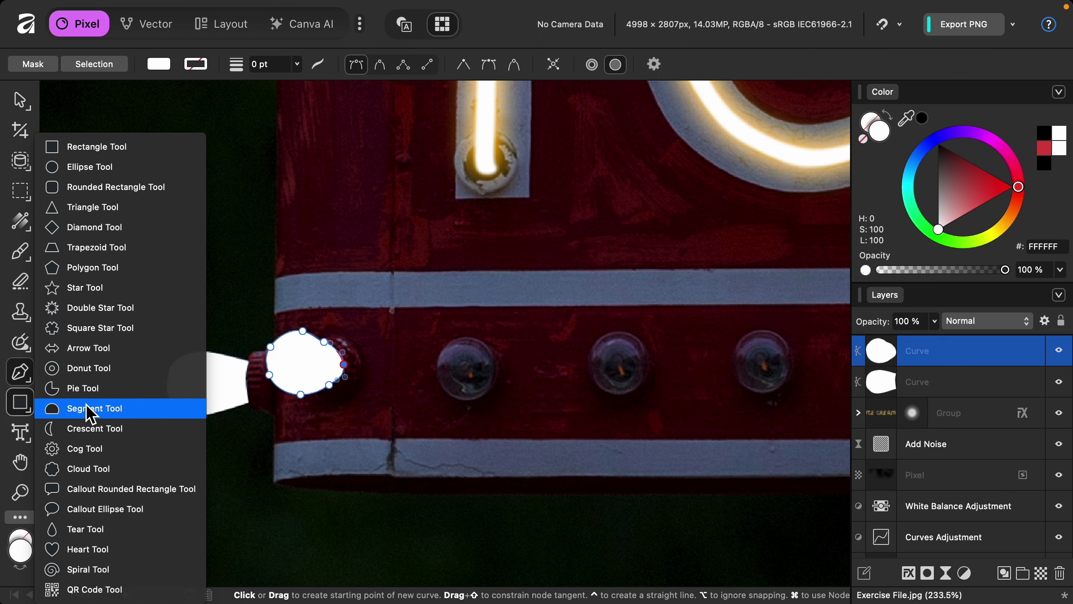
pyautogui.click(147, 172)
pyautogui.scroll(3, 464, 367)
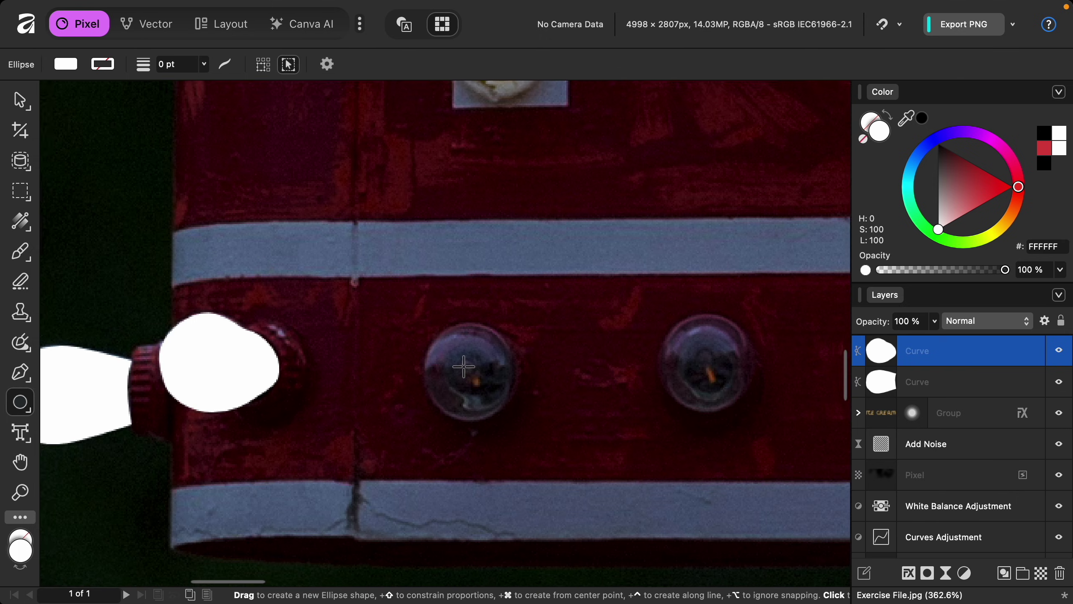
pyautogui.moveTo(377, 305); pyautogui.dragTo(471, 405)
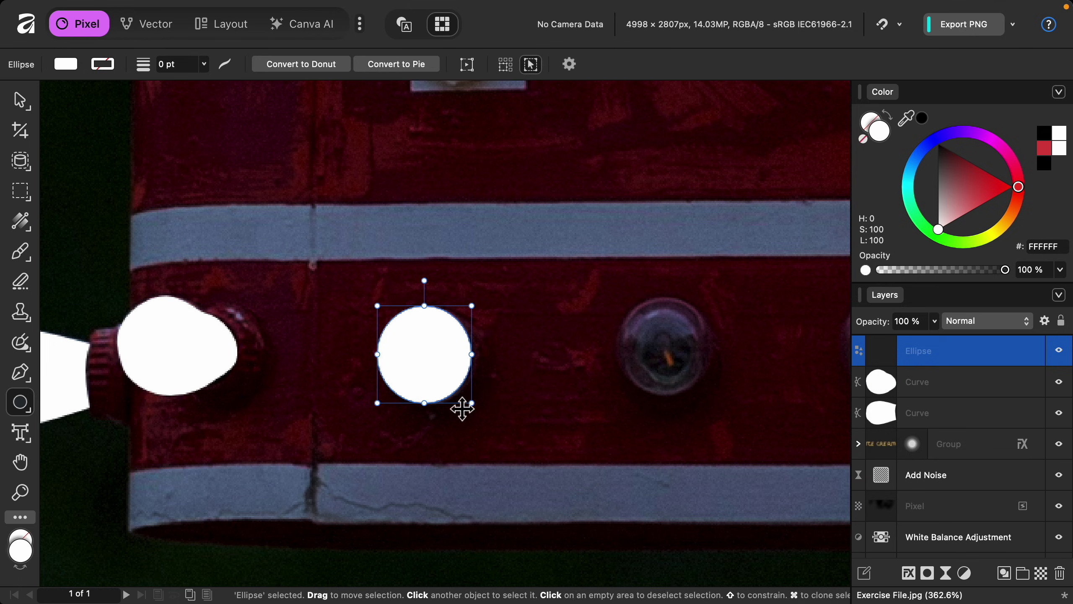
pyautogui.moveTo(379, 357)
pyautogui.mouseDown()
pyautogui.moveTo(406, 359)
pyautogui.moveTo(383, 358)
pyautogui.mouseUp()
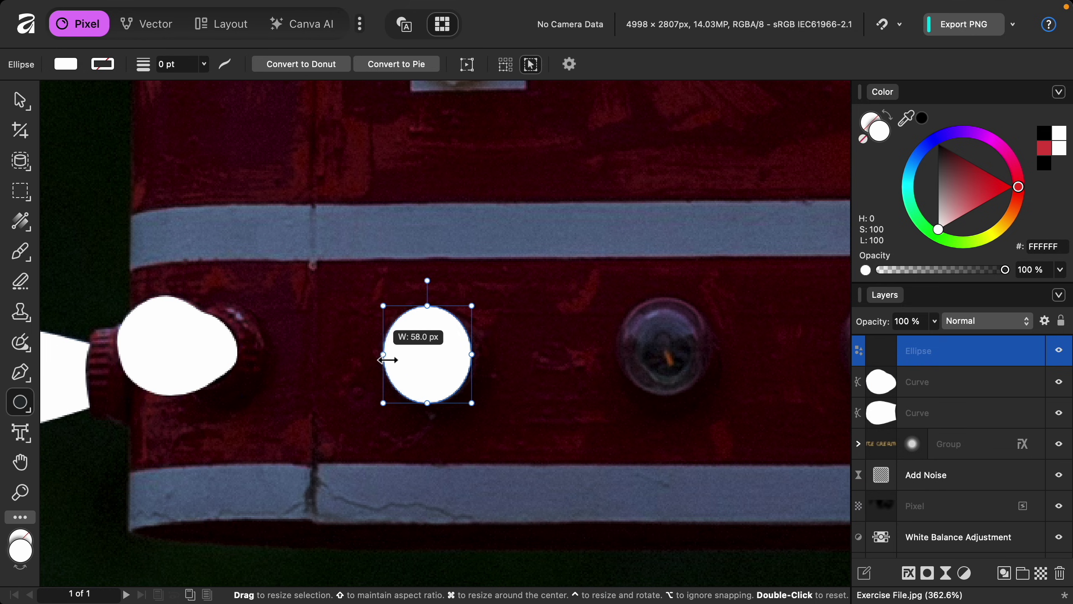
# Step: Cover the following bulbs below the word ICE, up to the C of CREAM, with white ellipses fitted to their glass
pyautogui.moveTo(427, 305)
pyautogui.mouseDown()
pyautogui.moveTo(433, 344)
pyautogui.moveTo(433, 315)
pyautogui.moveTo(560, 395)
pyautogui.mouseUp()
pyautogui.hscroll(5, 538, 372)
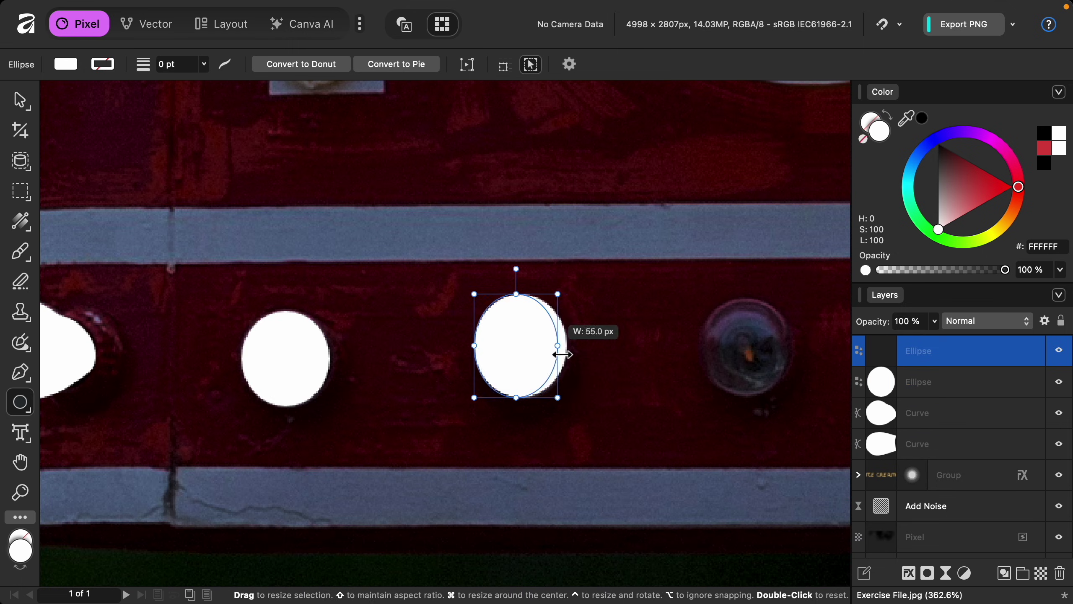
pyautogui.hscroll(8, 549, 360)
pyautogui.moveTo(481, 296); pyautogui.dragTo(570, 396)
pyautogui.hscroll(3, 462, 312)
pyautogui.moveTo(639, 304); pyautogui.dragTo(723, 395)
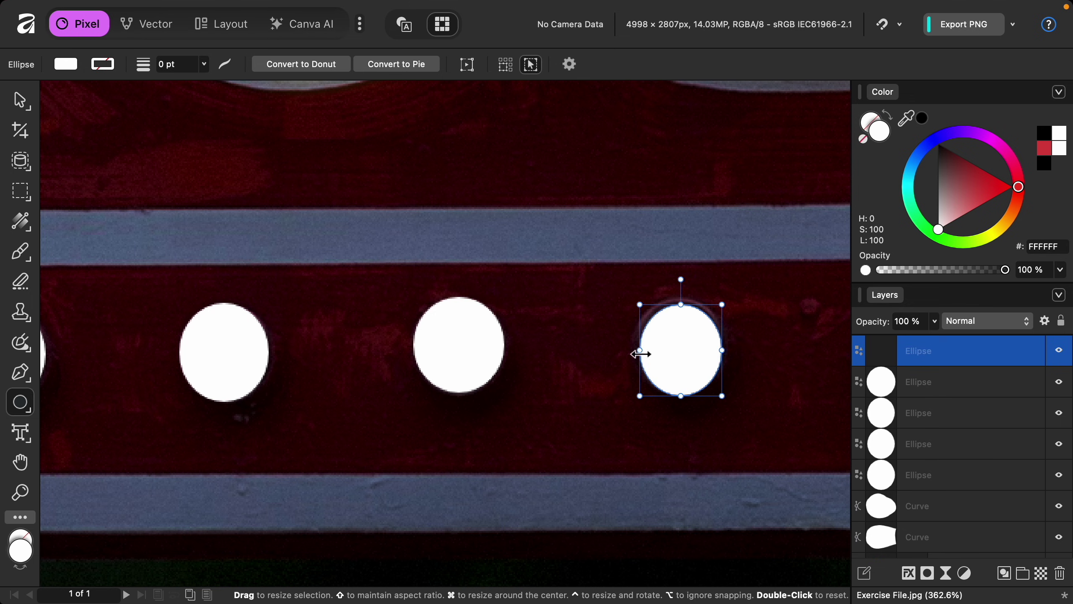
pyautogui.hscroll(4, 621, 376)
pyautogui.hscroll(-1, 616, 372)
pyautogui.hscroll(5, 634, 341)
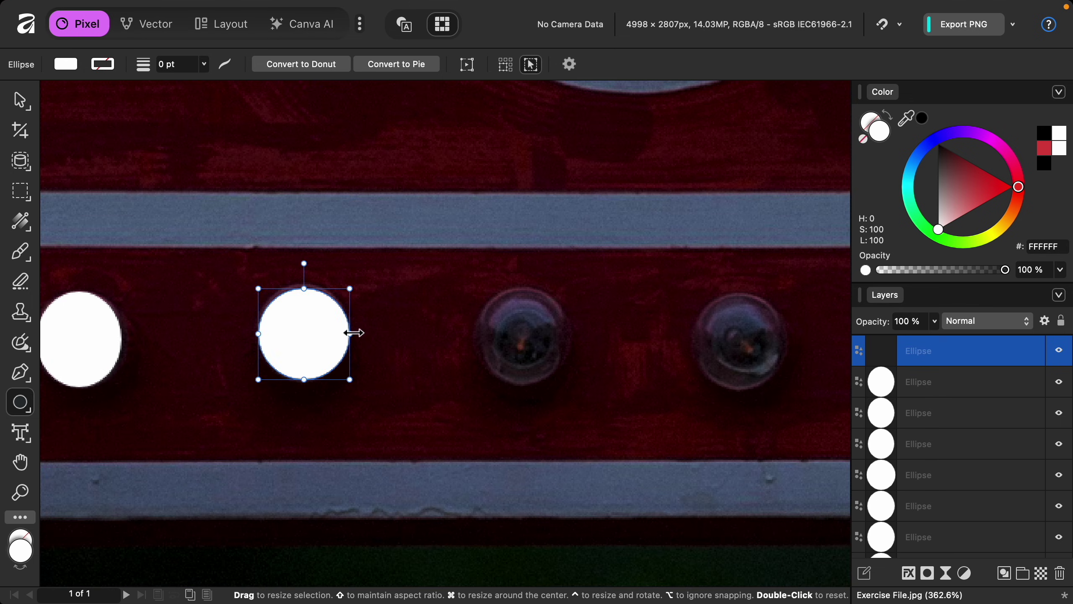
# Step: Draw fitted white ellipses over the bulbs below the letters C and R of CREAM
pyautogui.moveTo(479, 286); pyautogui.dragTo(569, 385)
pyautogui.moveTo(700, 293); pyautogui.dragTo(780, 394)
pyautogui.hscroll(12, 780, 393)
pyautogui.moveTo(209, 306); pyautogui.dragTo(296, 403)
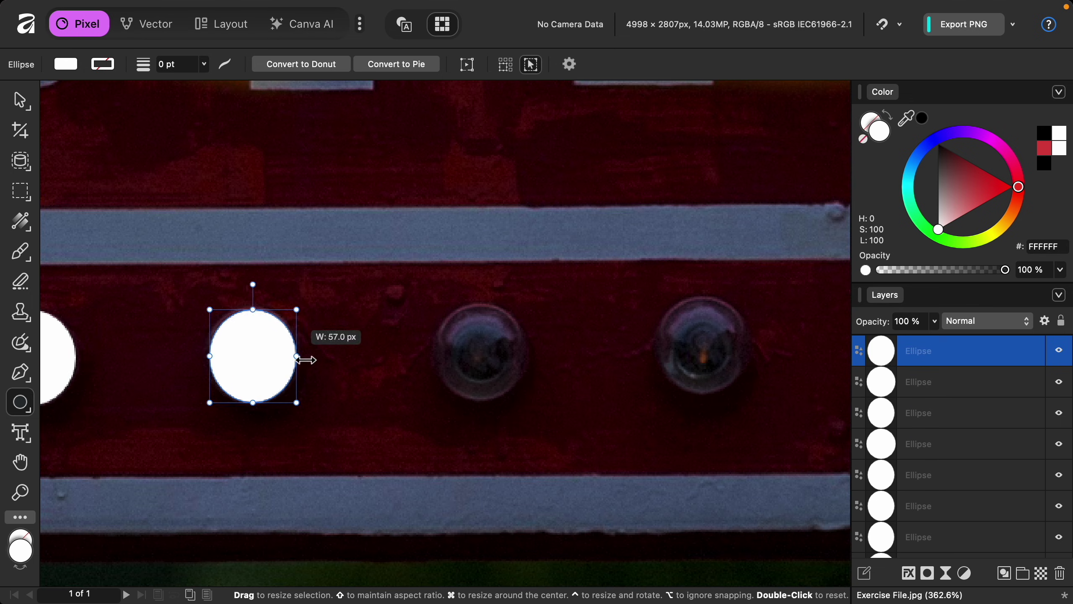
pyautogui.moveTo(438, 299); pyautogui.dragTo(521, 403)
pyautogui.moveTo(665, 298); pyautogui.dragTo(738, 392)
# Step: Continue the row of white ellipses over the bulbs below the letters E and A of CREAM
pyautogui.hscroll(12, 738, 391)
pyautogui.moveTo(180, 373); pyautogui.dragTo(96, 372)
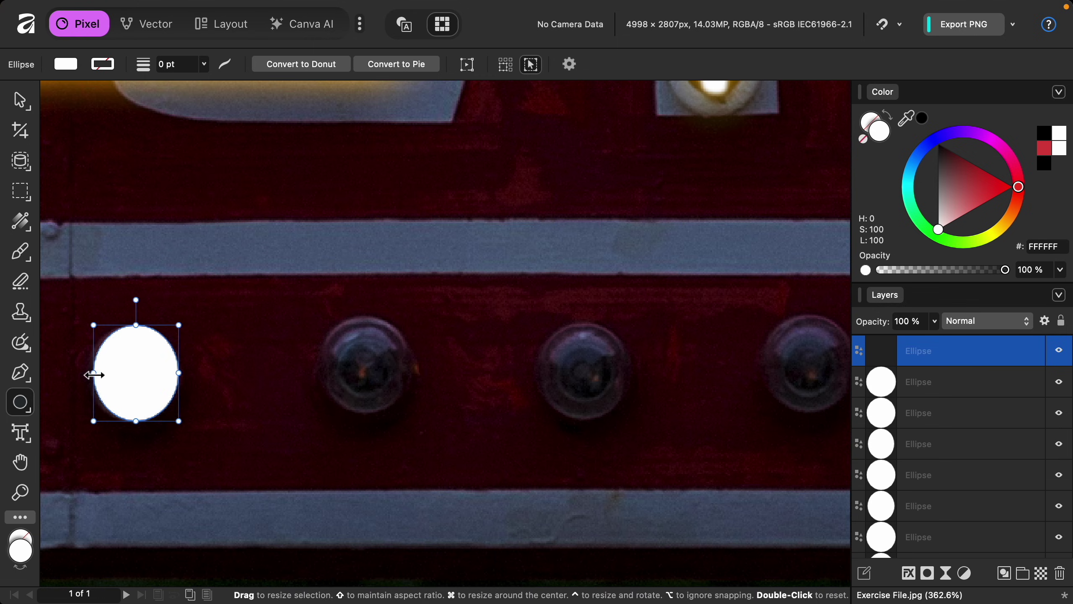
pyautogui.moveTo(415, 365); pyautogui.dragTo(321, 365)
pyautogui.moveTo(628, 371); pyautogui.dragTo(548, 372)
pyautogui.hscroll(10, 548, 373)
pyautogui.moveTo(437, 321); pyautogui.dragTo(531, 376)
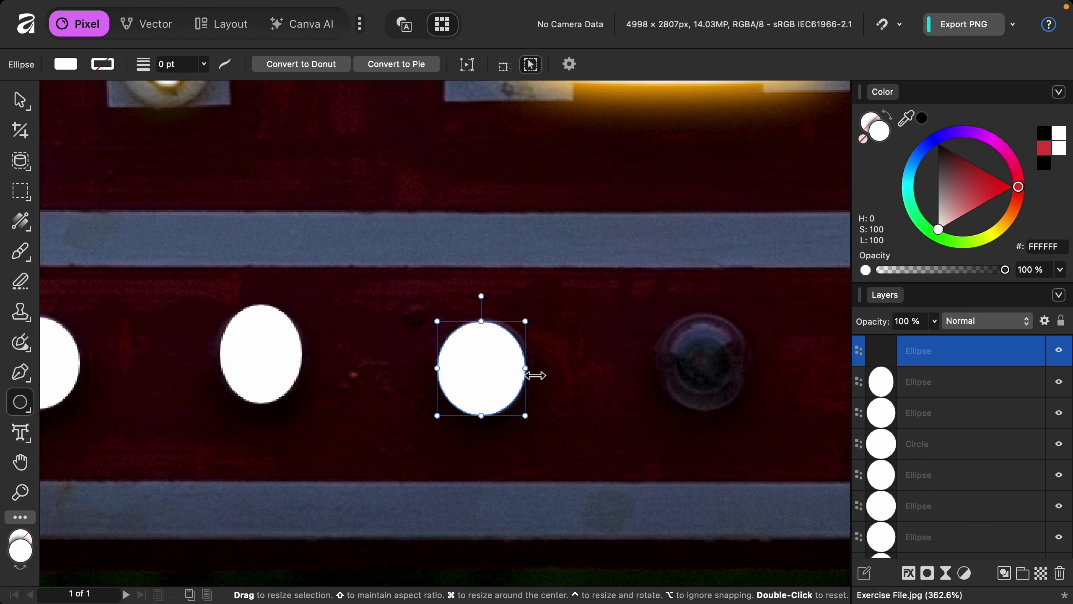
pyautogui.moveTo(745, 360); pyautogui.dragTo(661, 362)
# Step: Cover the remaining bulbs, from below the M to the sign's roof end, with white ellipses and fit the whole image in view
pyautogui.hscroll(12, 661, 362)
pyautogui.moveTo(181, 335); pyautogui.dragTo(256, 426)
pyautogui.moveTo(257, 384); pyautogui.dragTo(263, 382)
pyautogui.moveTo(402, 343); pyautogui.dragTo(477, 426)
pyautogui.moveTo(477, 384); pyautogui.dragTo(484, 384)
pyautogui.moveTo(619, 332); pyautogui.dragTo(712, 426)
pyautogui.hscroll(12, 670, 347)
pyautogui.moveTo(340, 312); pyautogui.dragTo(419, 412)
pyautogui.moveTo(419, 364); pyautogui.dragTo(425, 364)
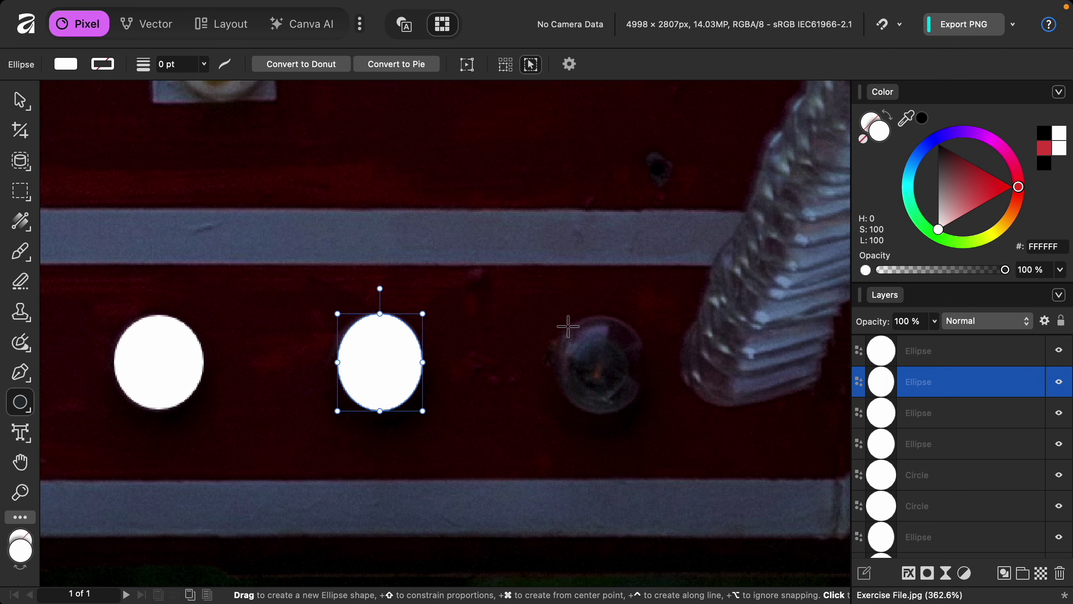
pyautogui.moveTo(557, 319); pyautogui.dragTo(642, 412)
pyautogui.press('super+0')
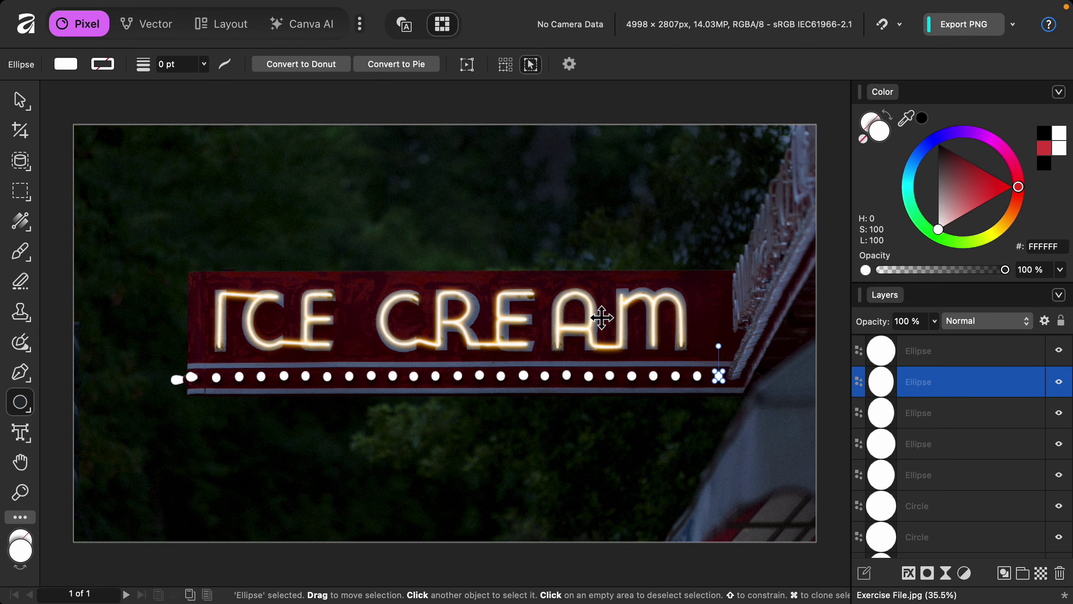
# Step: Select all the bulb ellipses together with the two bulb curves and group them
pyautogui.click(938, 357)
pyautogui.scroll(-5, 938, 447)
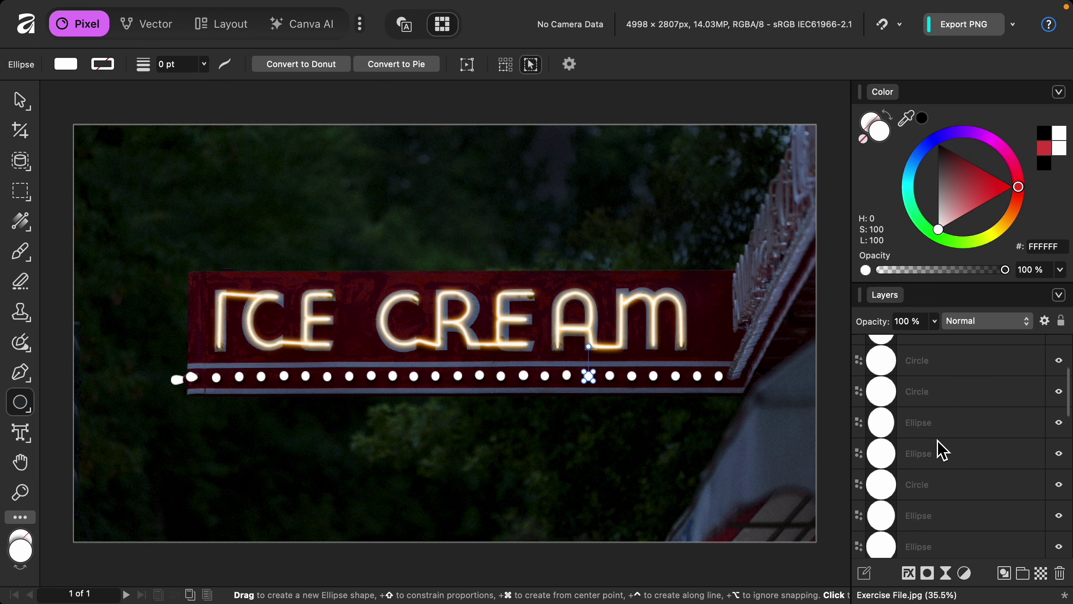
pyautogui.scroll(-5, 937, 440)
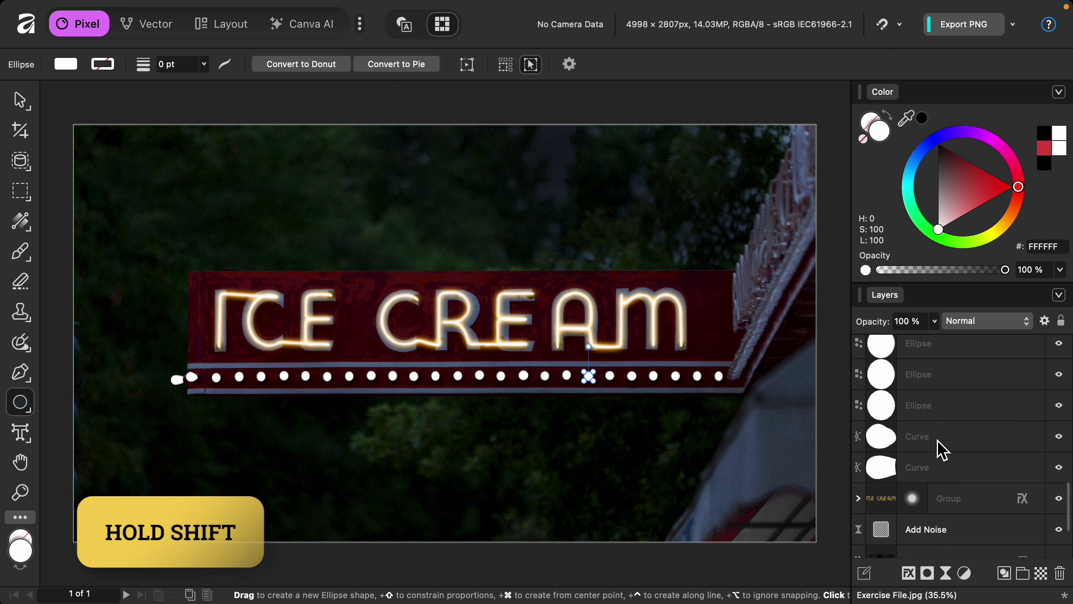
pyautogui.keyDown('shift'); pyautogui.click(946, 452); pyautogui.keyUp('shift')
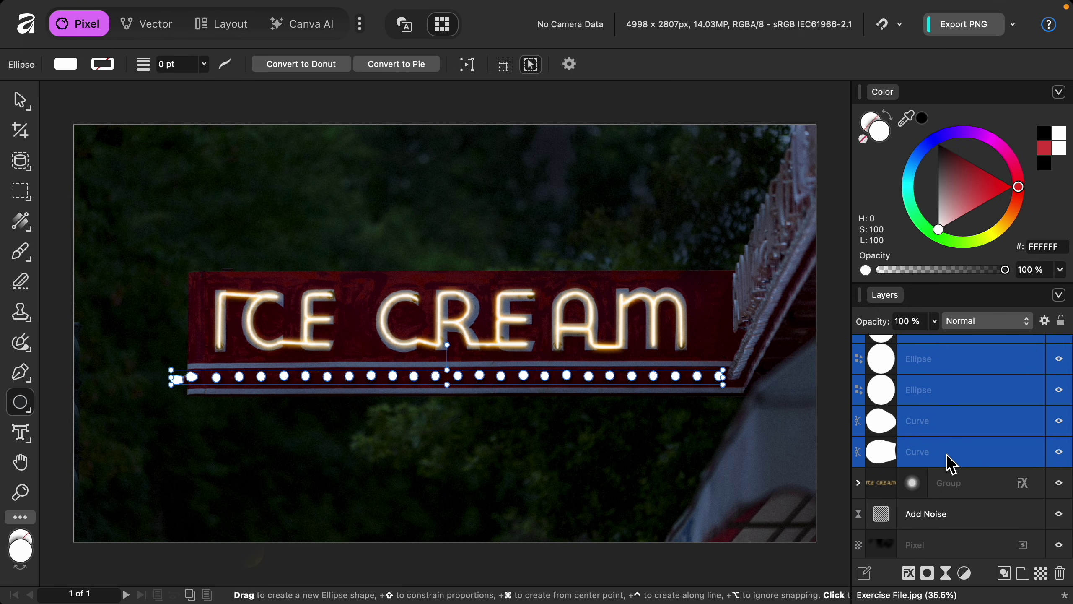
pyautogui.hotkey('ctrl', 'g')
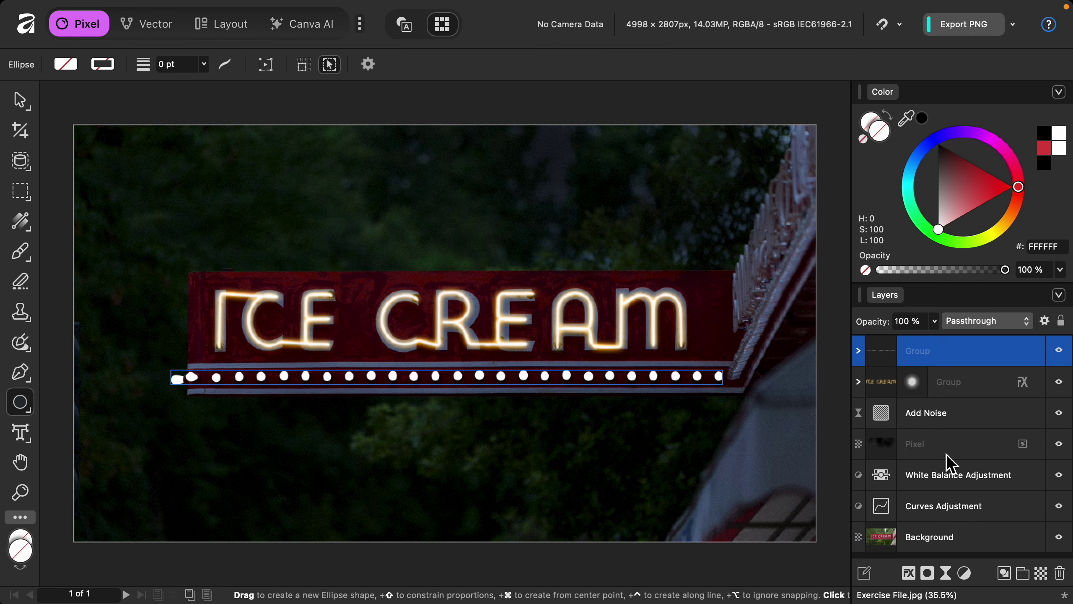
# Step: Apply a live Gaussian Blur of about 0.7 px to the bulbs group and copy the letters group's layer effects onto it
pyautogui.click(946, 573)
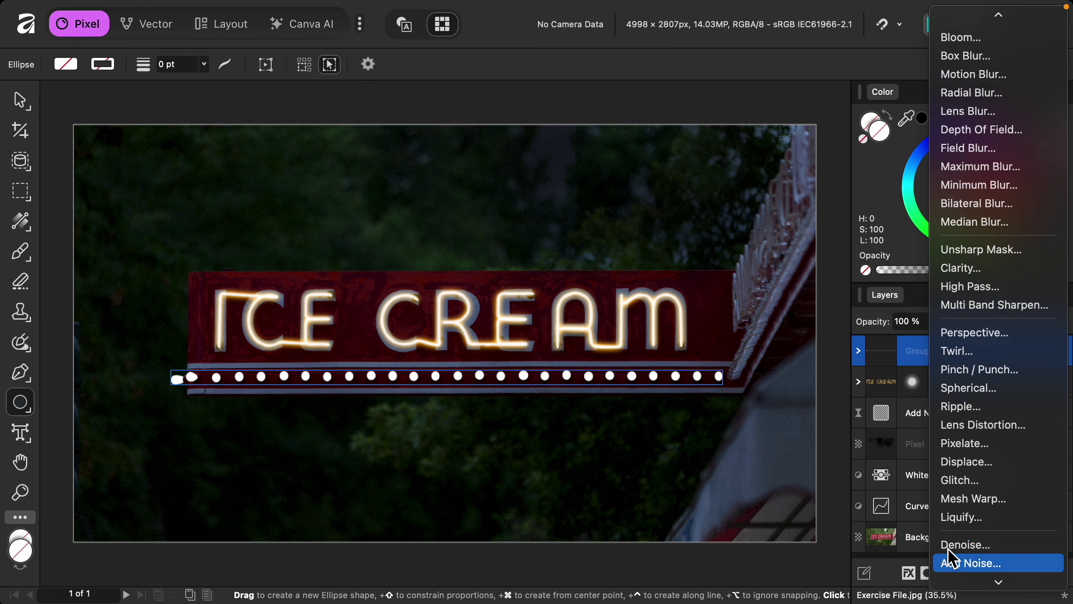
pyautogui.scroll(1, 991, 34)
pyautogui.click(990, 23)
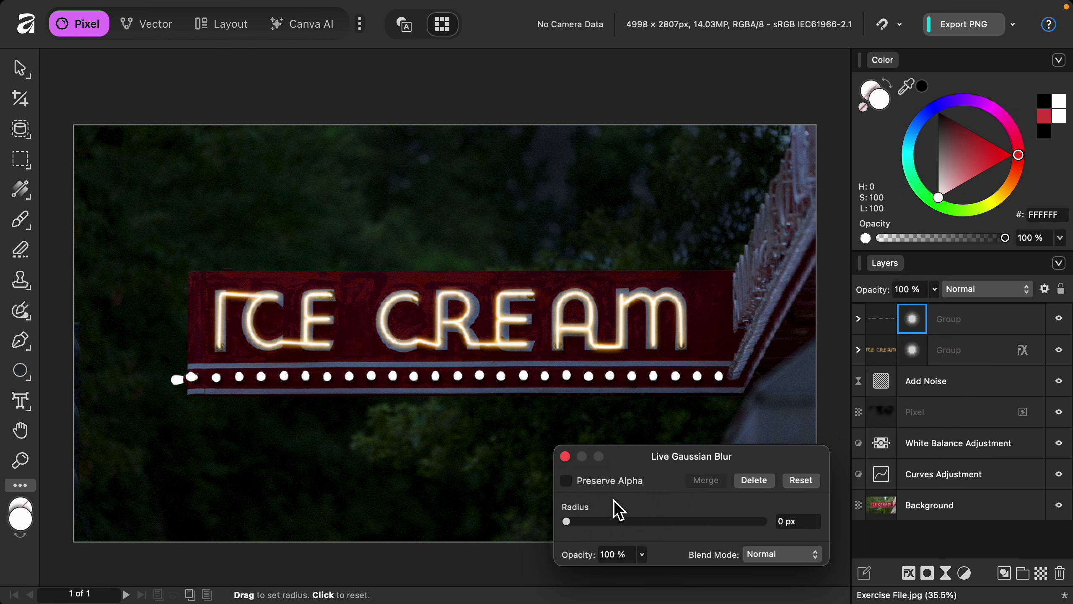
pyautogui.moveTo(569, 523); pyautogui.dragTo(604, 536)
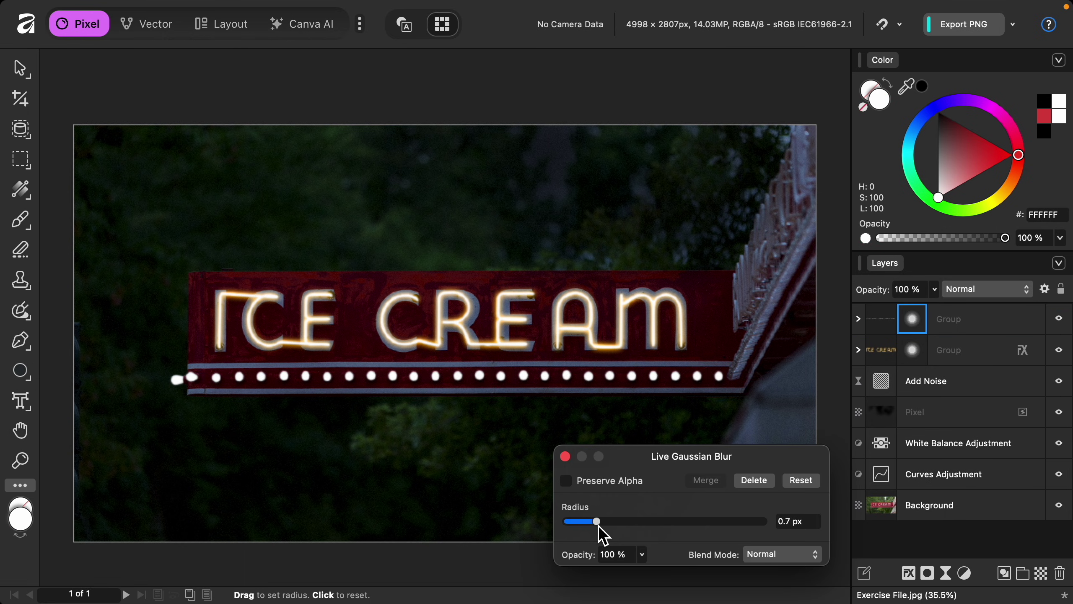
pyautogui.click(565, 456)
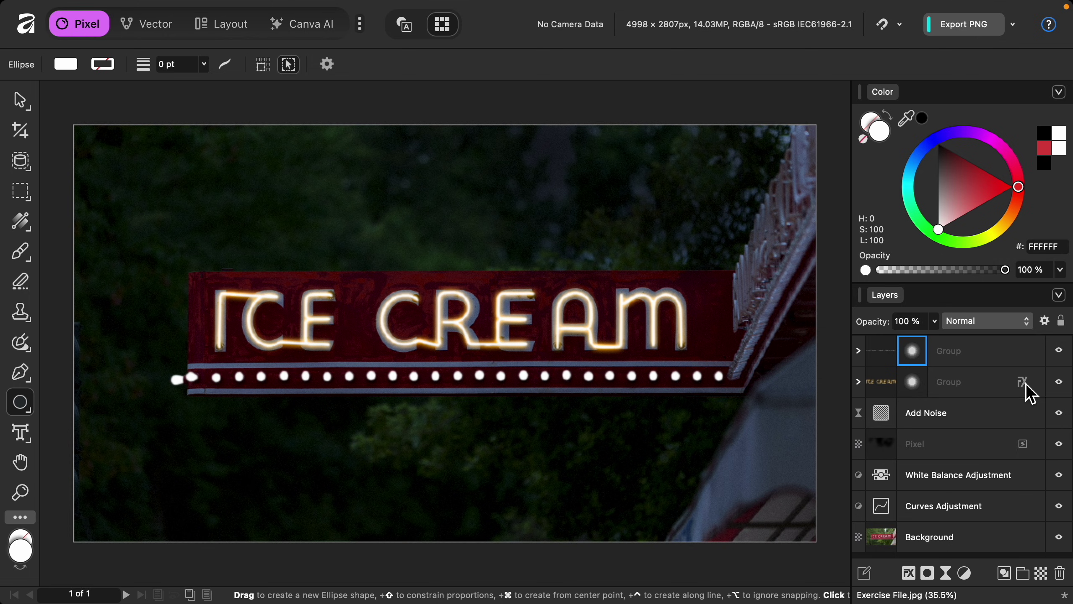
pyautogui.moveTo(1027, 387); pyautogui.dragTo(1028, 363)
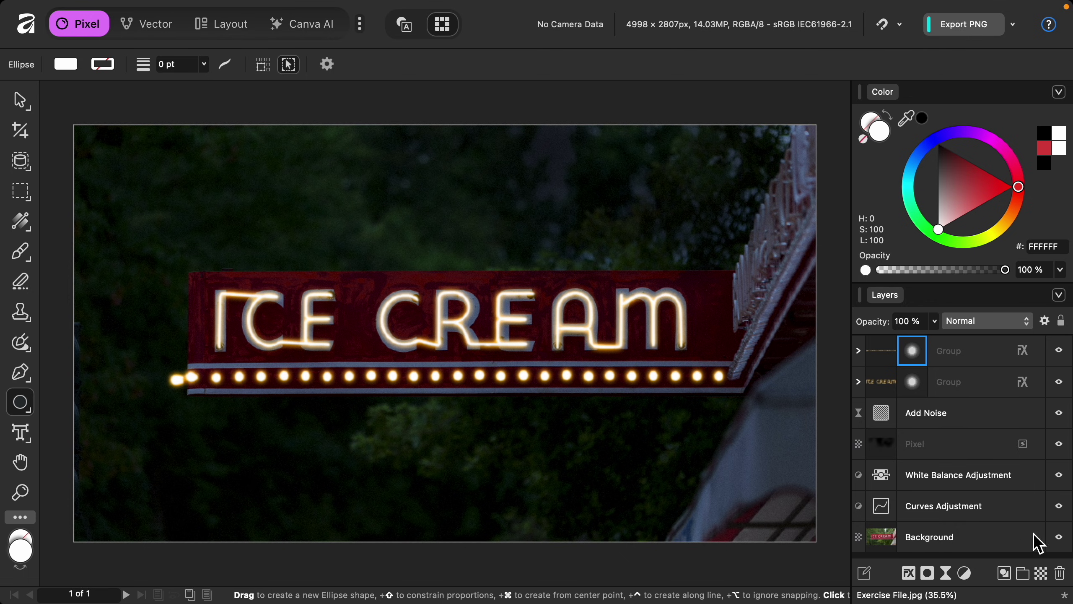
# Step: Add a new pixel layer and paint a soft white glow over the sign with a 1396 px brush at 4% flow
pyautogui.click(1040, 573)
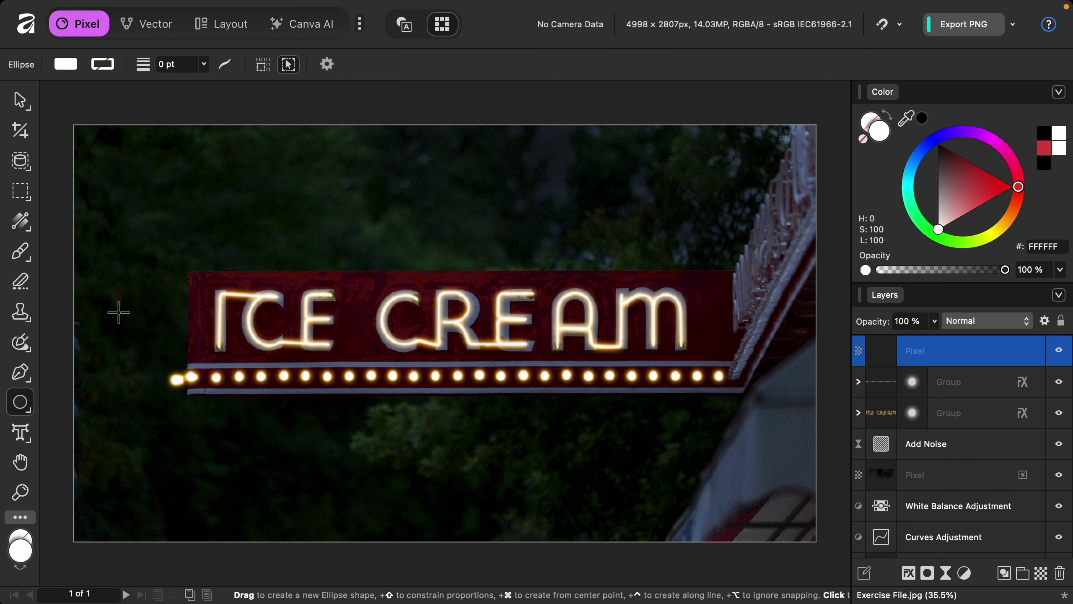
pyautogui.click(20, 252)
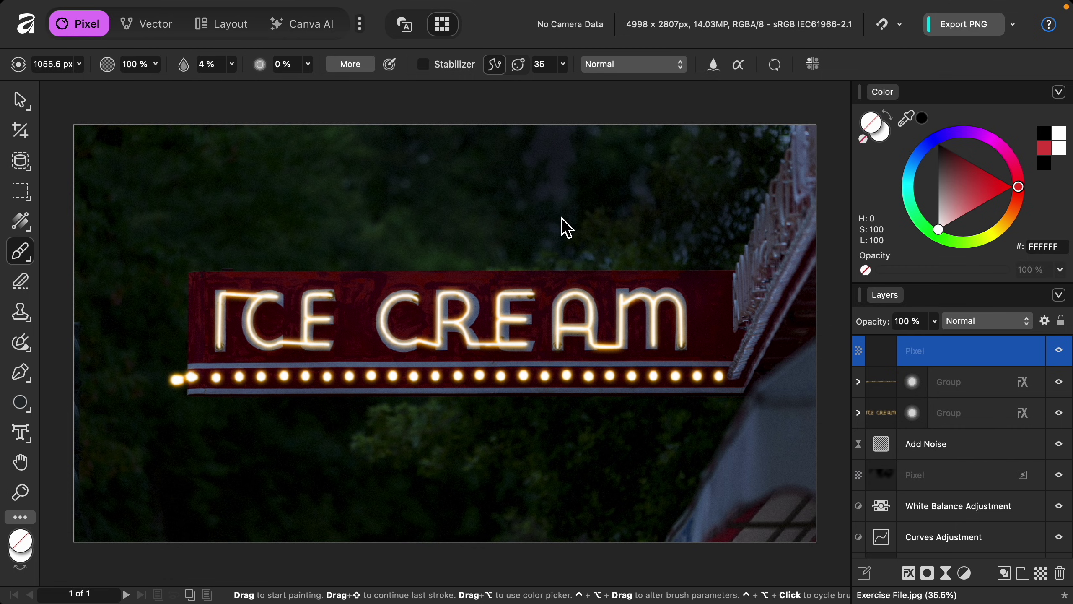
pyautogui.click(882, 142)
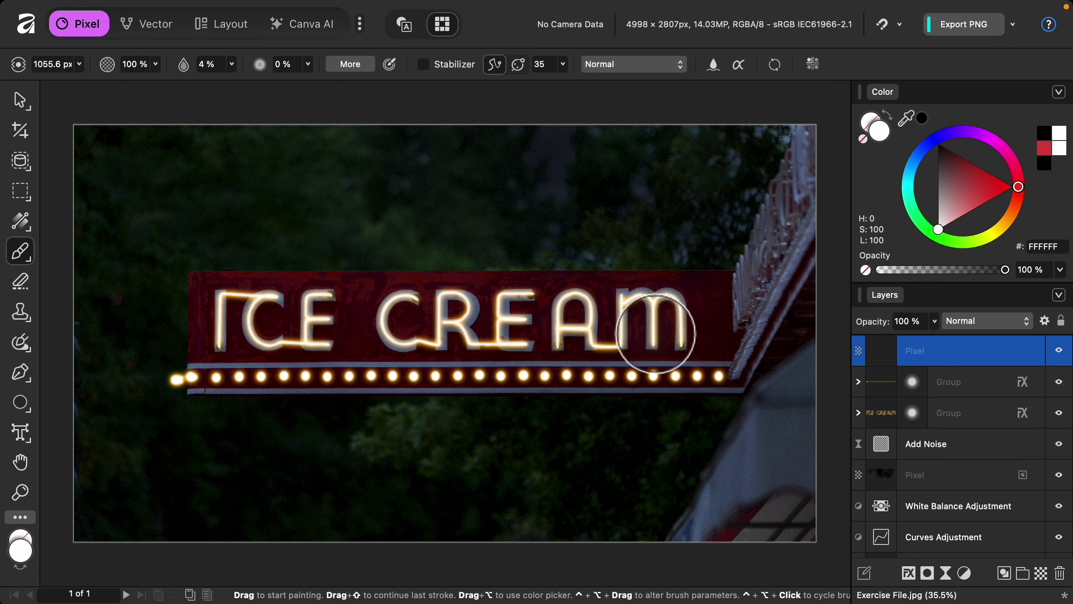
pyautogui.press(']')
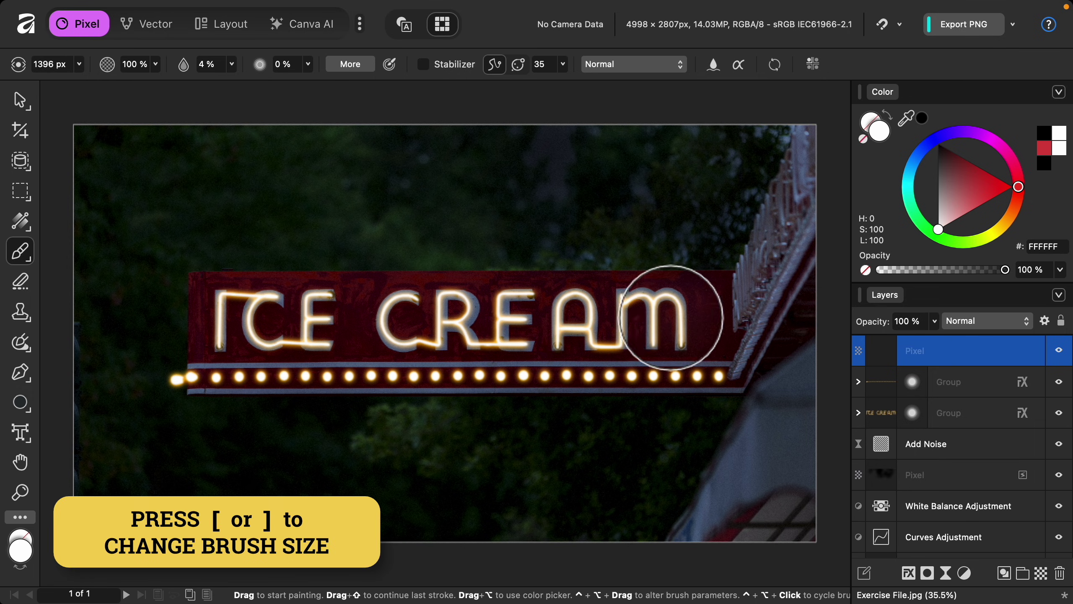
pyautogui.moveTo(671, 319)
pyautogui.mouseDown()
pyautogui.moveTo(352, 329)
pyautogui.moveTo(576, 316)
pyautogui.moveTo(570, 367)
pyautogui.moveTo(179, 384)
pyautogui.moveTo(729, 383)
pyautogui.moveTo(204, 374)
pyautogui.moveTo(518, 391)
pyautogui.moveTo(383, 348)
pyautogui.moveTo(239, 328)
pyautogui.moveTo(289, 314)
pyautogui.moveTo(659, 383)
pyautogui.mouseUp()
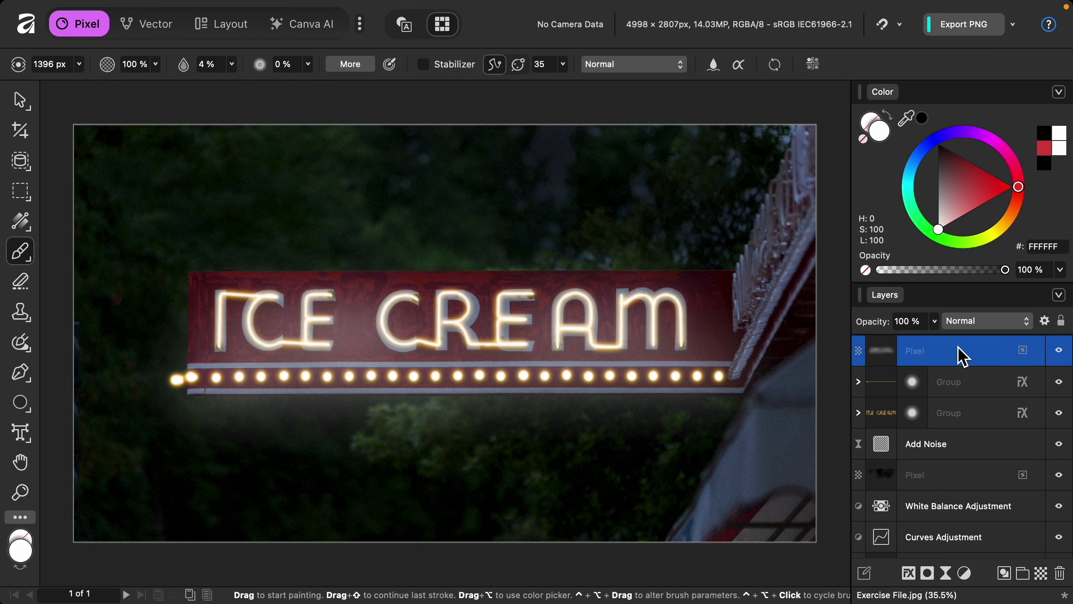
# Step: Set the white glow layer's blend mode to Soft Light and toggle its visibility to compare the sign with and without it
pyautogui.click(988, 324)
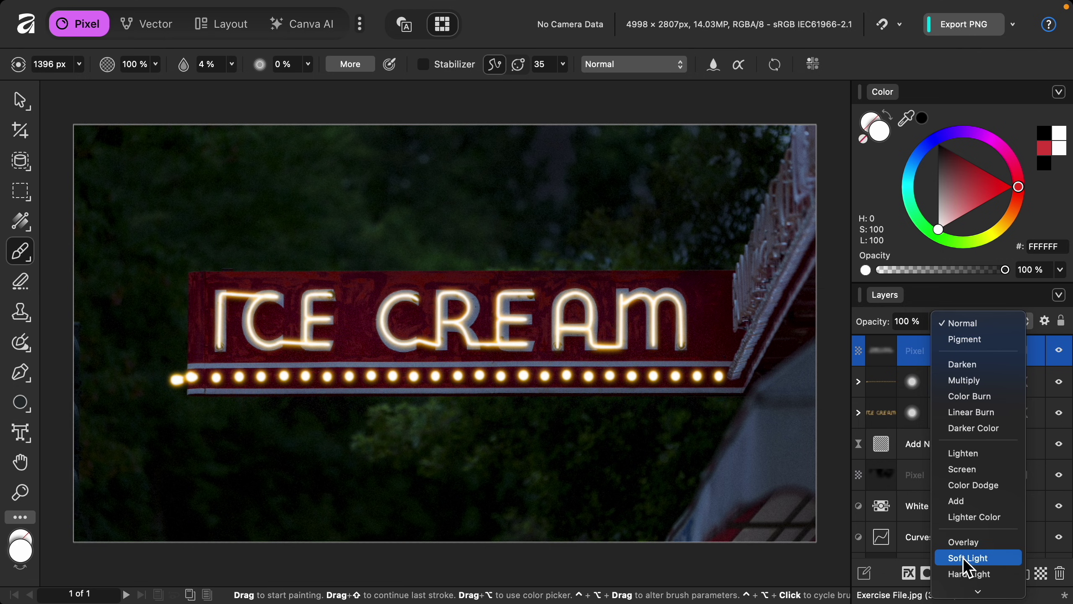
pyautogui.click(965, 558)
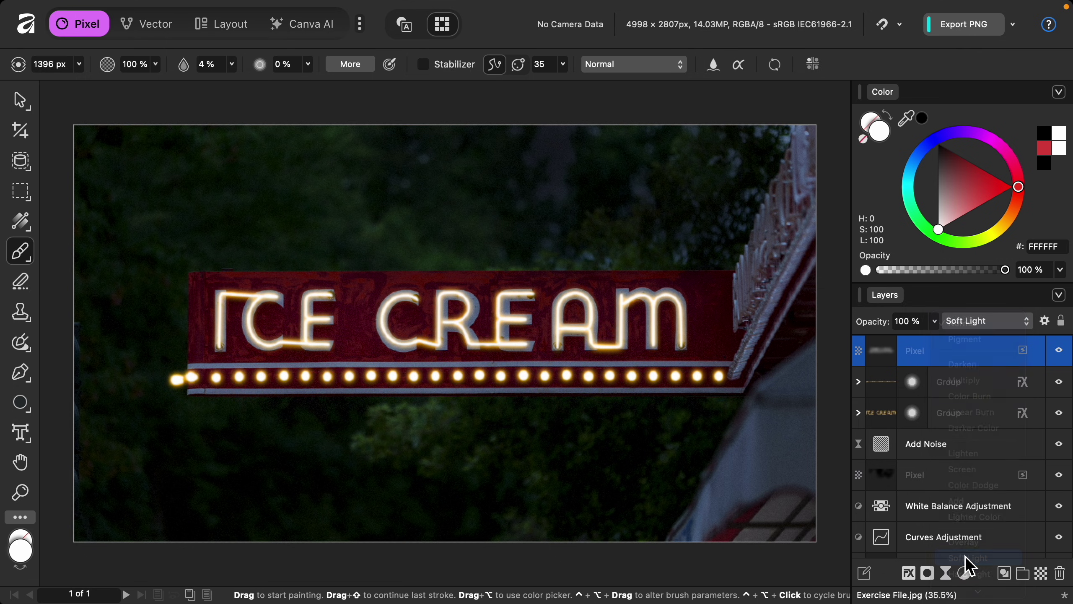
pyautogui.click(1060, 355)
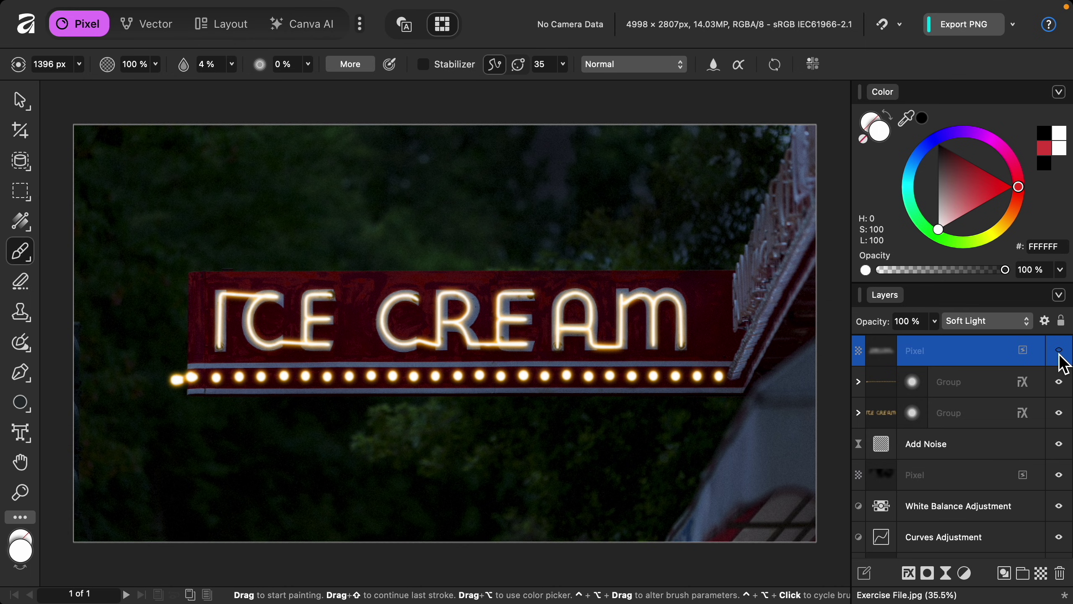
pyautogui.click(1059, 355)
pyautogui.click(1060, 355)
pyautogui.click(1060, 356)
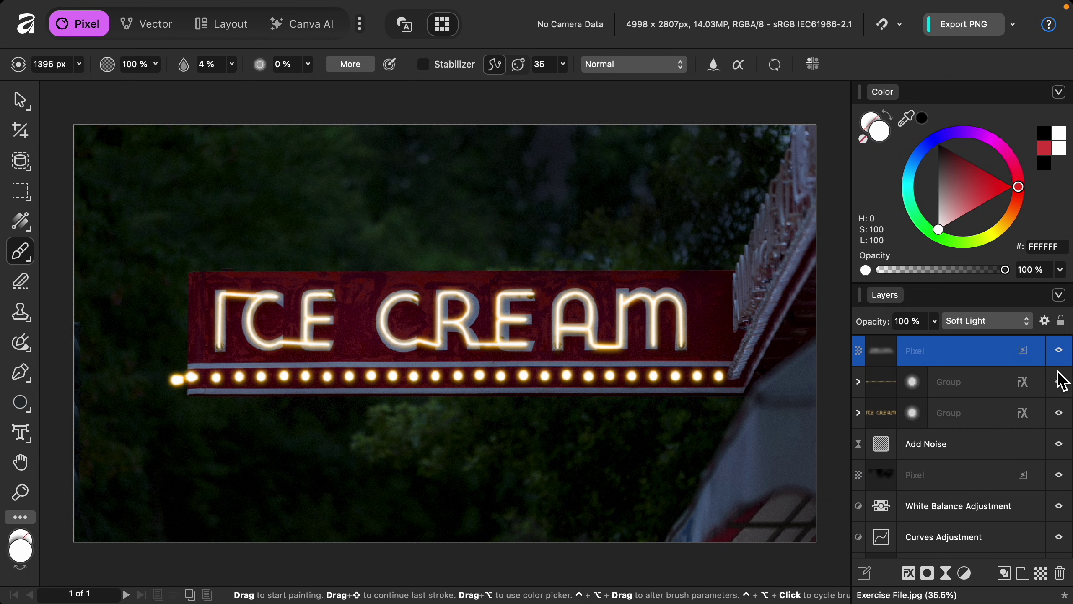
# Step: Add another pixel layer and paint a soft yellow (FFCD00) glow across the sign's letters and bulbs
pyautogui.click(1042, 574)
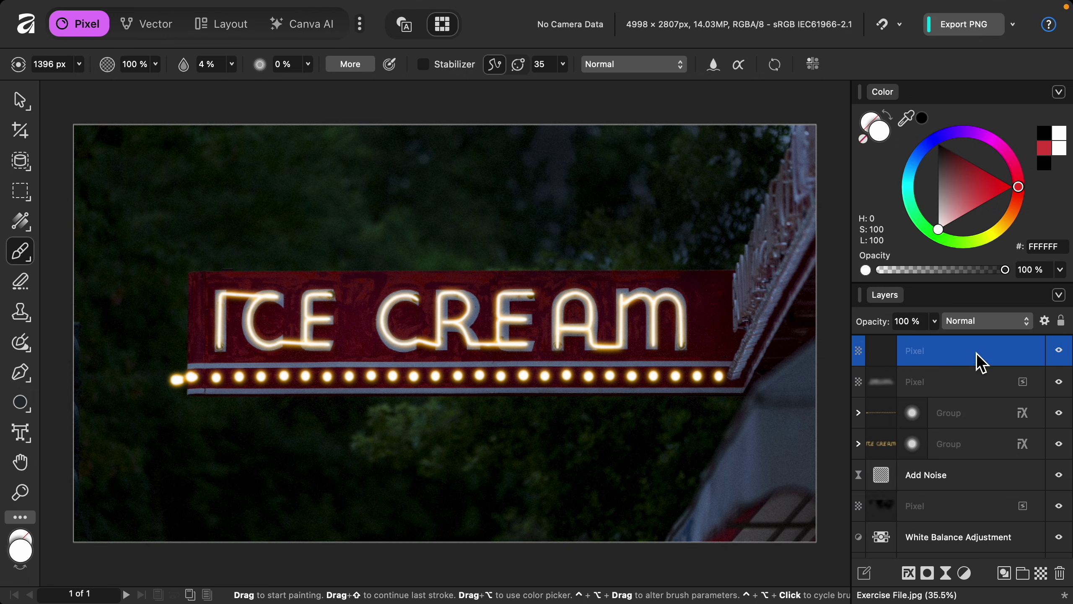
pyautogui.click(1005, 231)
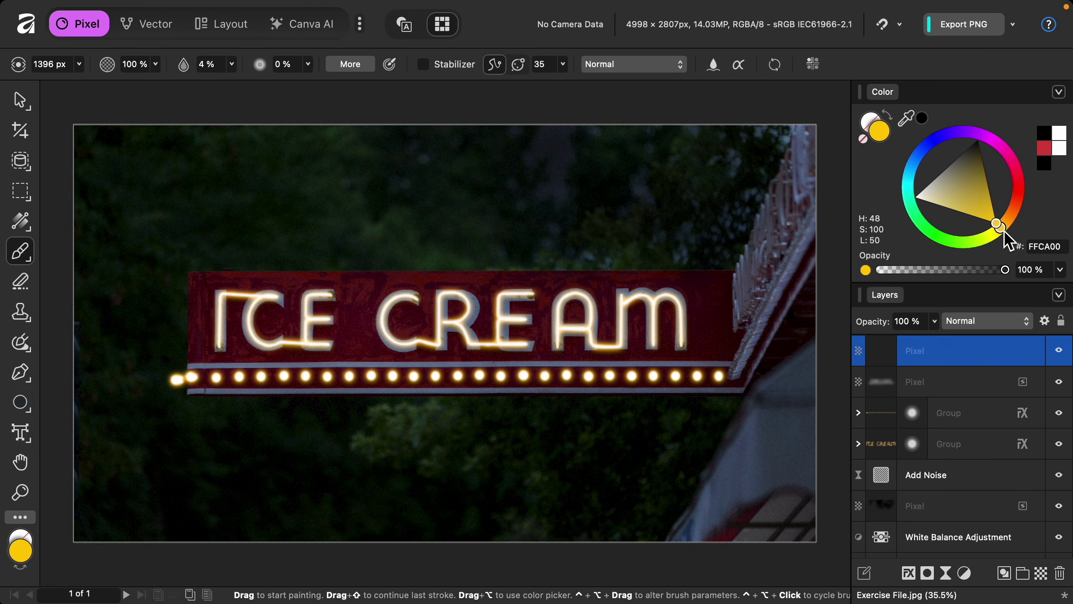
pyautogui.click(1002, 234)
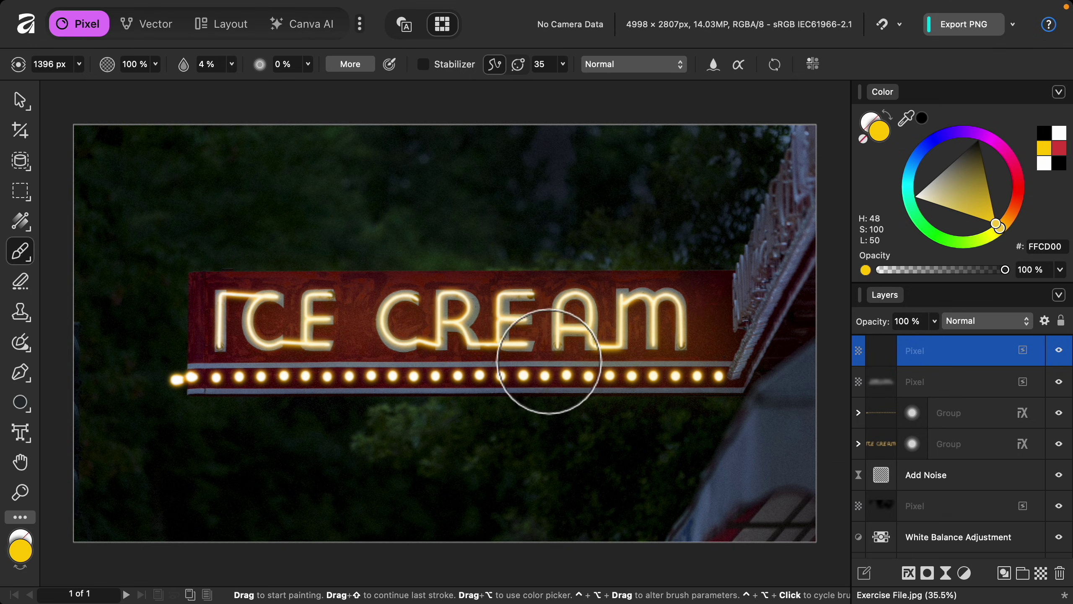
pyautogui.moveTo(548, 361)
pyautogui.mouseDown()
pyautogui.moveTo(263, 360)
pyautogui.moveTo(197, 379)
pyautogui.moveTo(628, 355)
pyautogui.moveTo(702, 321)
pyautogui.moveTo(311, 323)
pyautogui.moveTo(215, 311)
pyautogui.mouseUp()
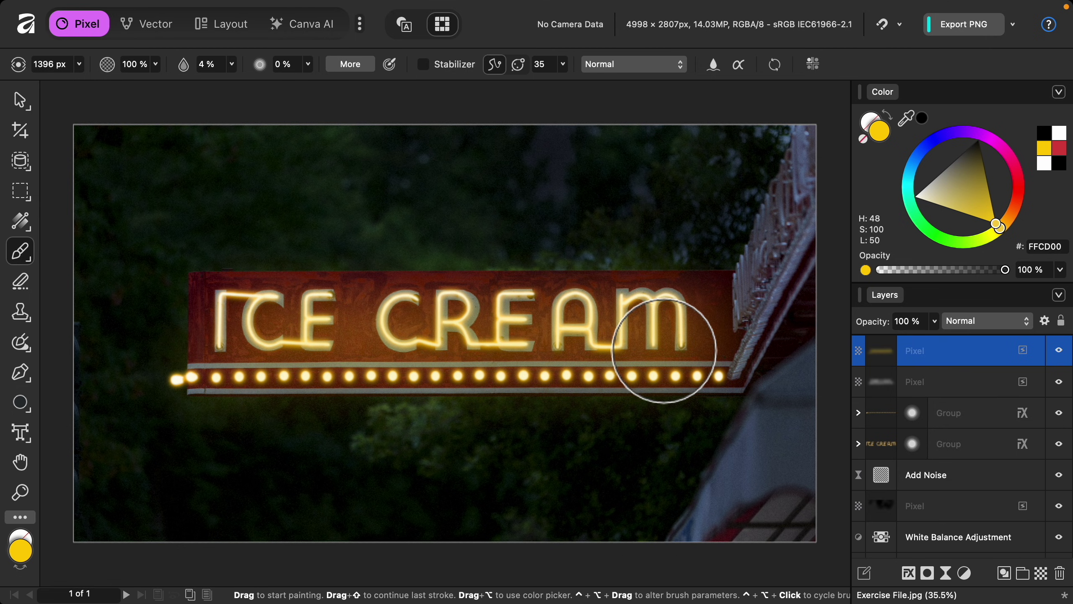
# Step: Set the yellow glow layer's blend mode to Overlay and toggle both glow layers' visibility to compare the sign with and without them
pyautogui.click(993, 322)
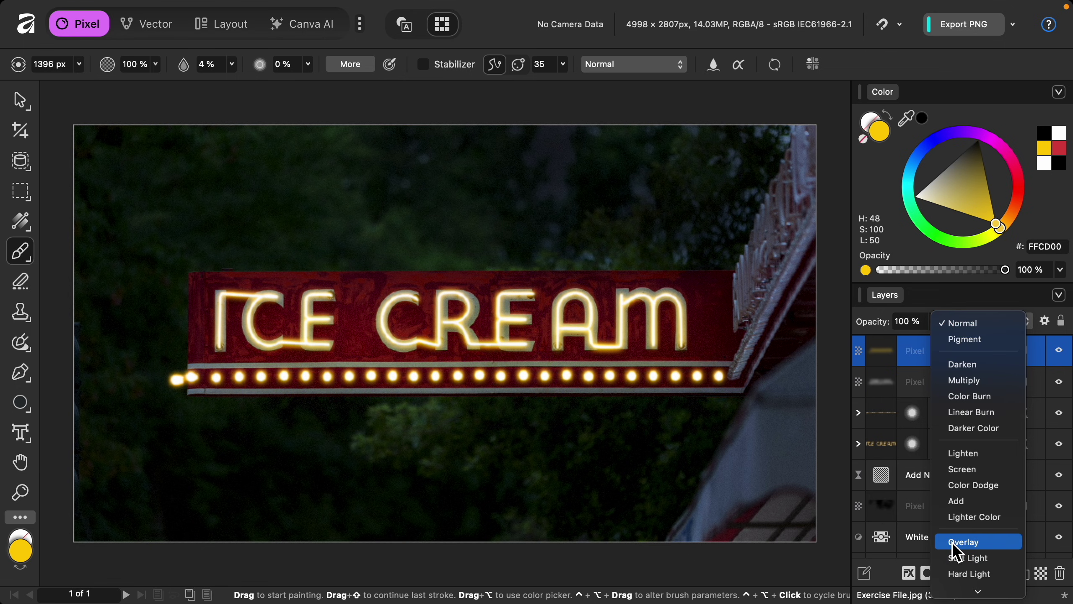
pyautogui.click(994, 553)
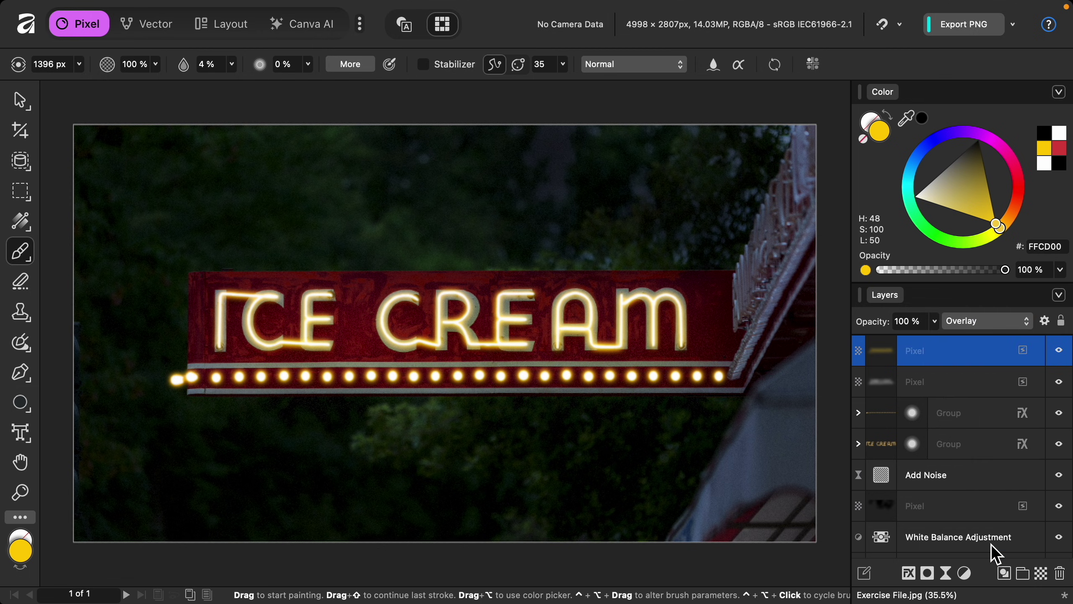
pyautogui.keyDown('shift'); pyautogui.click(961, 389); pyautogui.keyUp('shift')
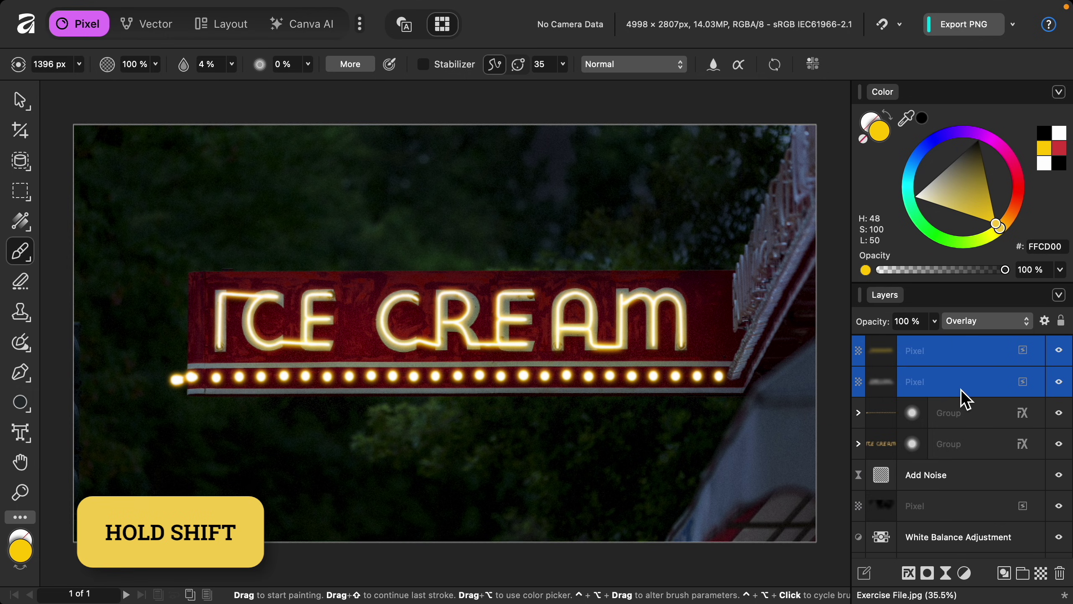
pyautogui.click(1061, 385)
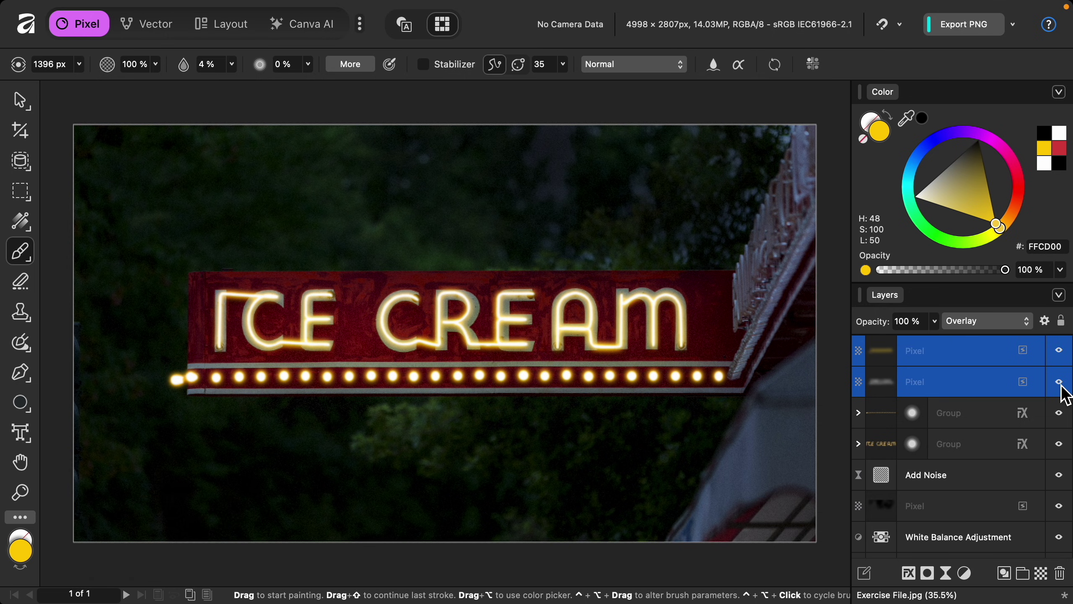
pyautogui.click(1060, 382)
pyautogui.click(1060, 384)
# Step: Select every layer above the Background and toggle their visibility to compare the night scene with the original daytime photo
pyautogui.click(951, 362)
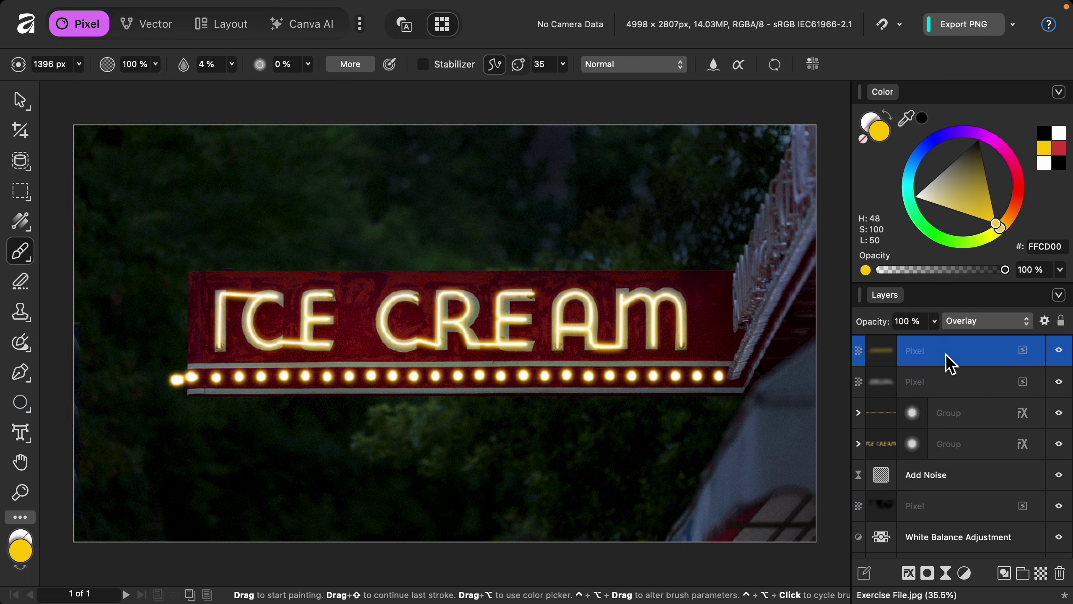
pyautogui.scroll(-3, 949, 363)
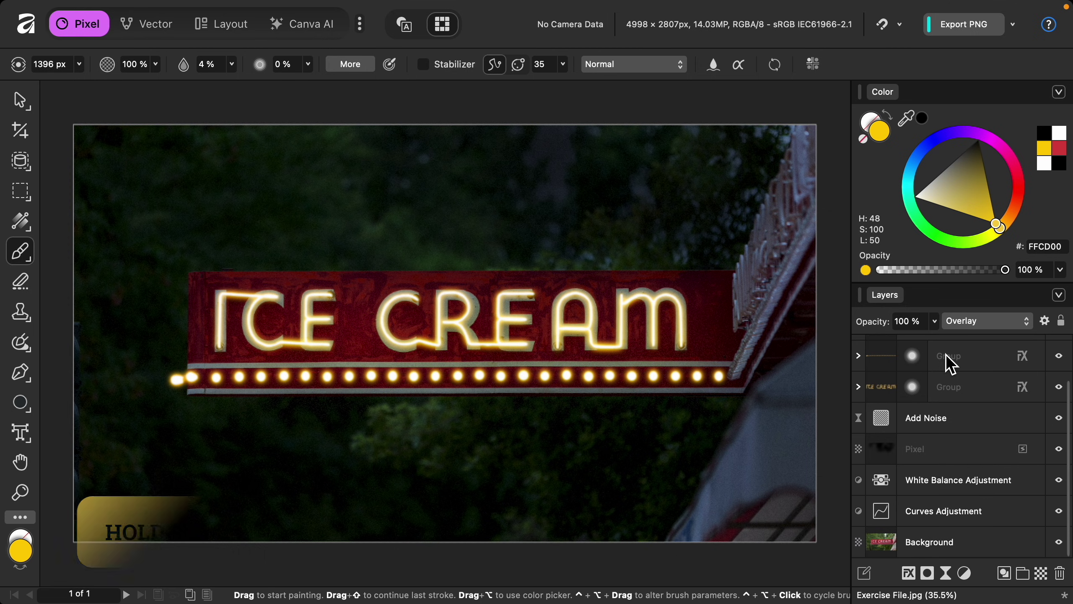
pyautogui.keyDown('shift'); pyautogui.click(953, 519); pyautogui.keyUp('shift')
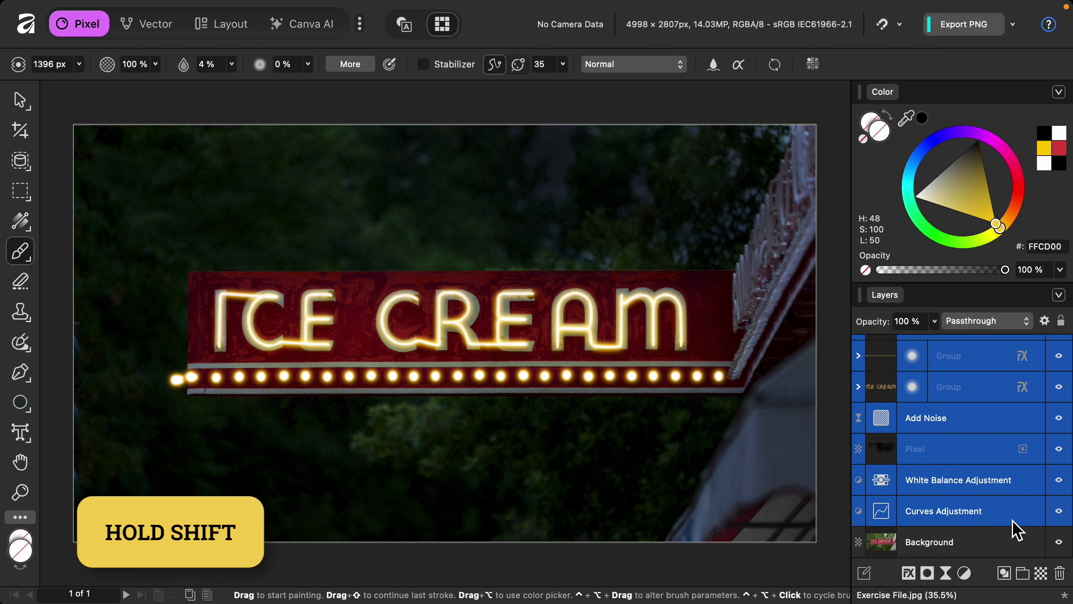
pyautogui.click(1059, 511)
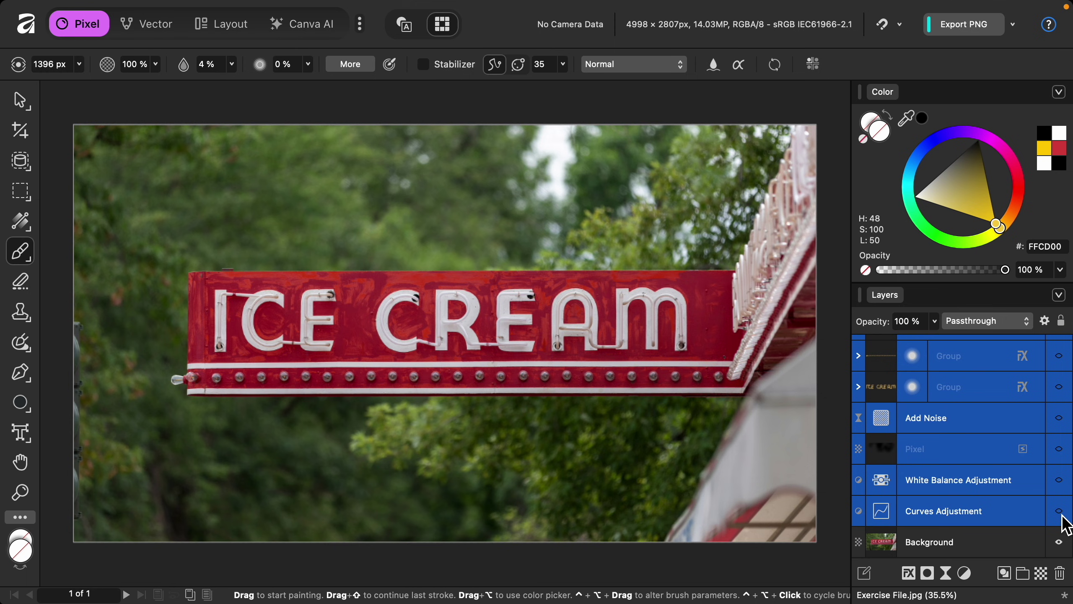
pyautogui.click(1060, 512)
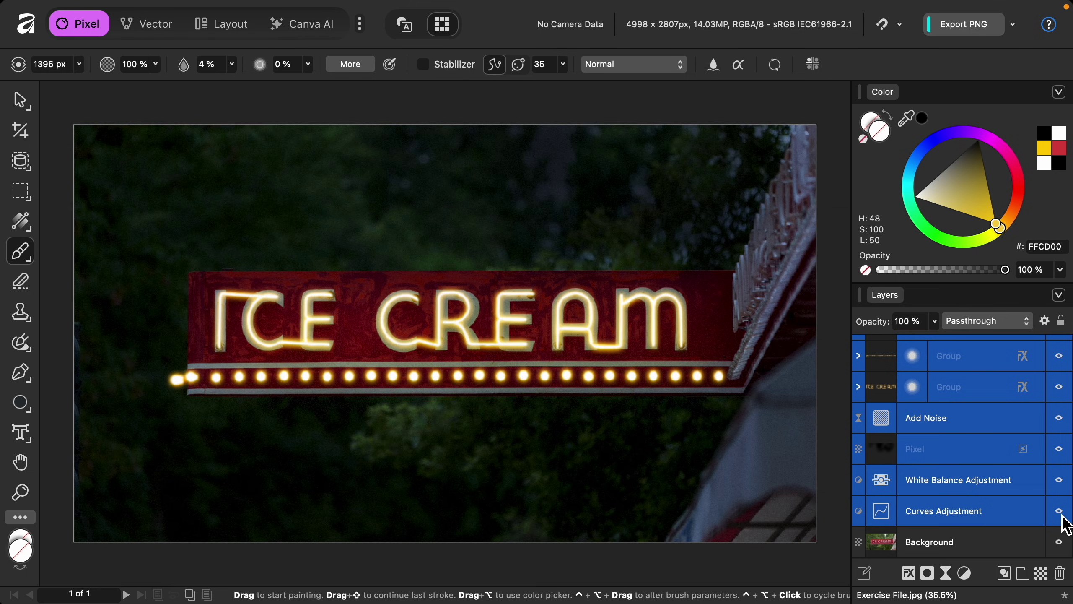
pyautogui.click(1060, 512)
pyautogui.click(1060, 511)
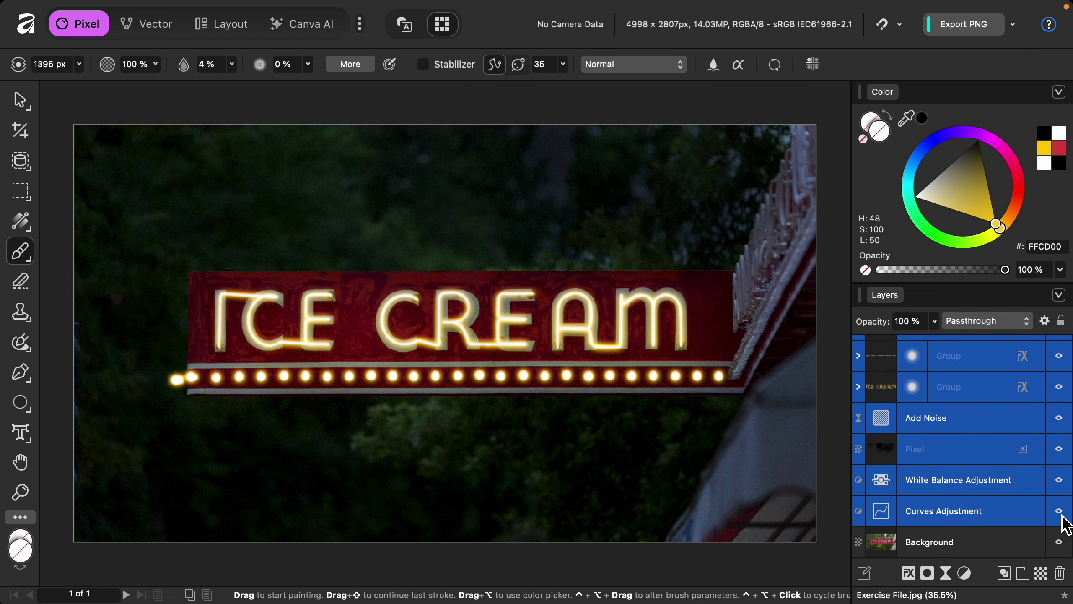